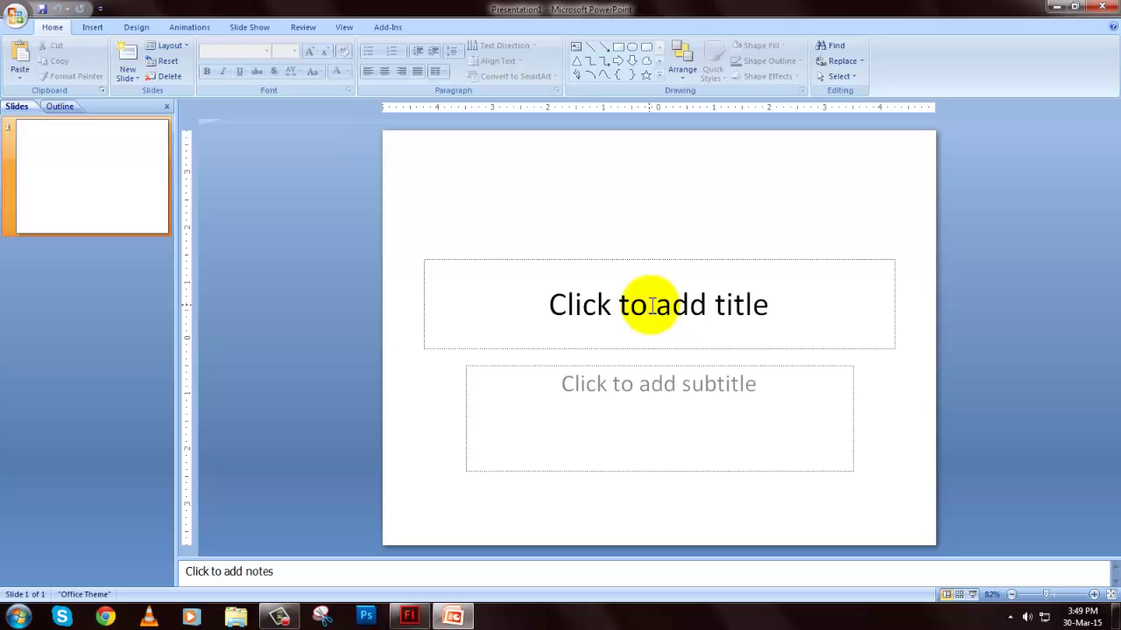
Type 'My Quiz Game' as the title slide heading and 'Maths' as its subtitle.
left_click(568, 304)
type("My")
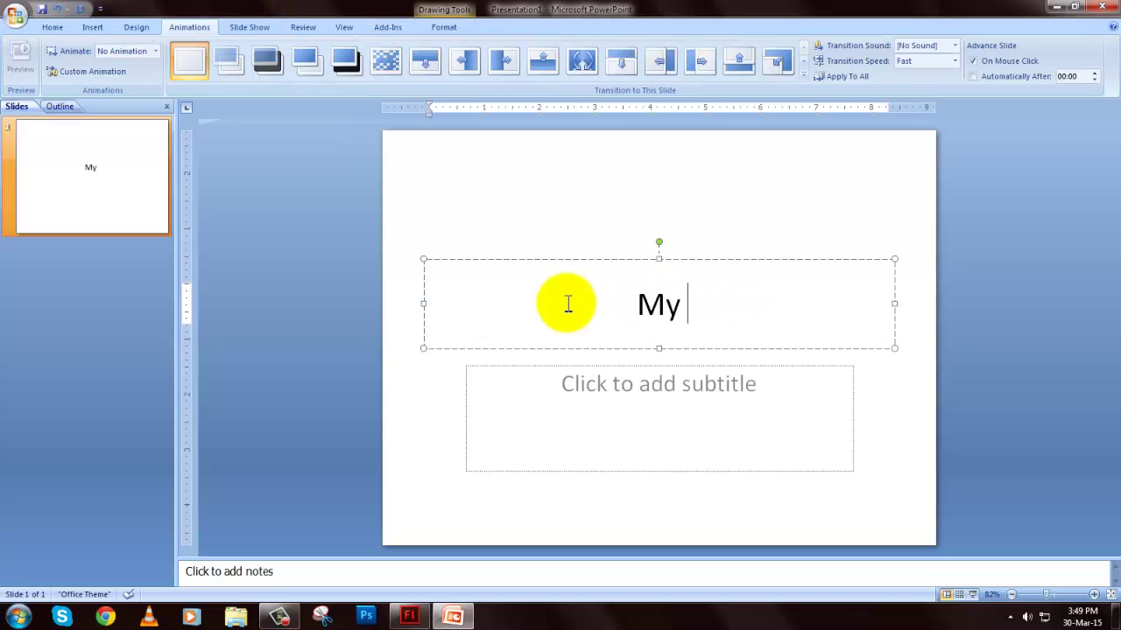
type("Game")
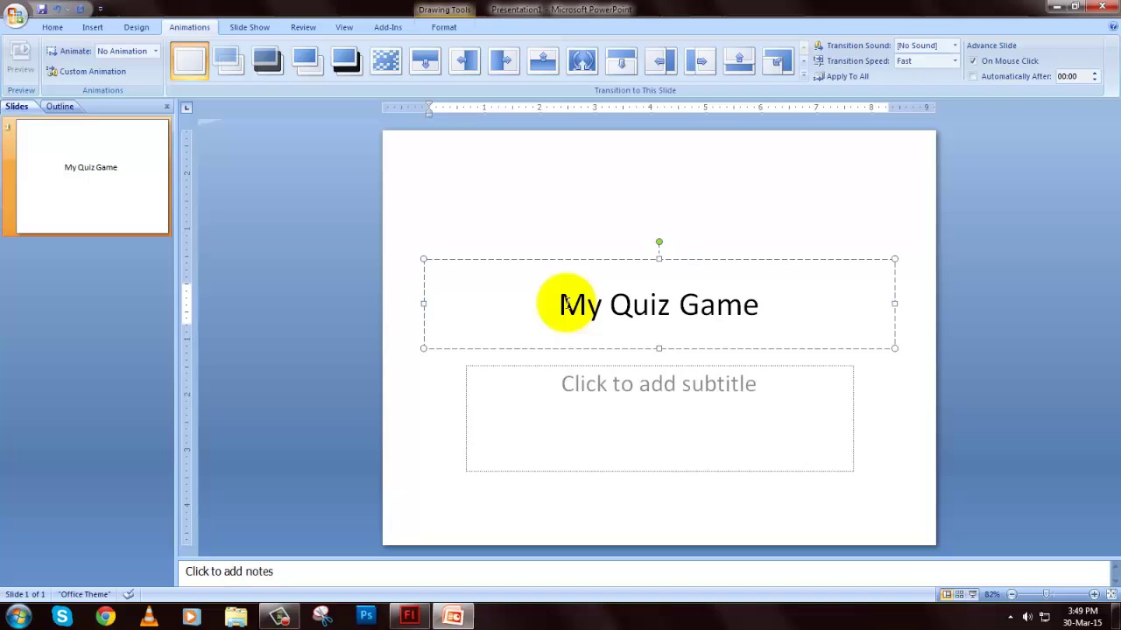
left_click(671, 426)
type("Maths")
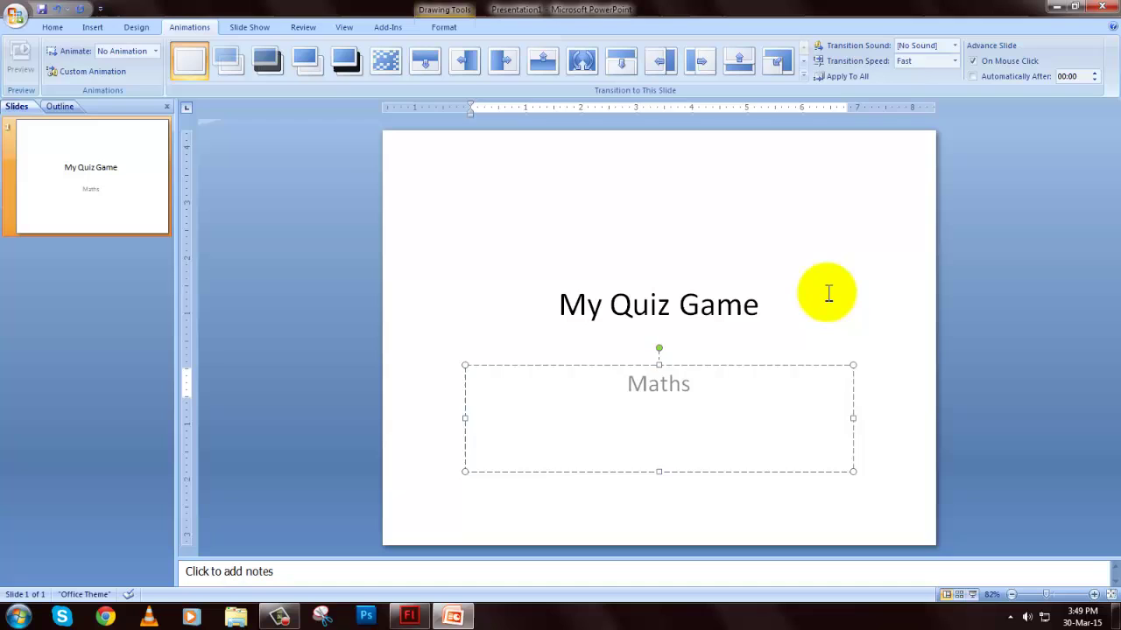
left_click(826, 292)
left_click(868, 196)
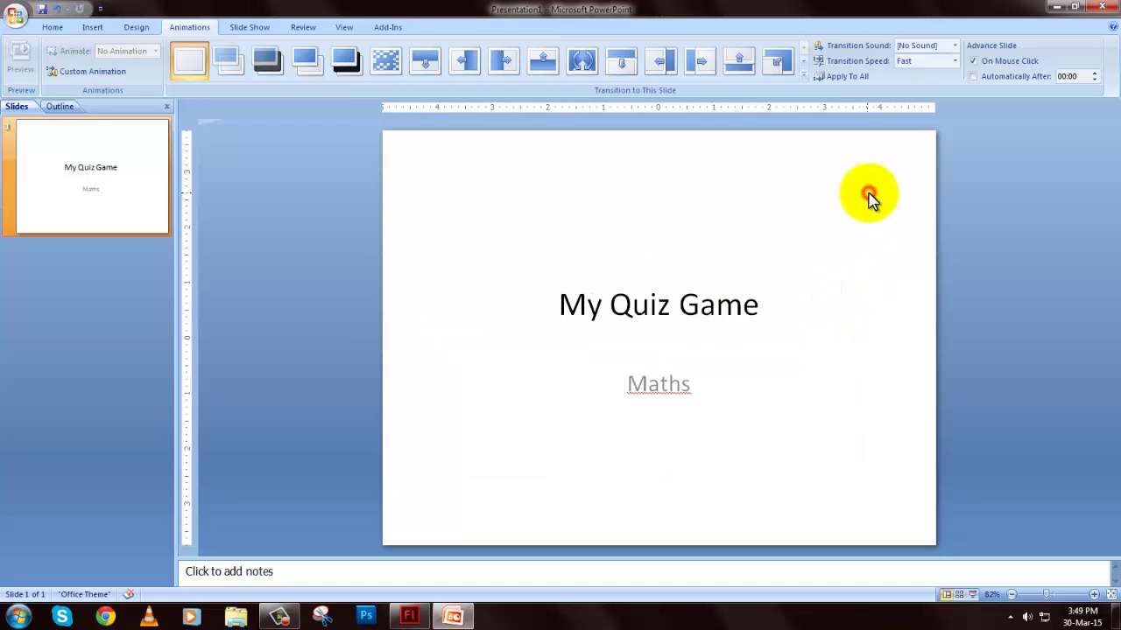
Draw a bottom-right rectangle with a grey Linear Down gradient fill.
left_click(53, 27)
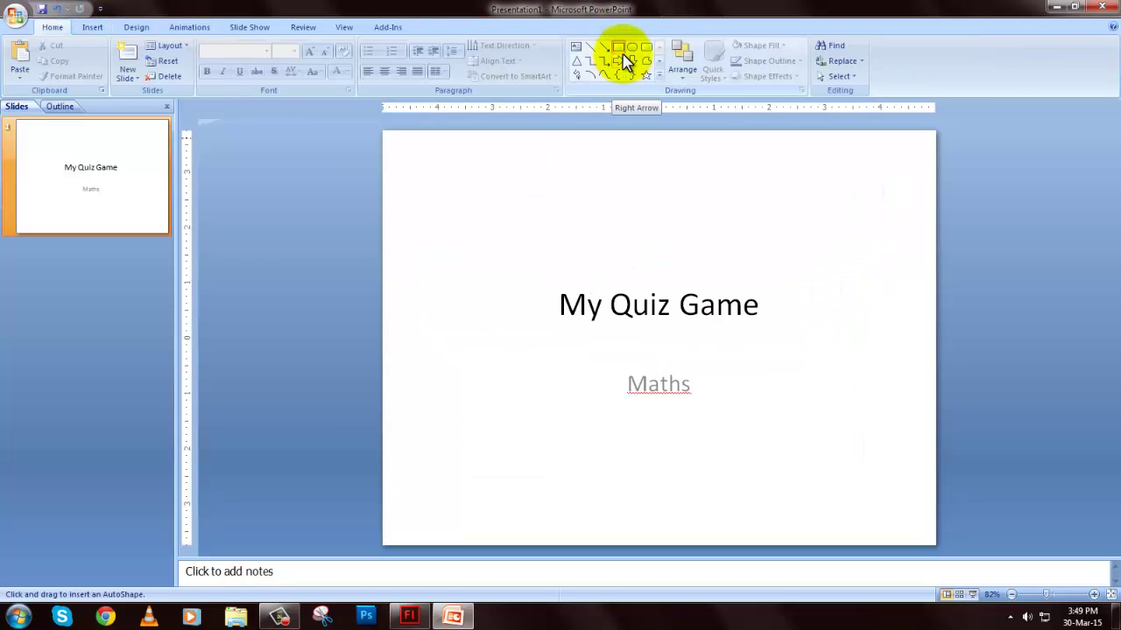
left_click(618, 47)
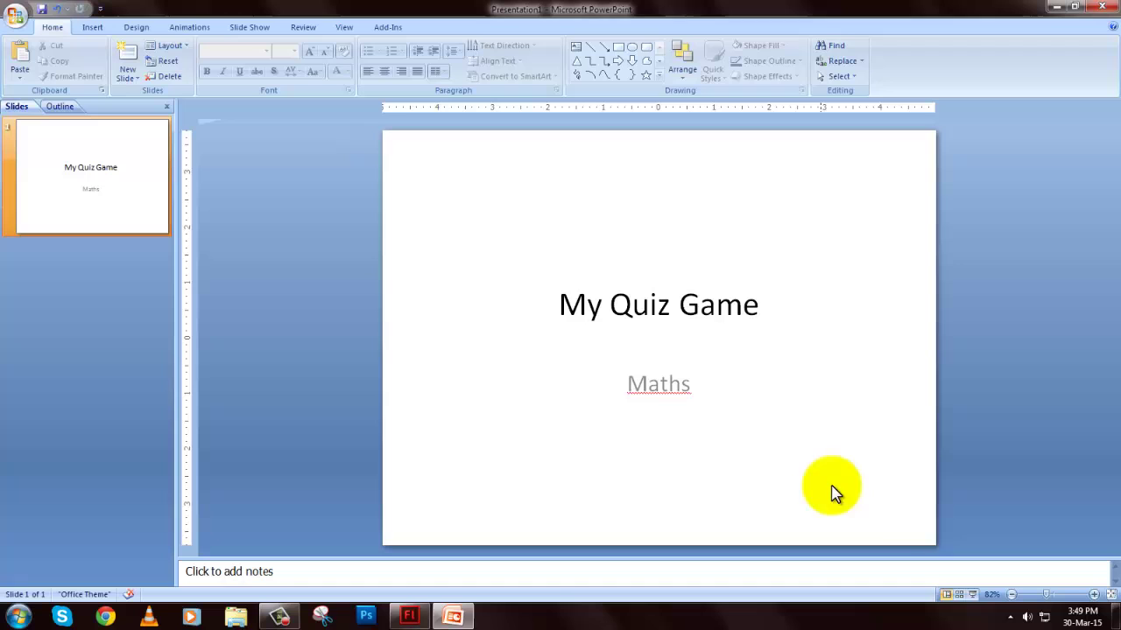
left_click_drag(905, 520, 750, 480)
left_click(776, 44)
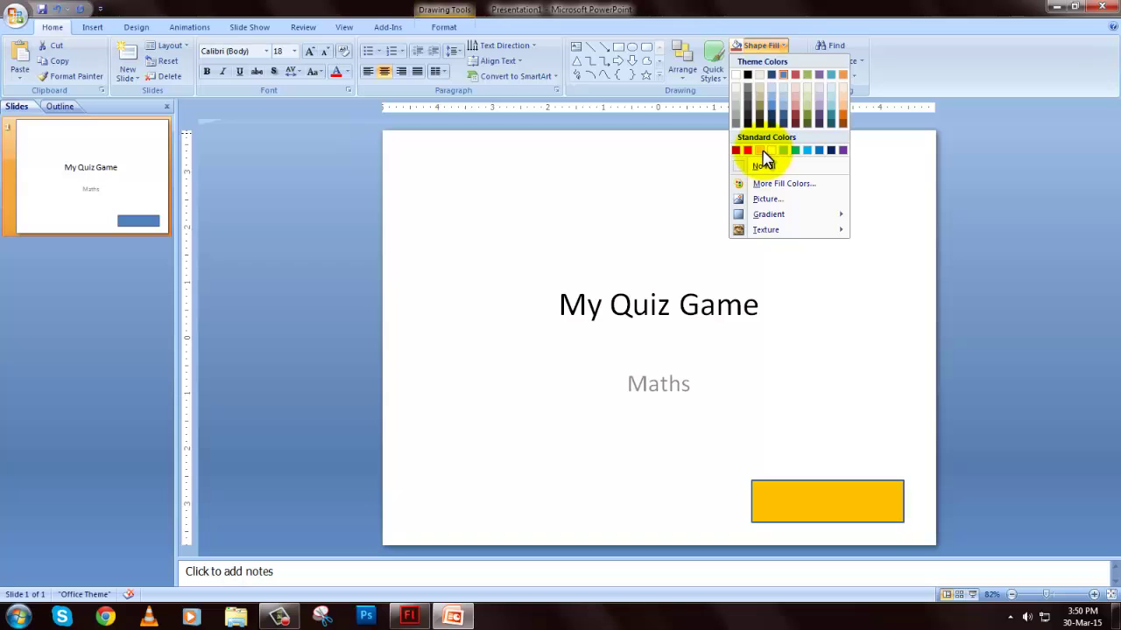
left_click(747, 74)
left_click(774, 48)
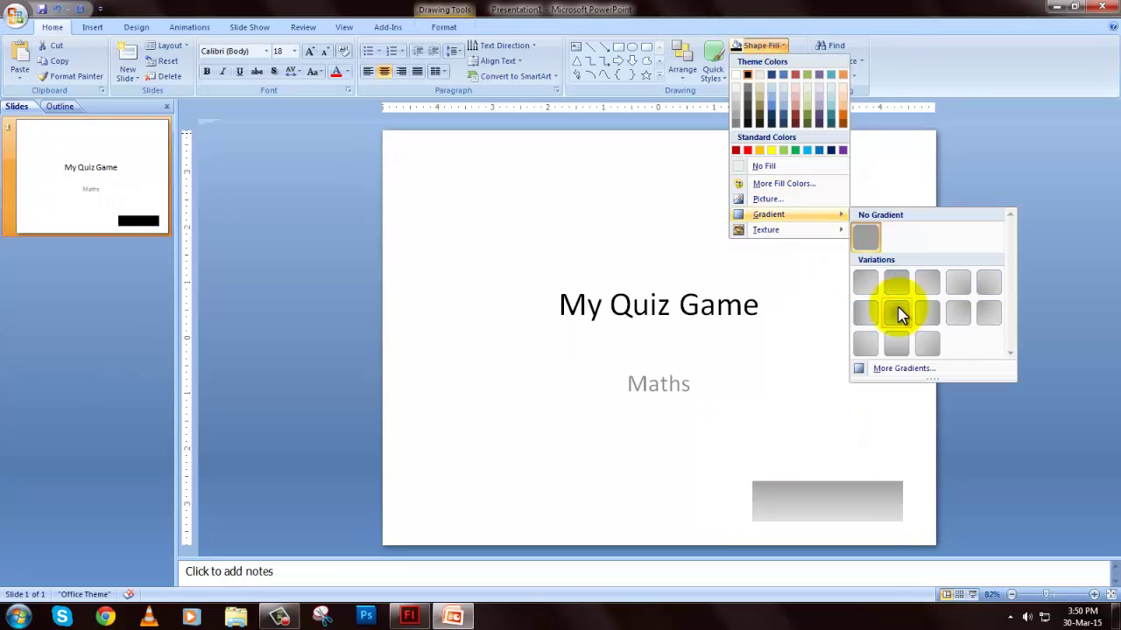
left_click(894, 291)
left_click(769, 60)
left_click(720, 300)
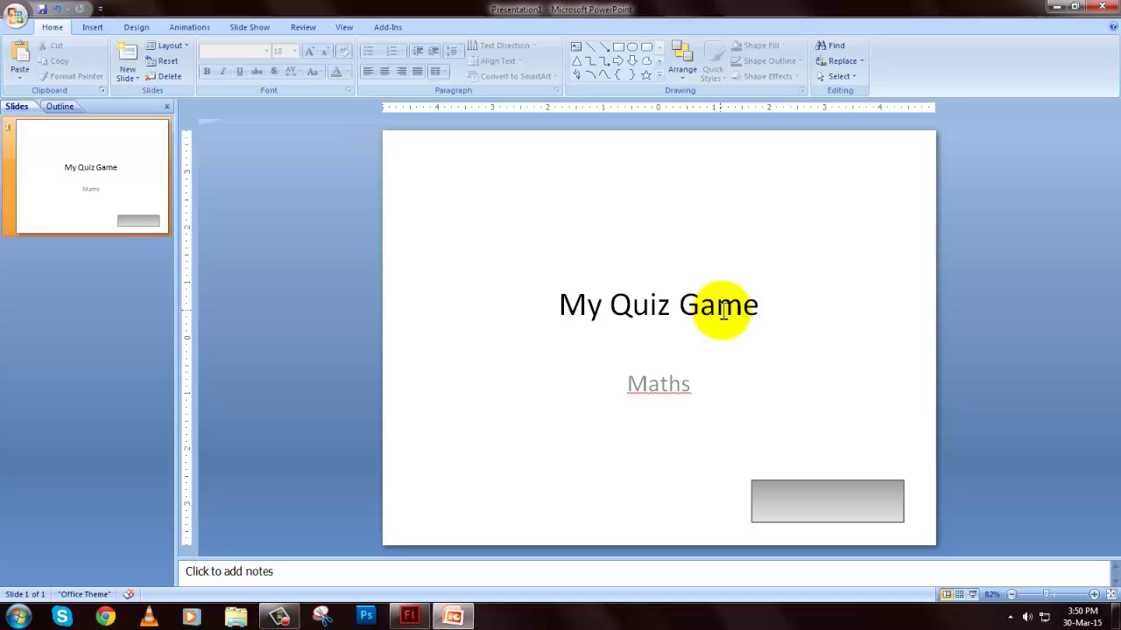
Enlarge the 'My Quiz Game' title text with Grow Font.
triple_click(720, 300)
triple_click(309, 52)
double_click(687, 384)
left_click(324, 50)
left_click(342, 214)
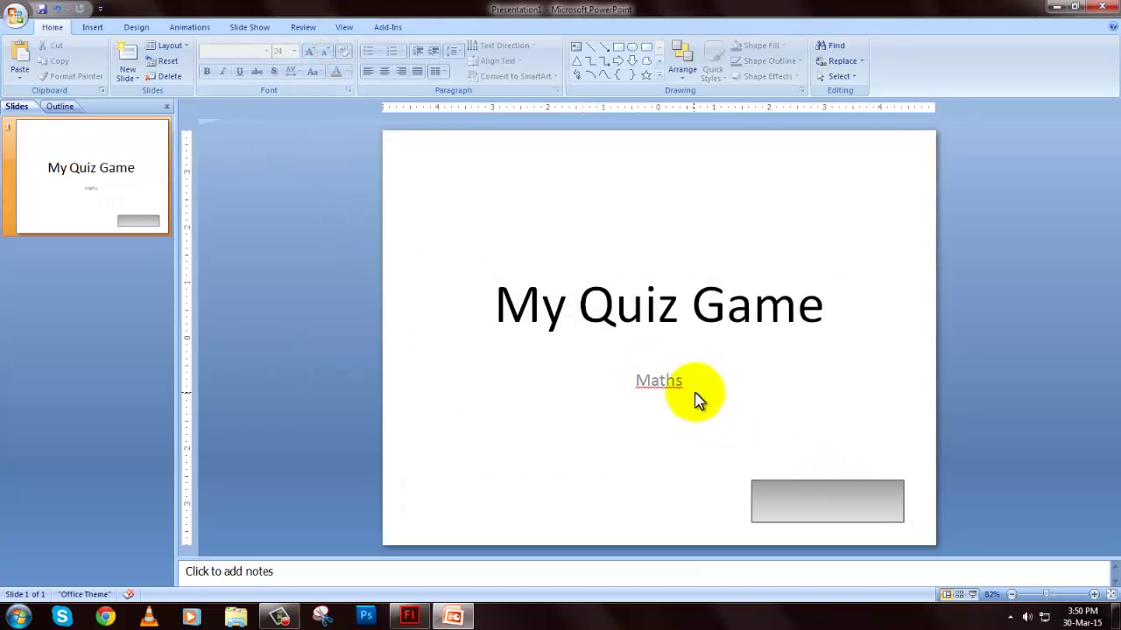
Add a second slide and title it 'What is 12-2'.
left_click(125, 53)
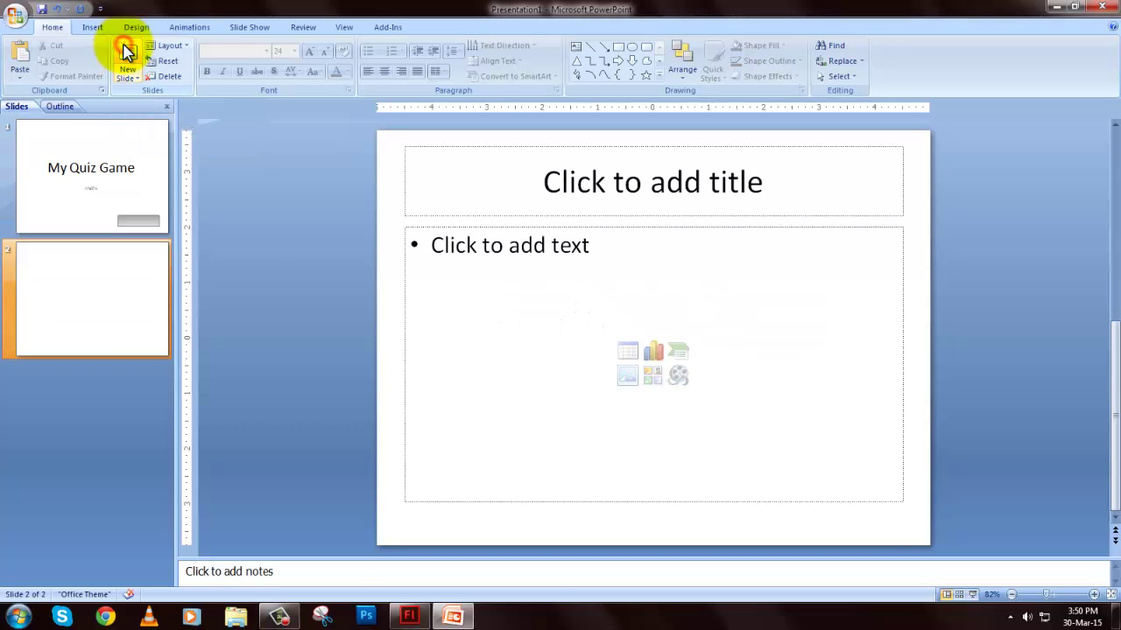
left_click(665, 202)
type("What is 12")
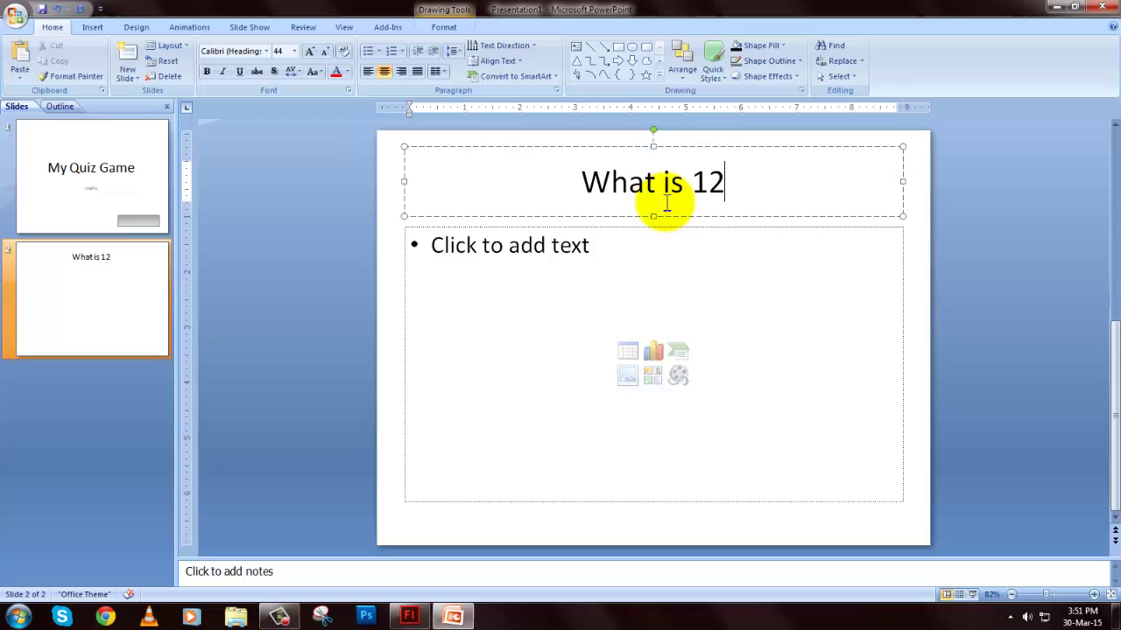
type("-2")
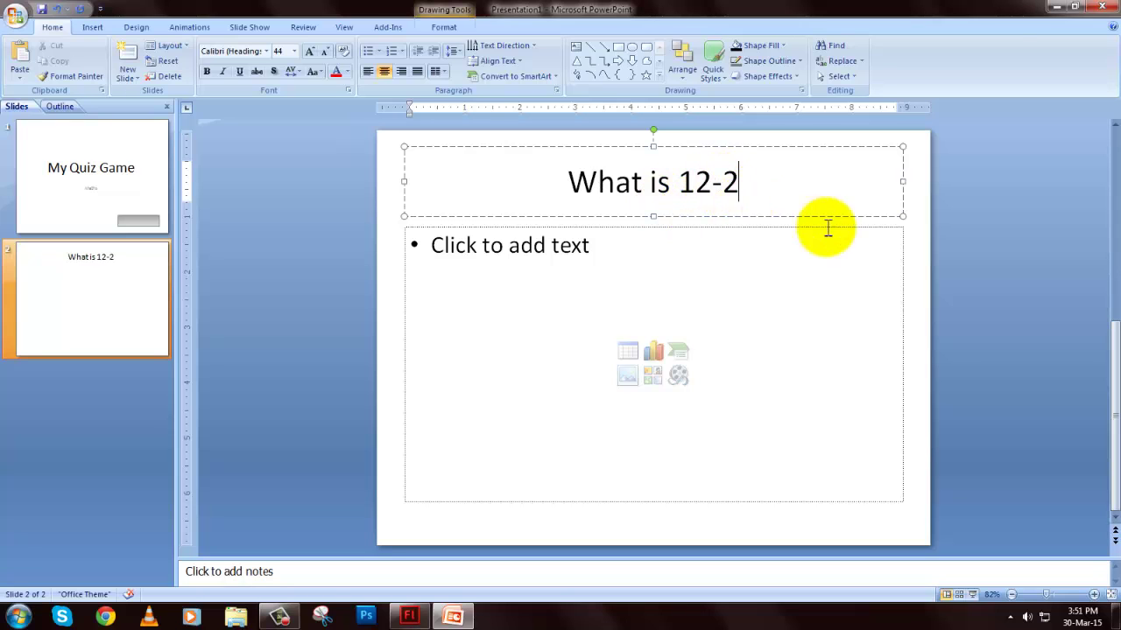
left_click(983, 225)
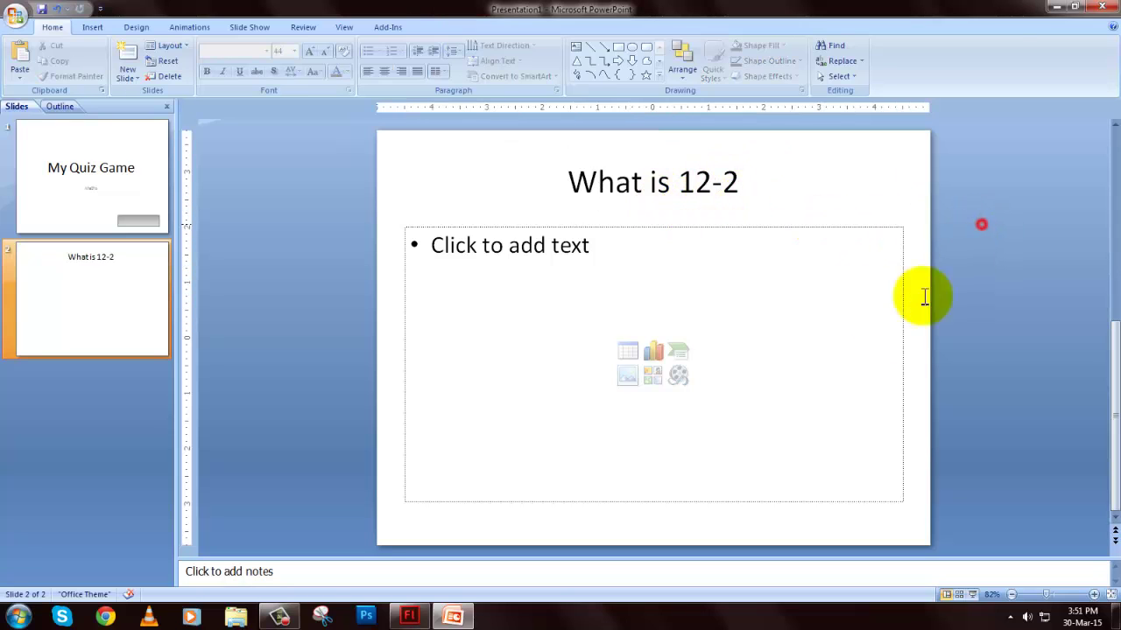
Delete the slide's empty content placeholder and return to the end of the title.
left_click(469, 228)
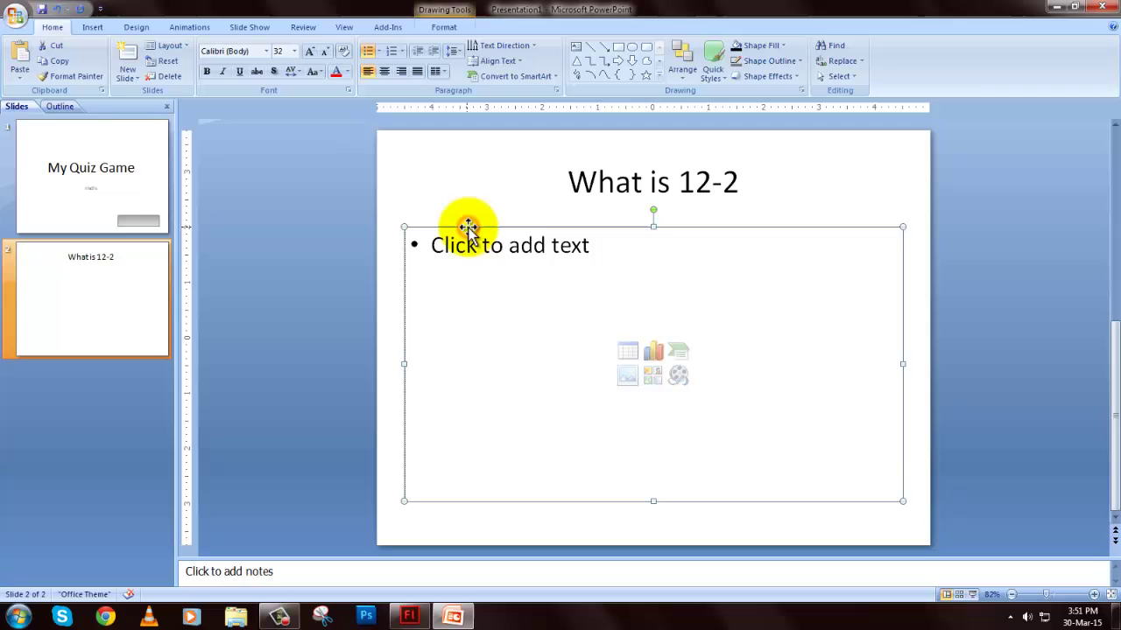
key("Delete")
scroll(213, 30, "down", 2)
scroll(83, 30, "up", 1)
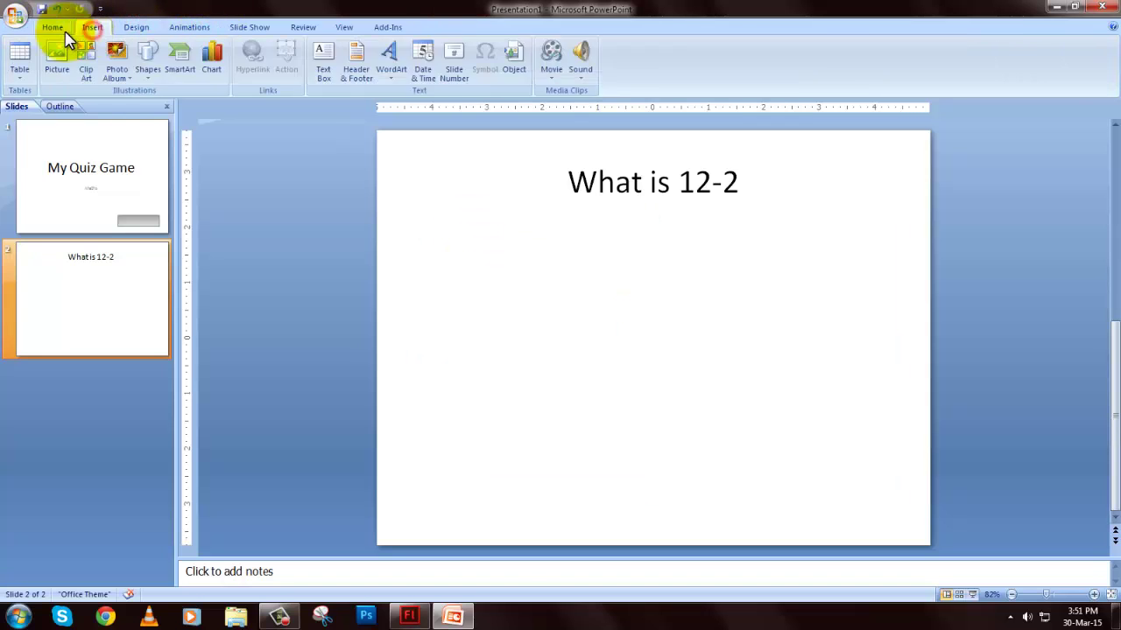
scroll(83, 30, "up", 1)
left_click(735, 182)
Complete the title with '?' and draw a blue rectangle below the question.
type("?")
left_click(618, 47)
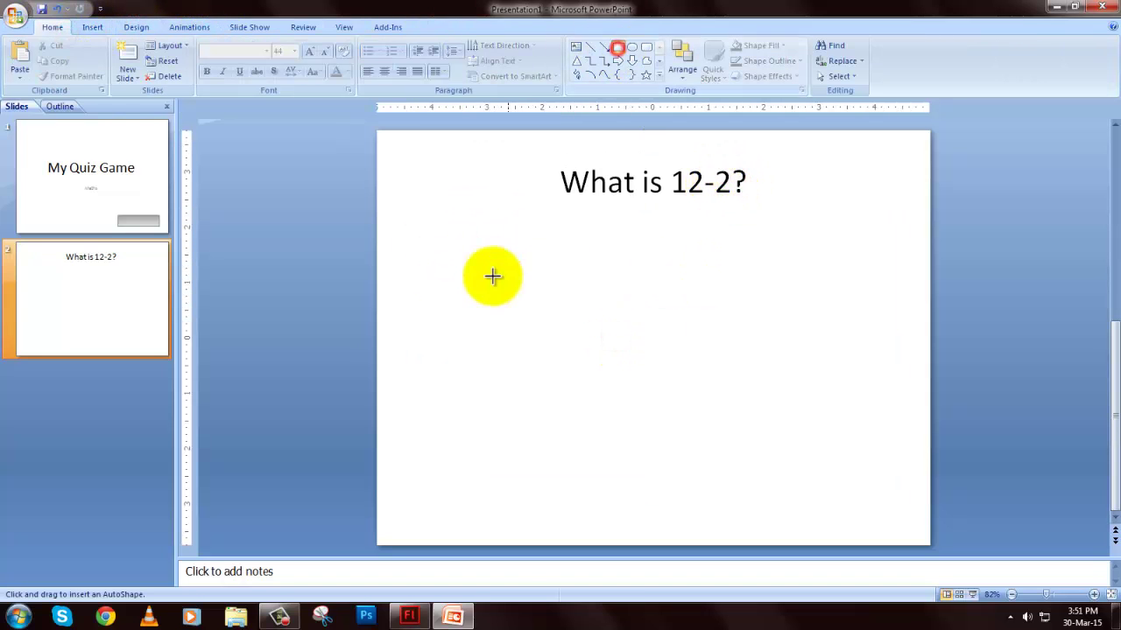
mouse_move(400, 220)
left_mouse_down()
mouse_move(550, 359)
mouse_move(599, 279)
mouse_move(570, 295)
left_mouse_up()
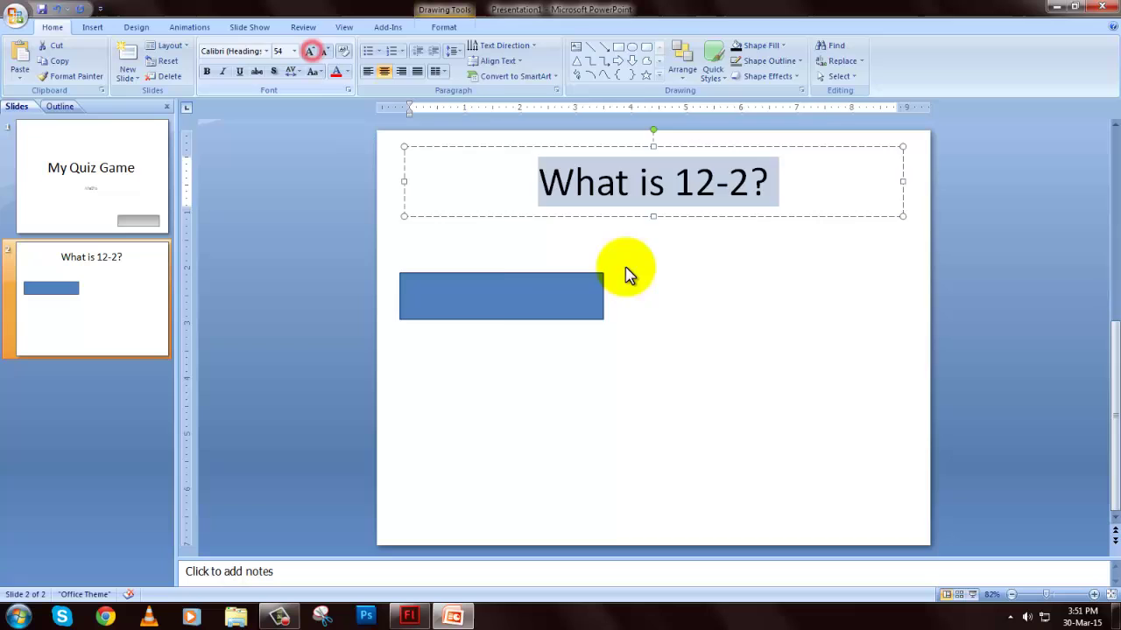
left_click(780, 45)
left_click(668, 260)
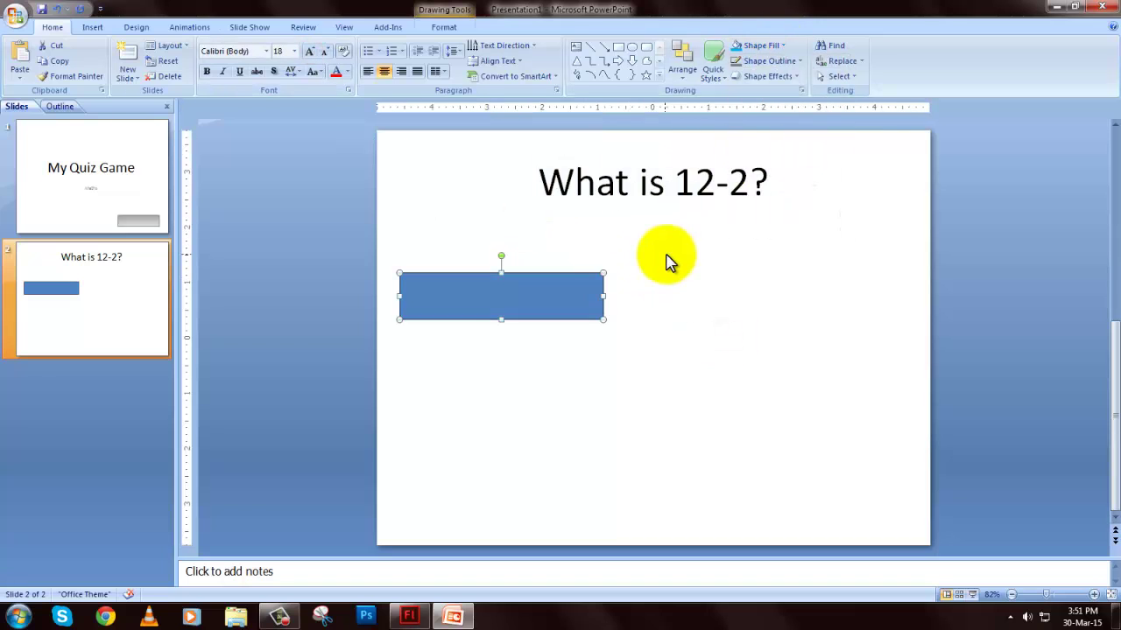
Copy the rectangle below itself, then paste the pair to the right for a two-by-two grid.
left_click_drag(567, 299, 572, 442)
key("ctrl+z")
left_click_drag(570, 298, 573, 462)
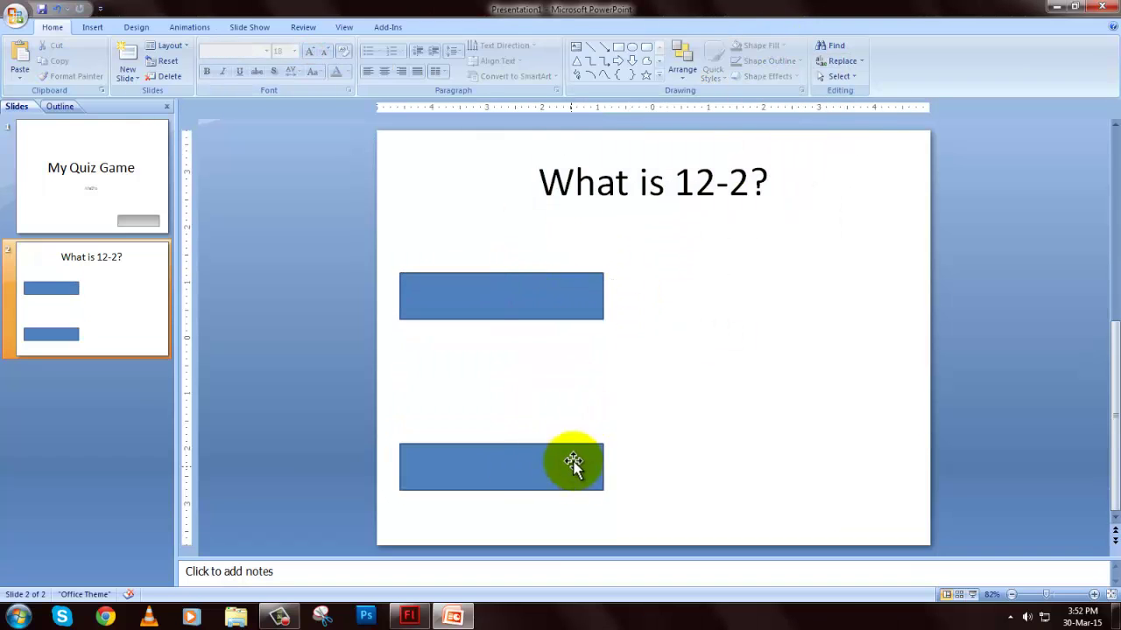
left_click(665, 508)
right_click(771, 274)
left_click(793, 295)
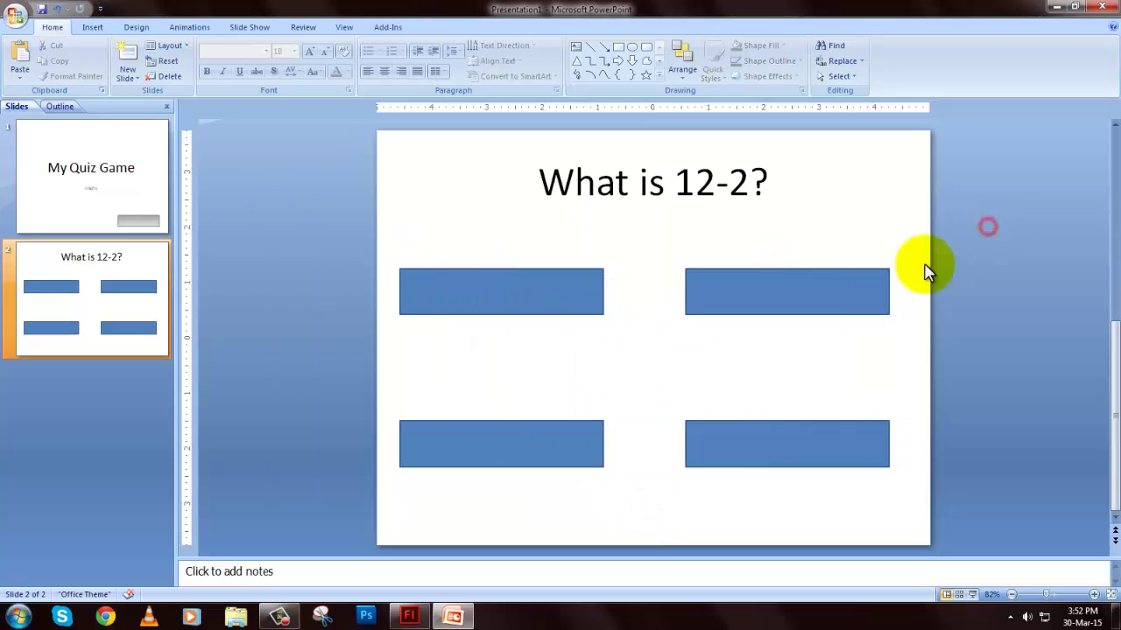
left_click_drag(737, 288, 741, 289)
left_click(762, 229)
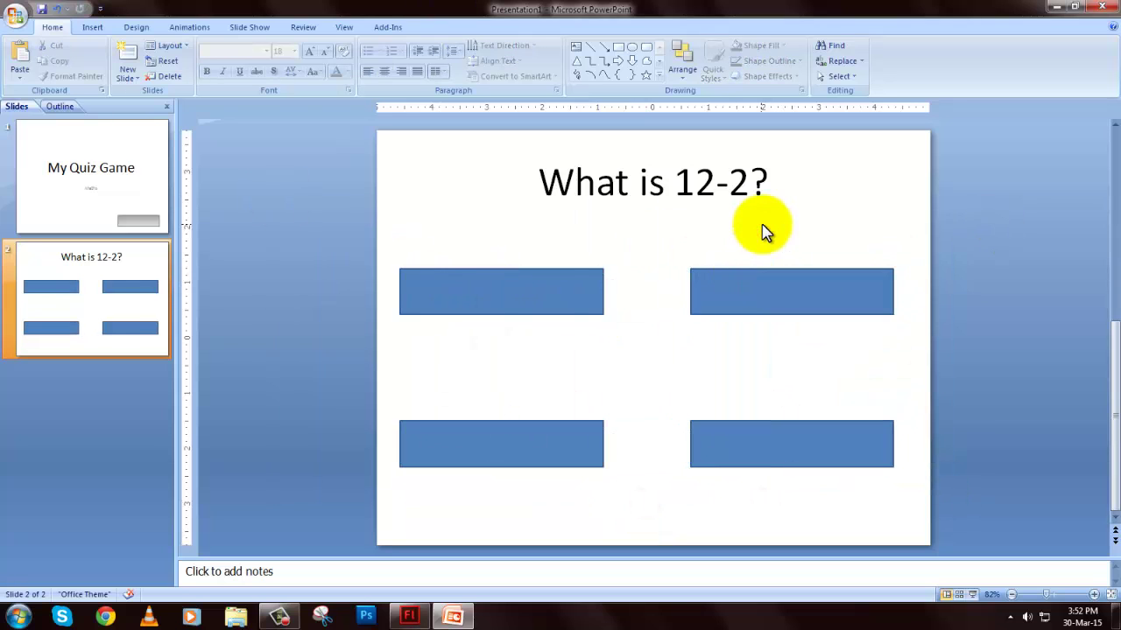
left_click(558, 295)
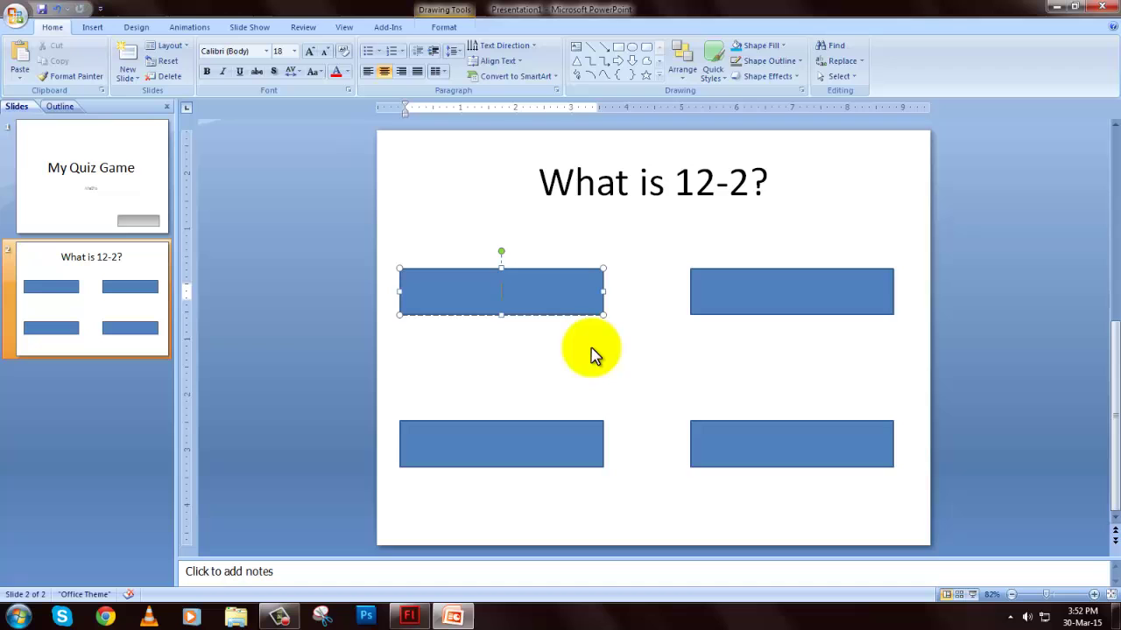
Enter the answers so the boxes read 10, 122, 14 and 90, and enlarge the numbers.
left_click(757, 306)
type("122")
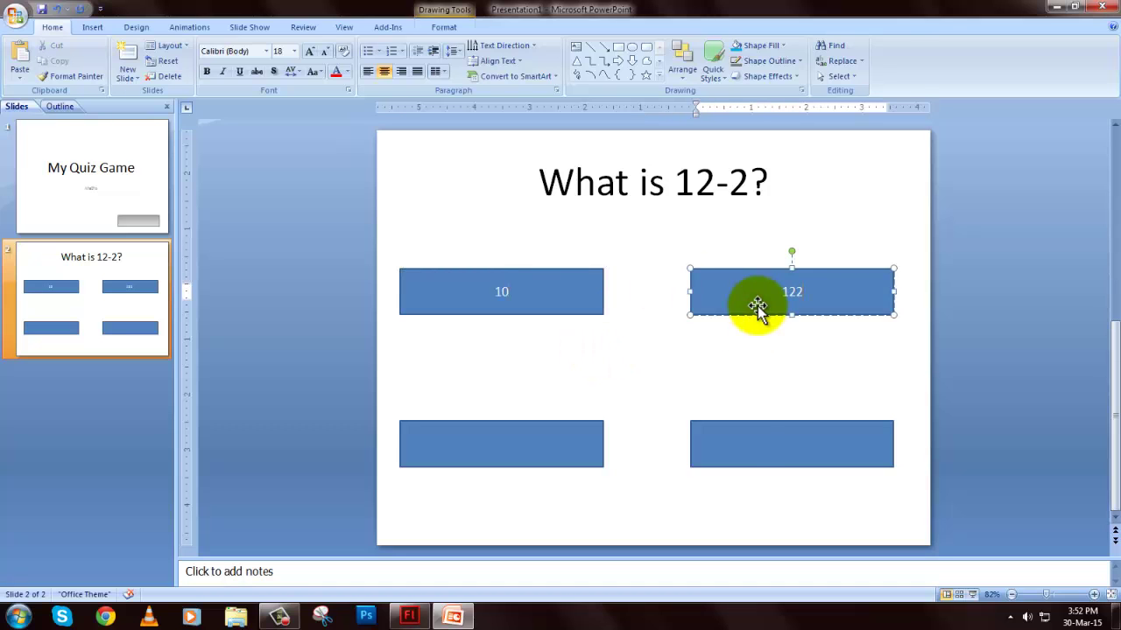
left_click(745, 450)
type("14")
left_click(476, 458)
type("90")
left_click_drag(383, 220, 915, 486)
left_click(311, 51)
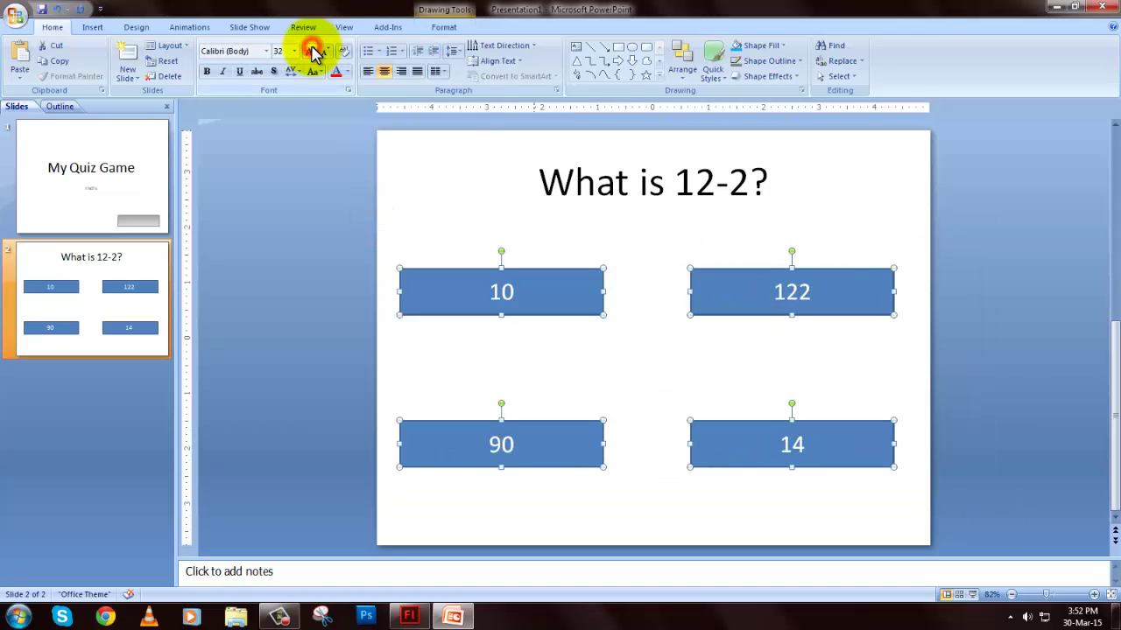
Fill the 10 box light blue, the 122 box green and the 14 box dark red.
left_click(501, 291)
left_click(811, 148)
left_click(792, 291)
left_click(783, 45)
left_click(799, 148)
left_click(773, 447)
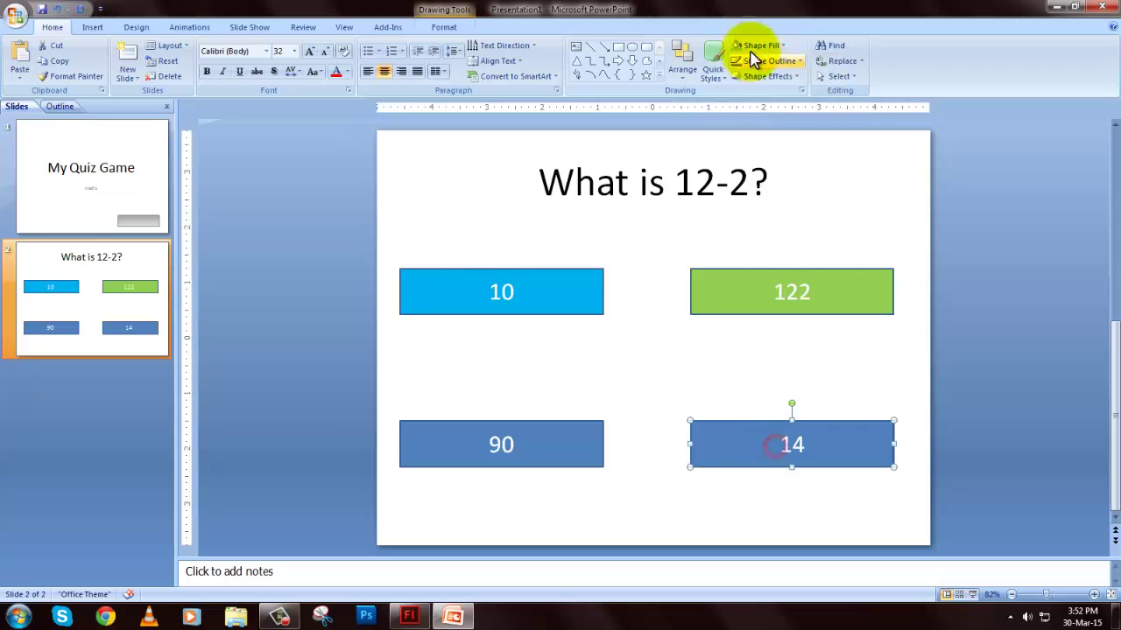
left_click(760, 45)
left_click(735, 150)
Fill the 90 box yellow and make its text black.
left_click(500, 453)
left_click(759, 45)
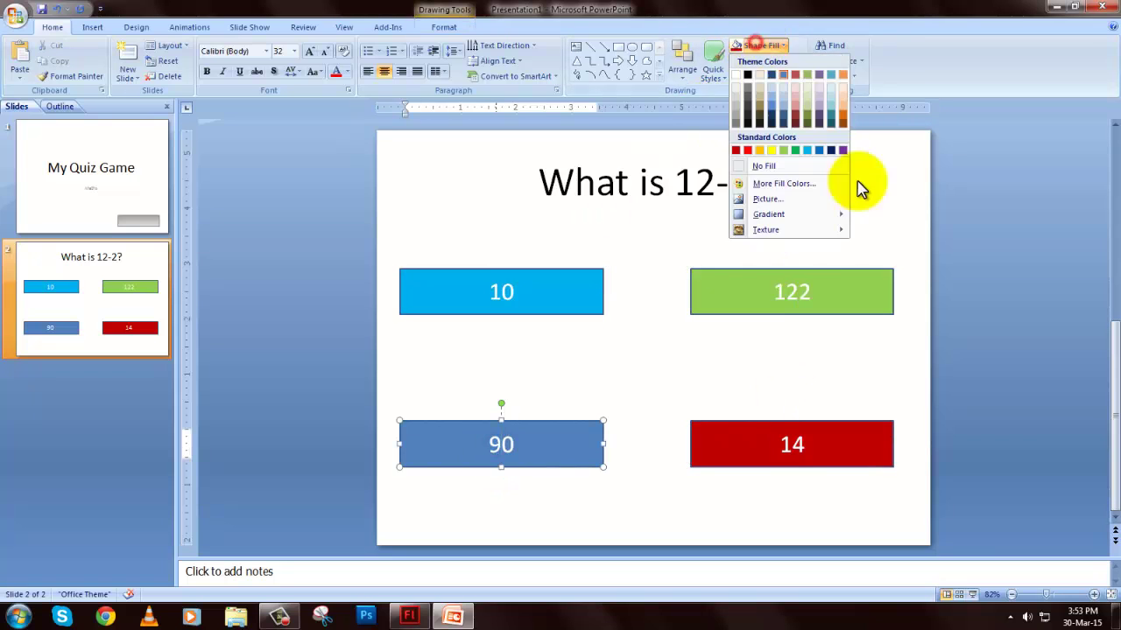
left_click(771, 149)
left_click(799, 60)
left_click(346, 71)
left_click(354, 93)
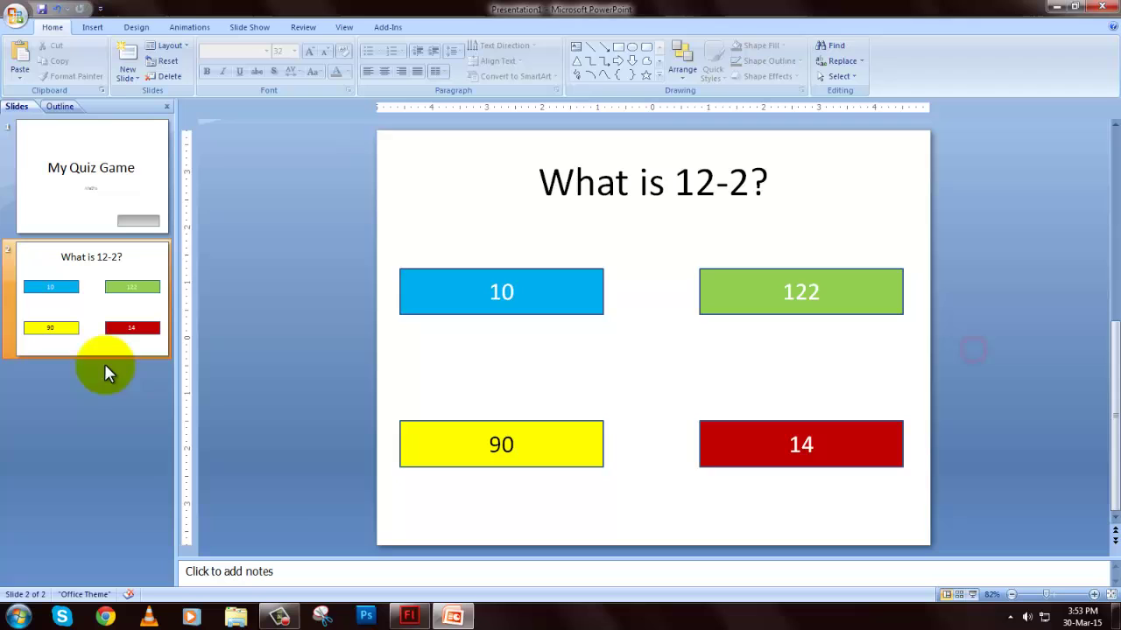
Insert a third slide with a dark red background.
left_click(104, 372)
key("Return")
right_click(390, 274)
left_click(530, 555)
left_click(491, 196)
left_click(543, 253)
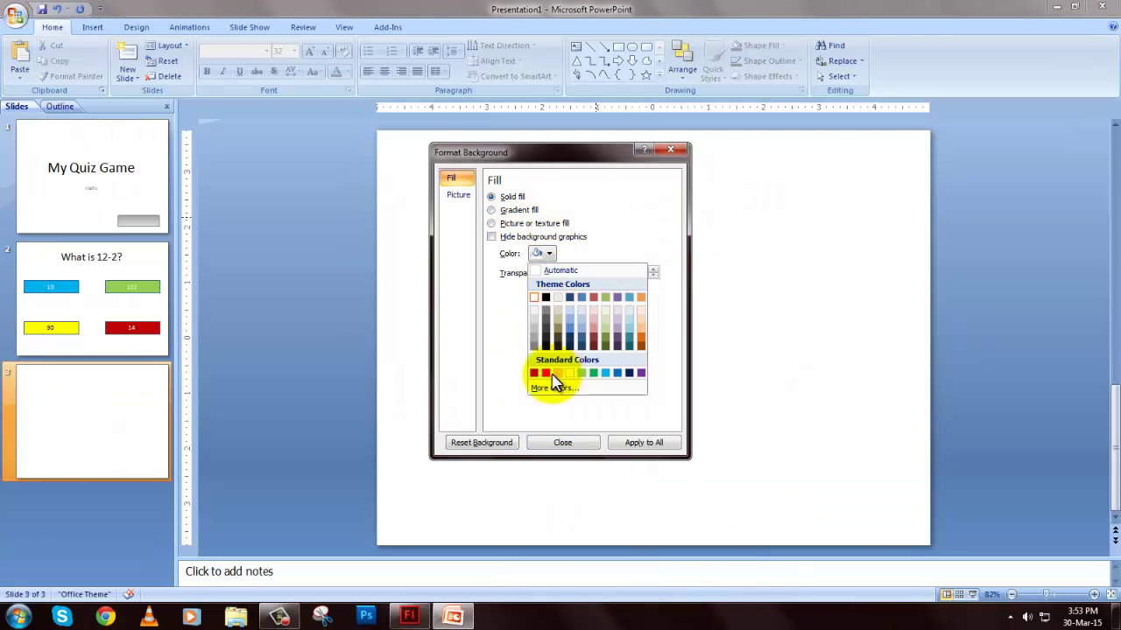
left_click(534, 373)
Draw a large red oval with a thick white outline across the upper slide.
left_click(562, 442)
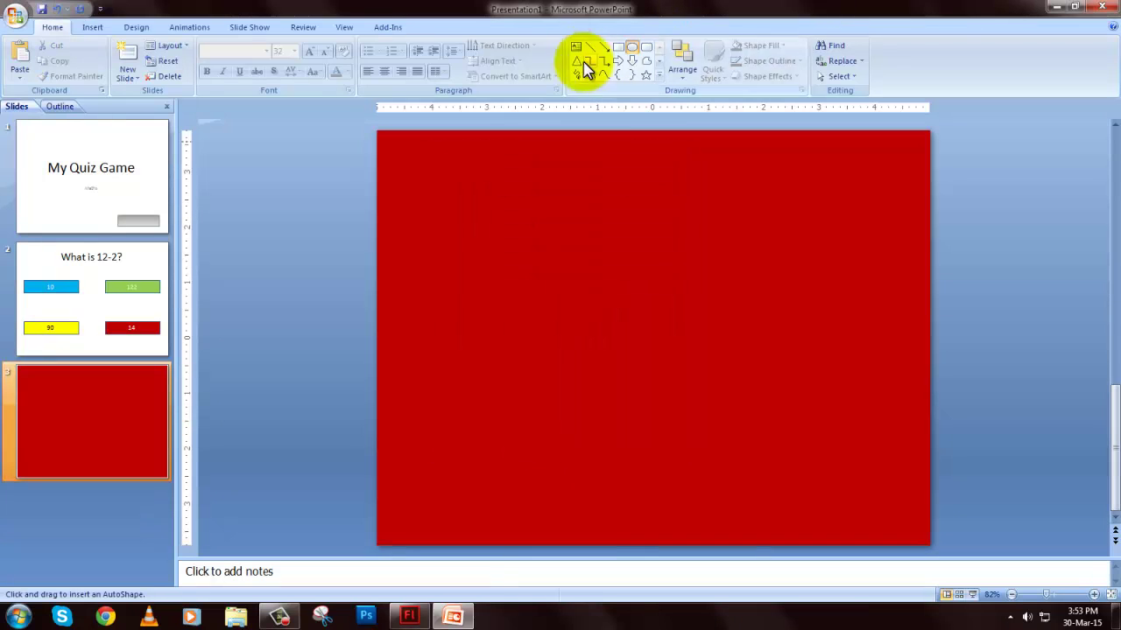
left_click(631, 46)
left_click_drag(473, 177, 847, 393)
left_click(758, 45)
left_click(746, 149)
left_click(901, 437)
left_click(767, 61)
left_click(743, 74)
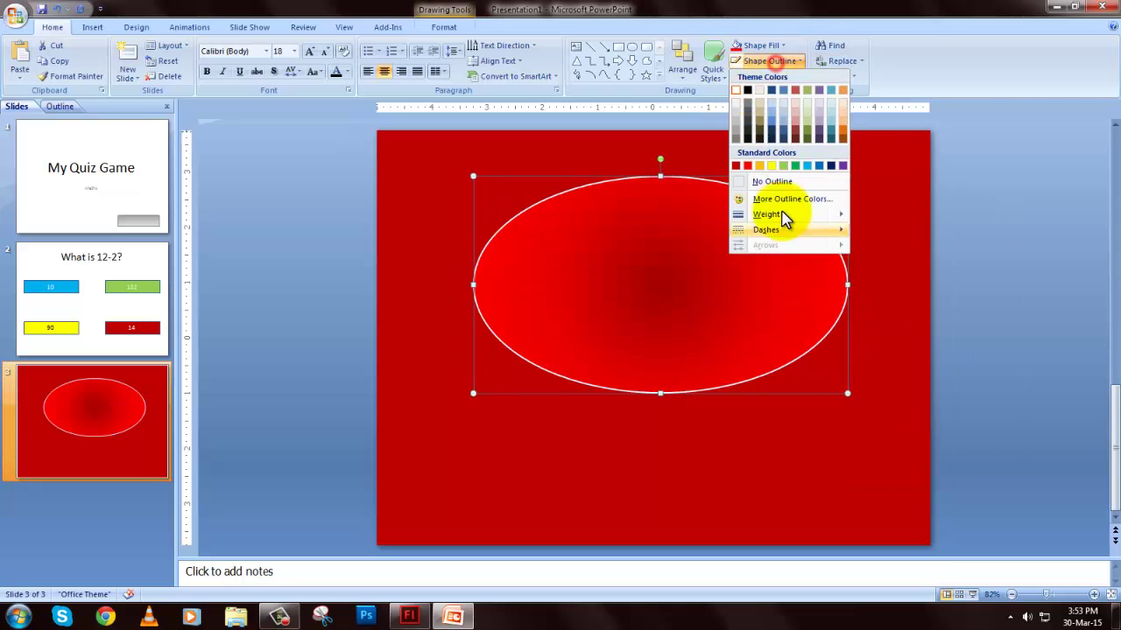
left_click(783, 218)
Type 'Wrong Answer' in the oval and enlarge the text.
type("Wrong Answer")
key("ctrl+a")
left_click(308, 51)
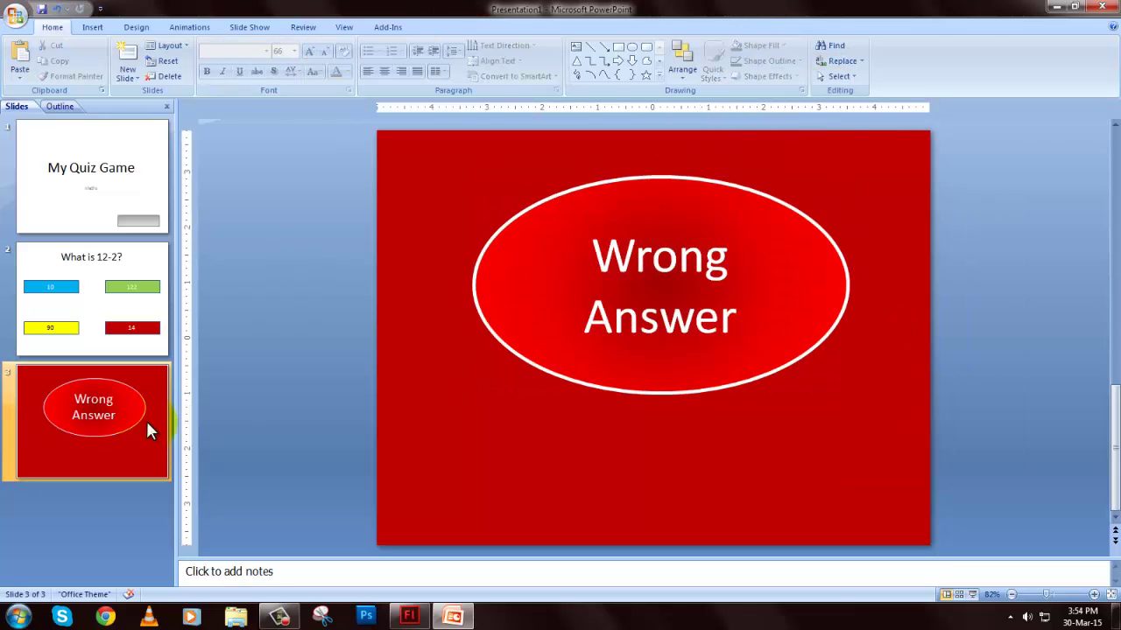
left_click(301, 254)
Copy the grey button from the title slide and paste it onto the Wrong Answer slide.
left_click(162, 195)
left_click(772, 502)
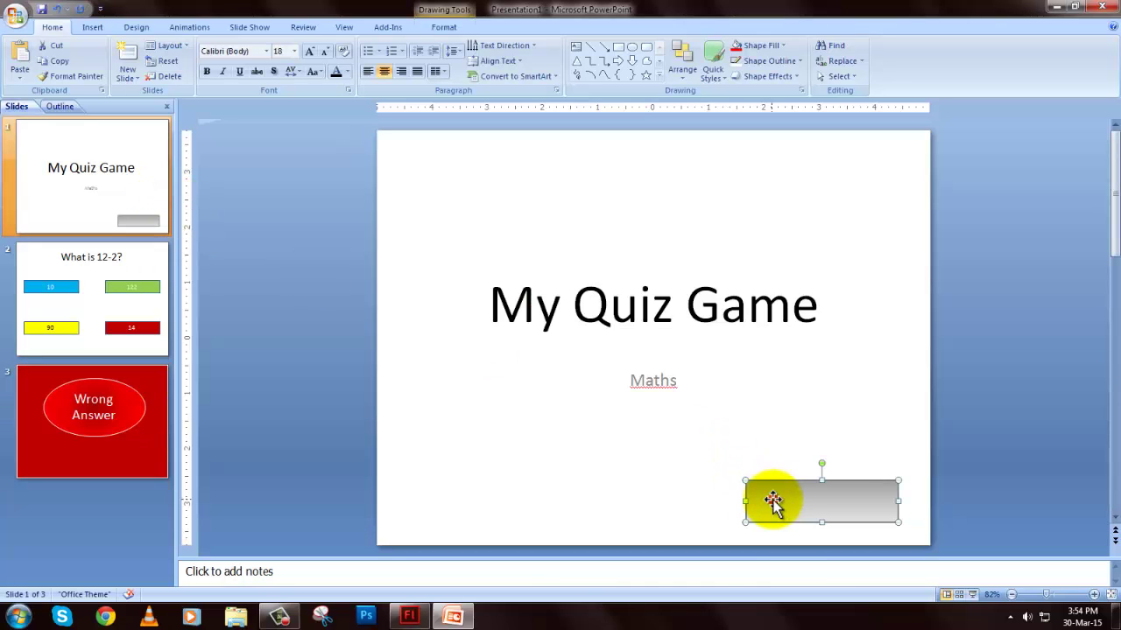
right_click(782, 506)
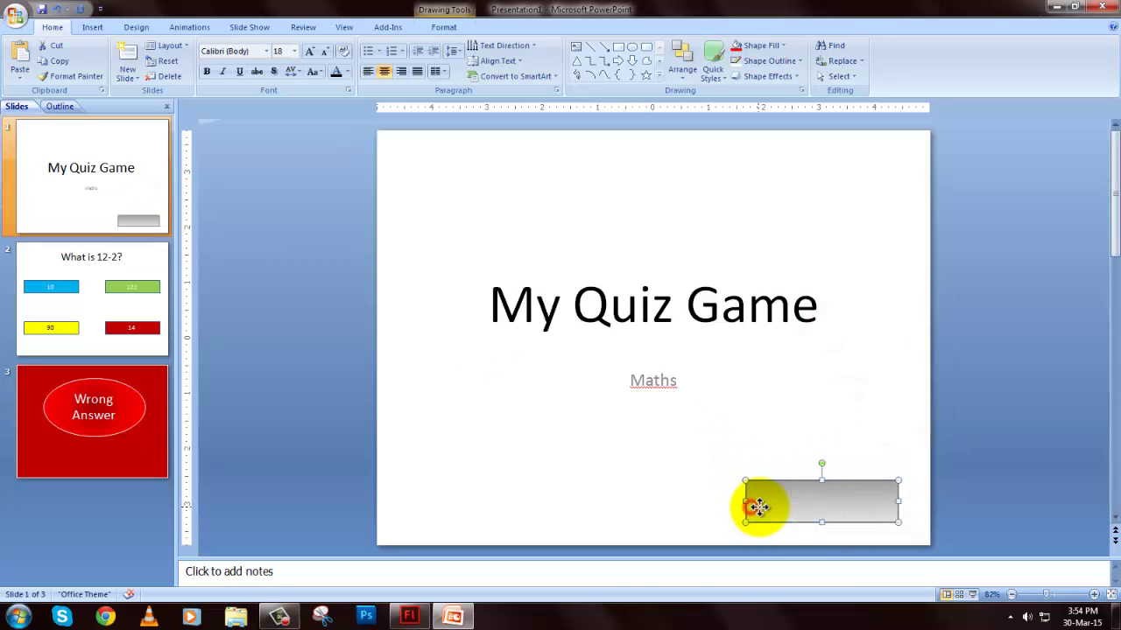
right_click(758, 507)
left_click(796, 338)
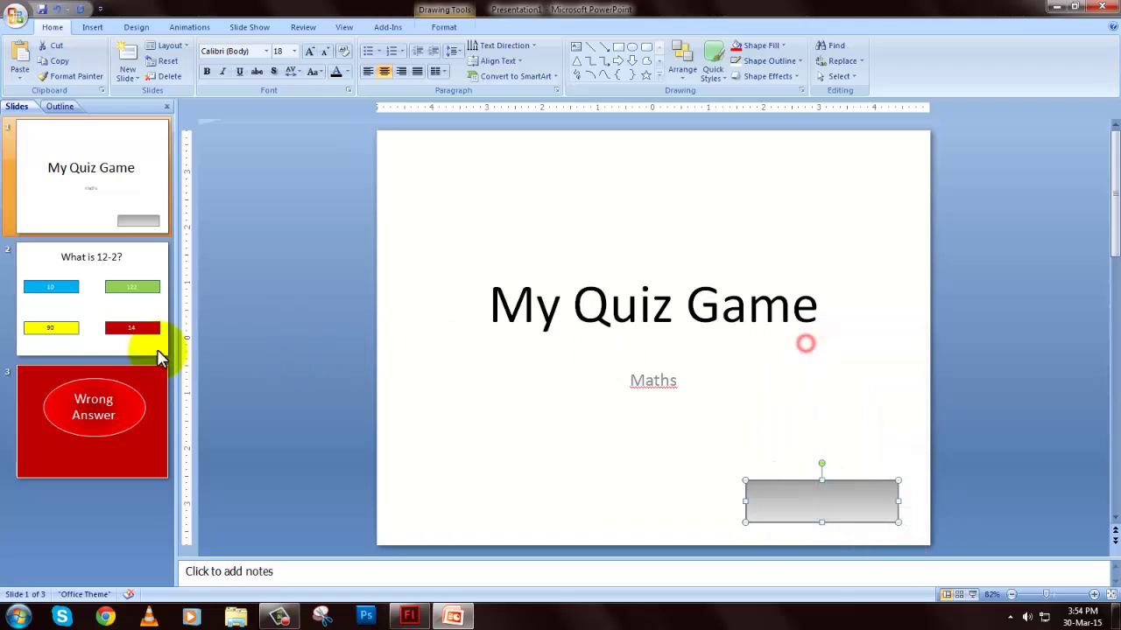
left_click(75, 407)
left_click(328, 308)
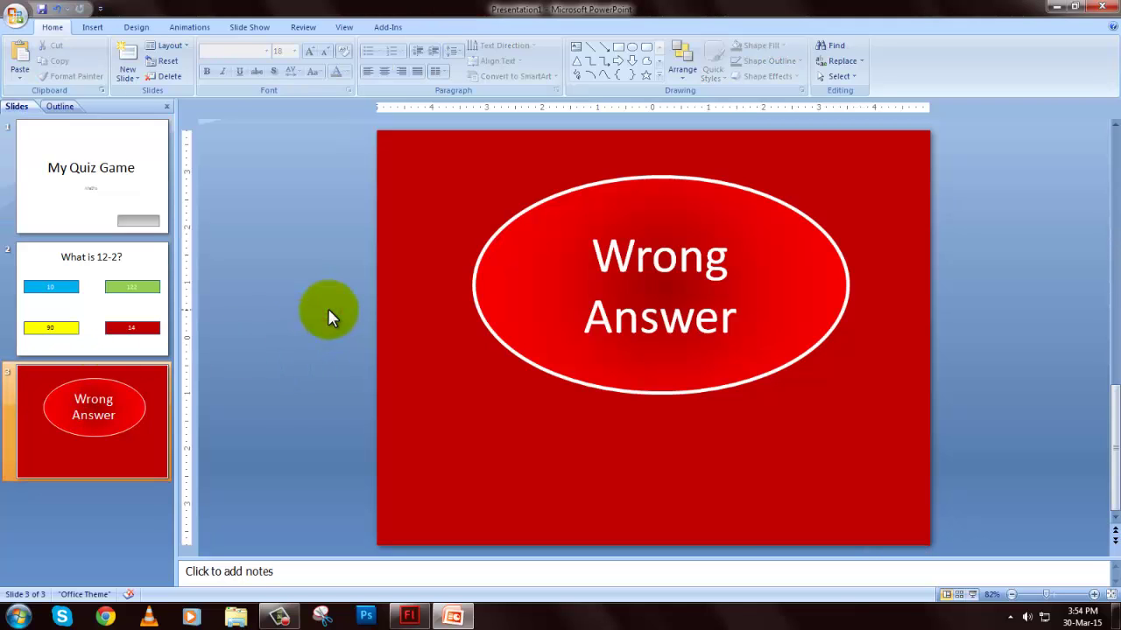
key("ctrl+v")
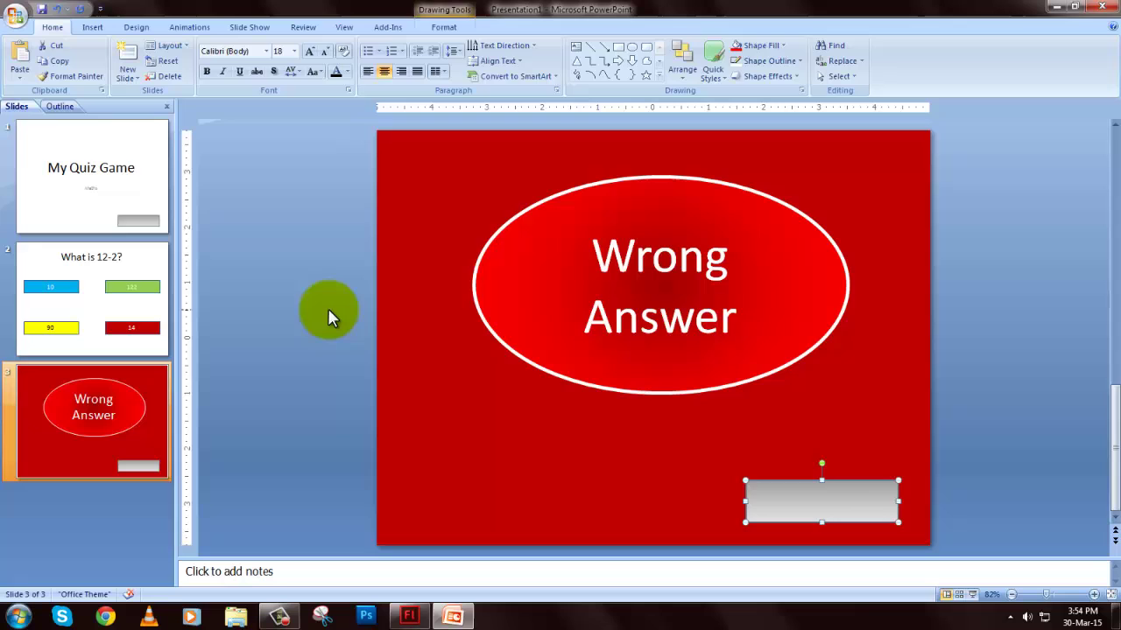
Paste a copy of the Wrong Answer slide as slide 4.
right_click(108, 531)
right_click(132, 219)
right_click(123, 496)
left_click(144, 533)
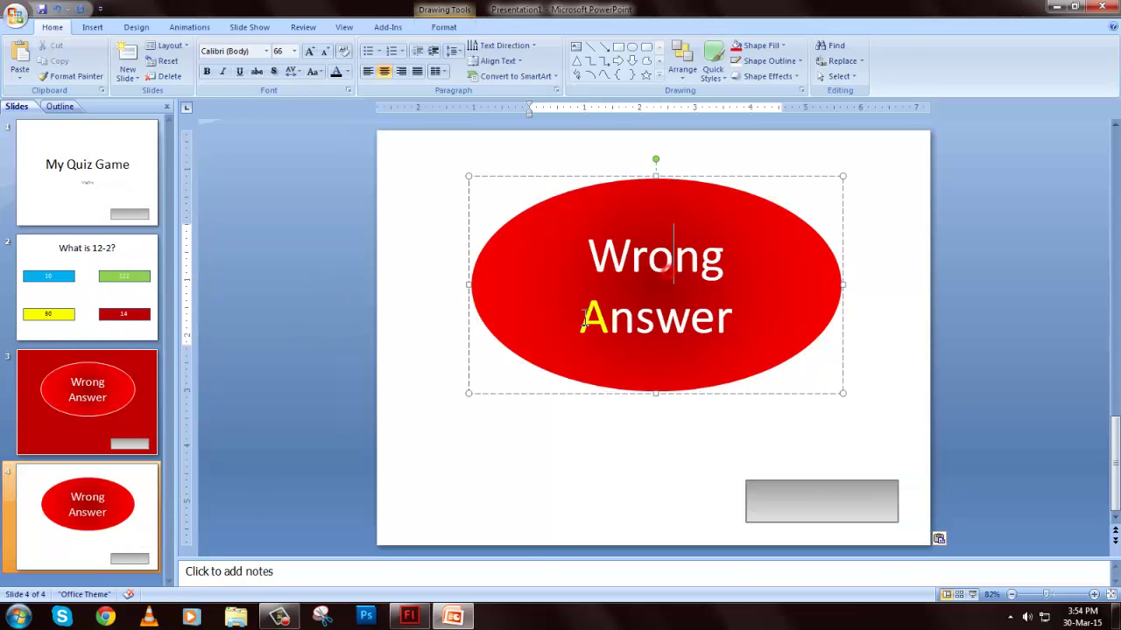
Change the oval's text to 'Right Answer' and fill the oval green.
left_click_drag(593, 315, 806, 345)
left_click(733, 258)
left_click_drag(732, 258, 501, 240)
type("E")
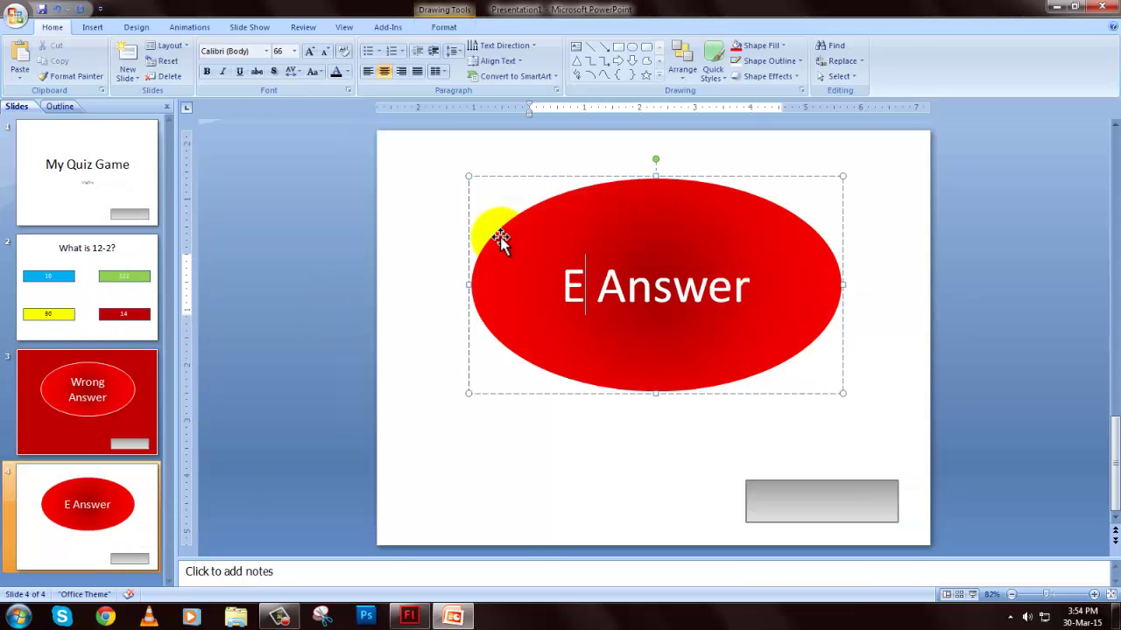
key("BackSpace")
type("Right")
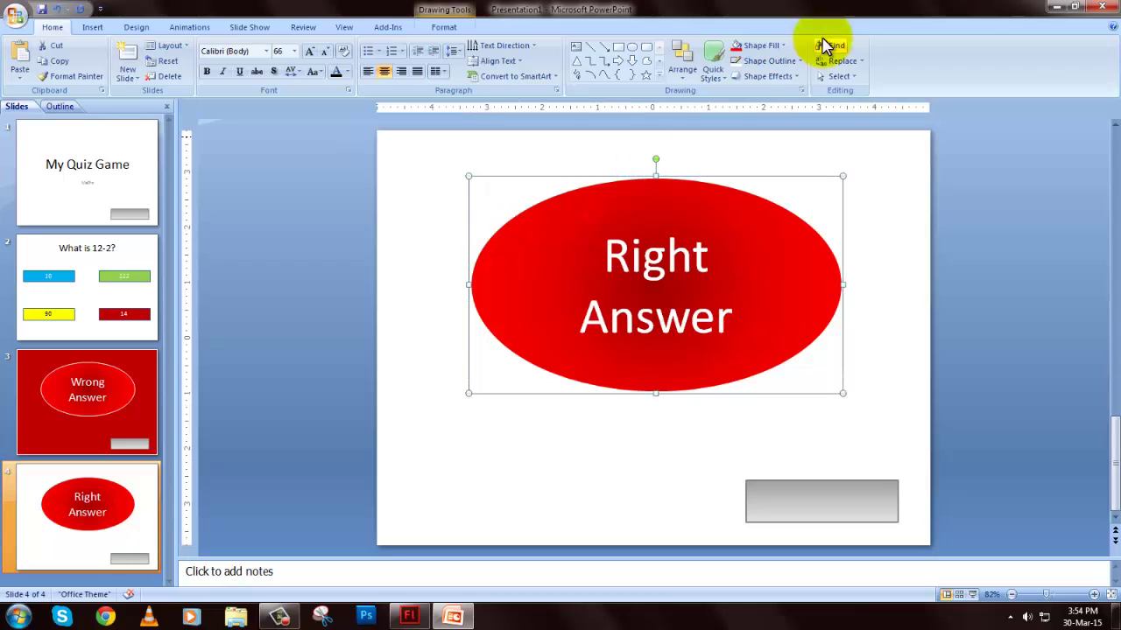
left_click(782, 45)
left_click(795, 155)
Set slide 4's background to a custom dark green solid fill.
right_click(462, 163)
left_click(514, 286)
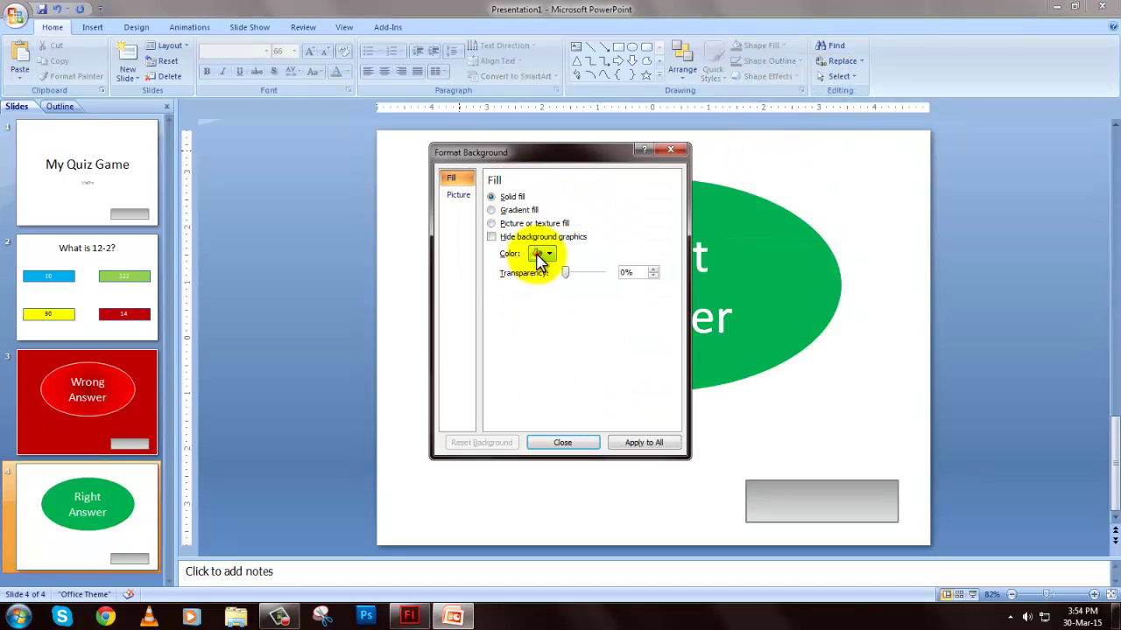
left_click(541, 254)
left_click(608, 346)
left_click(540, 254)
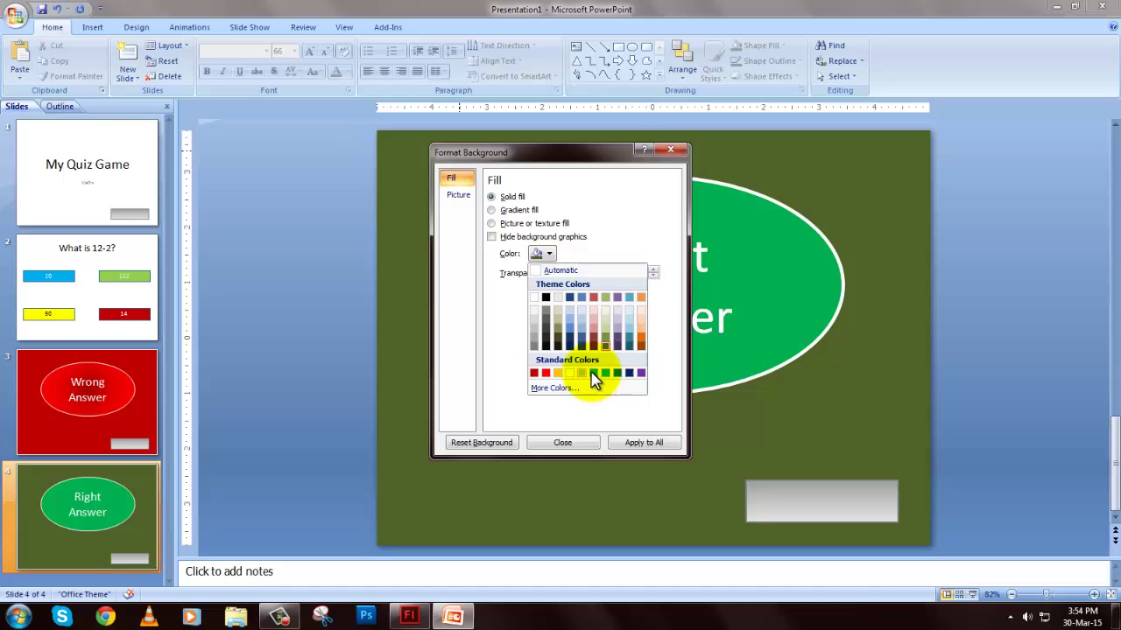
left_click(594, 373)
left_click(491, 237)
left_click(540, 254)
left_click(554, 388)
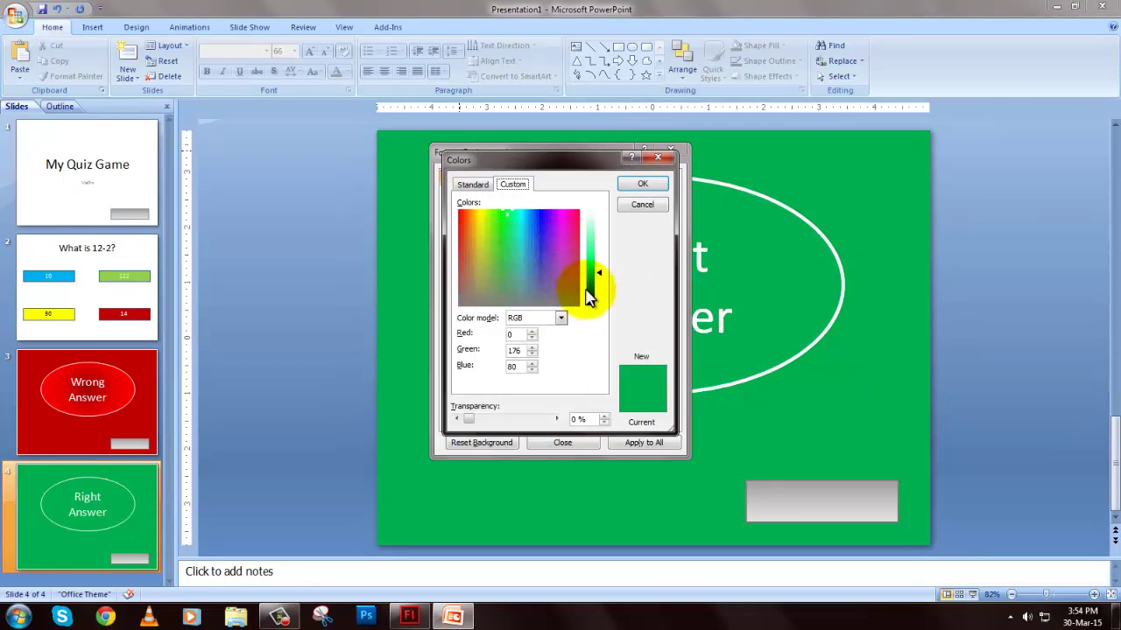
left_click(590, 292)
left_click(645, 187)
left_click(562, 442)
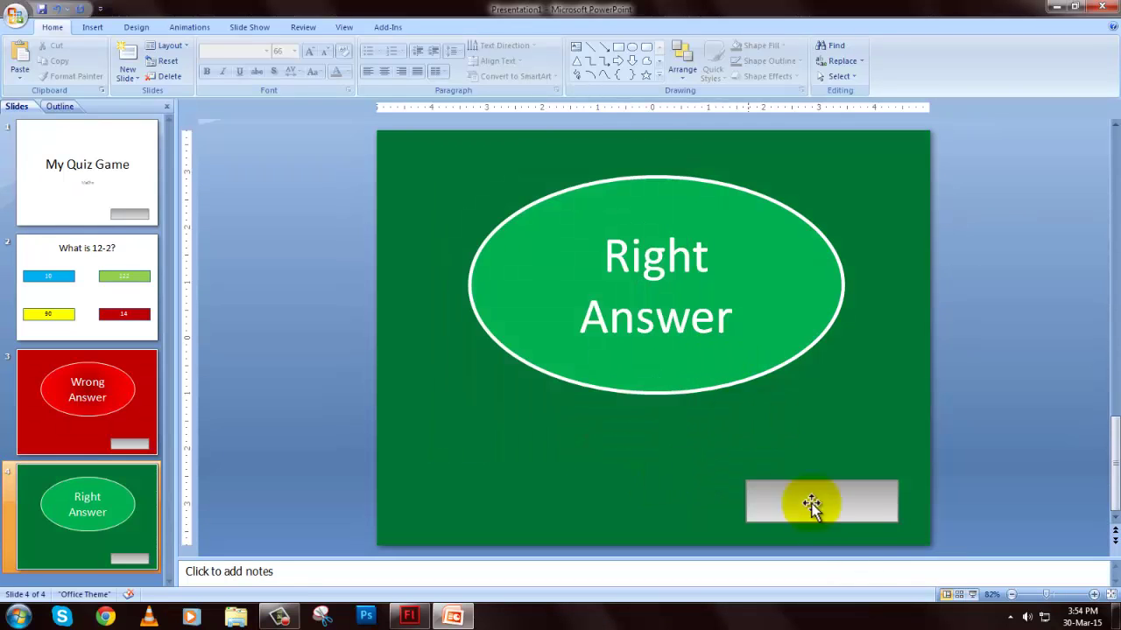
Label the Right Answer slide's grey button 'Next' in larger text.
left_click(822, 504)
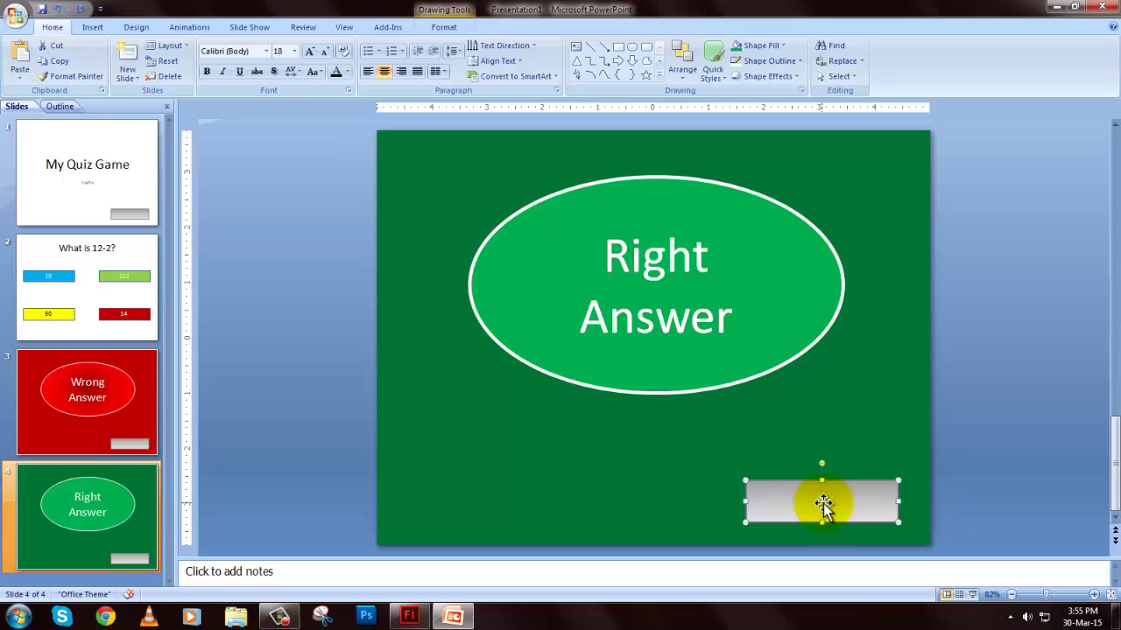
left_click(822, 504)
type("Next")
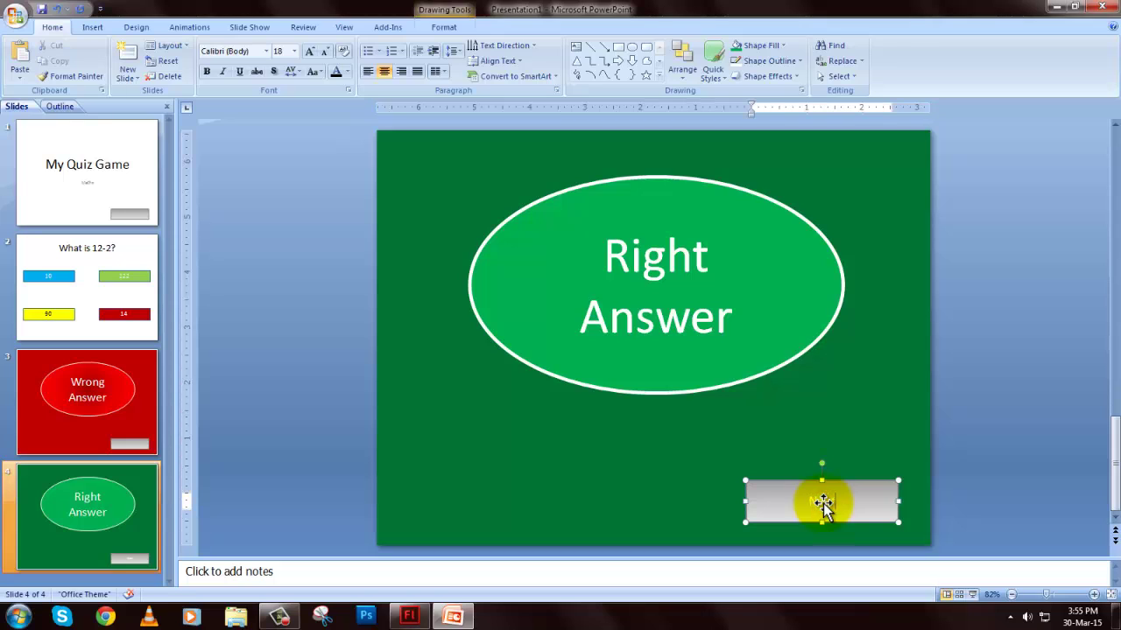
left_click(836, 501)
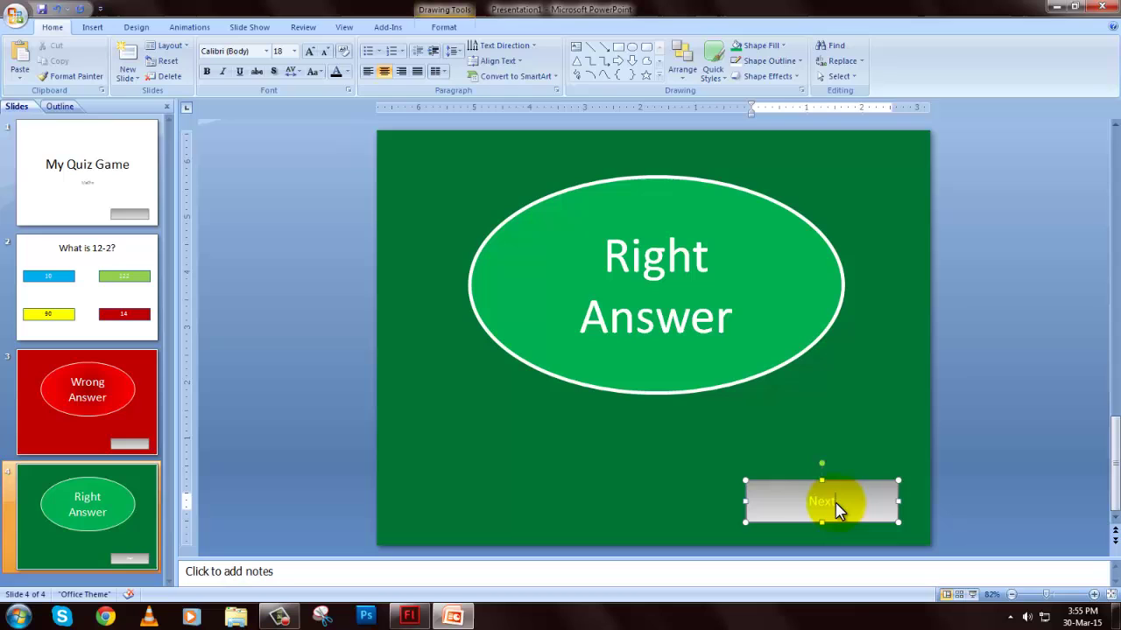
double_click(819, 502)
left_click(312, 51)
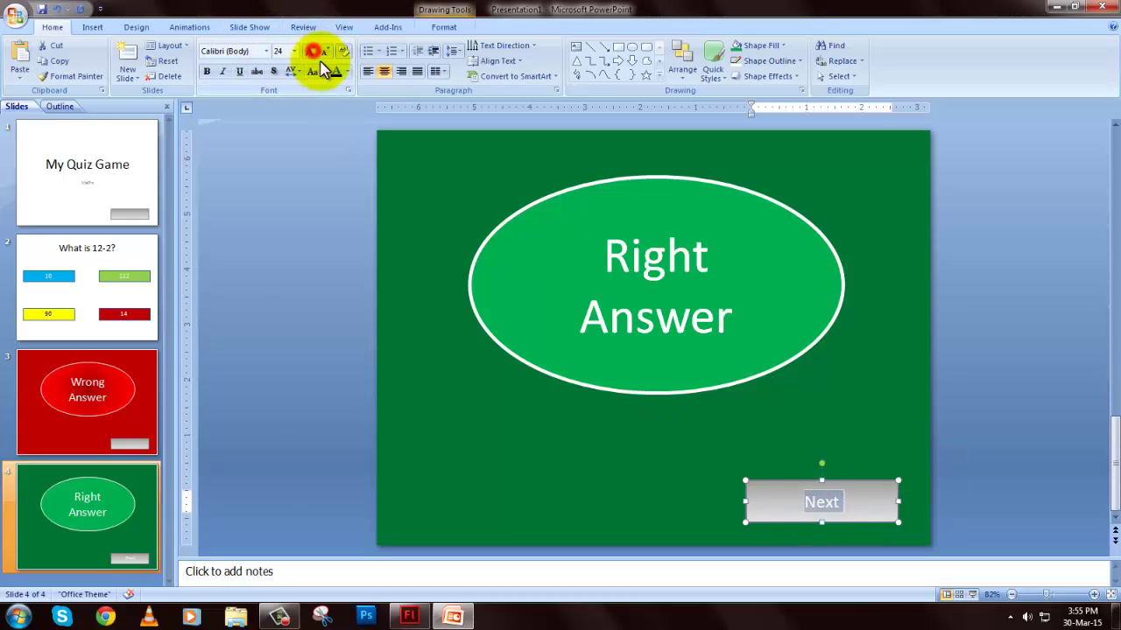
Label the Wrong Answer slide's grey button 'Try Again' in larger text.
left_click(102, 400)
left_click(812, 512)
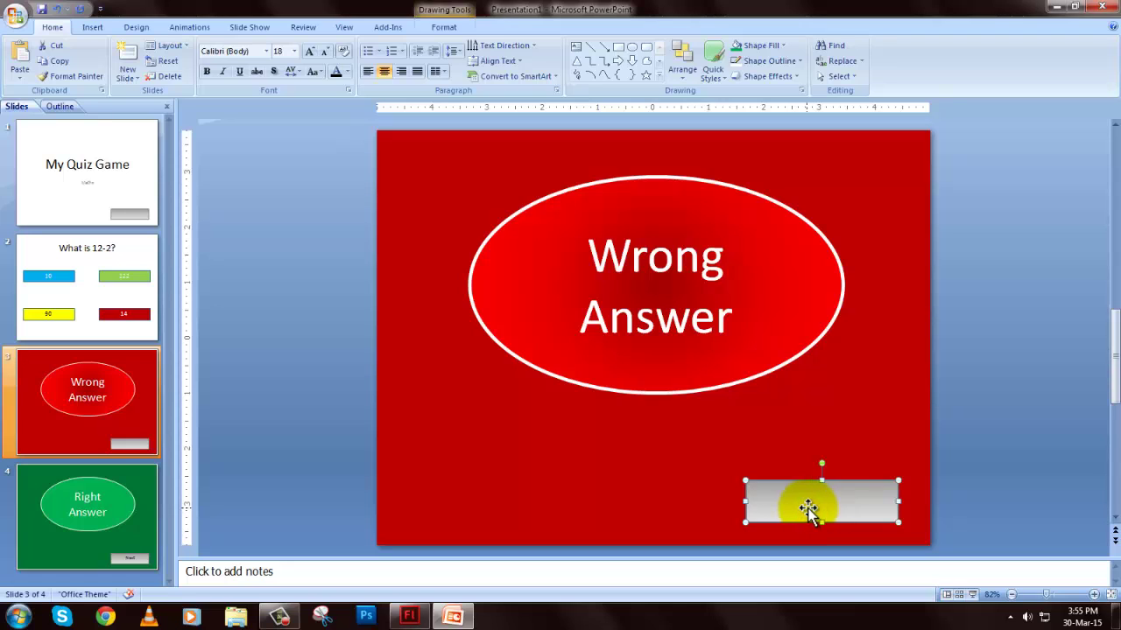
left_click(807, 510)
type("Try Again")
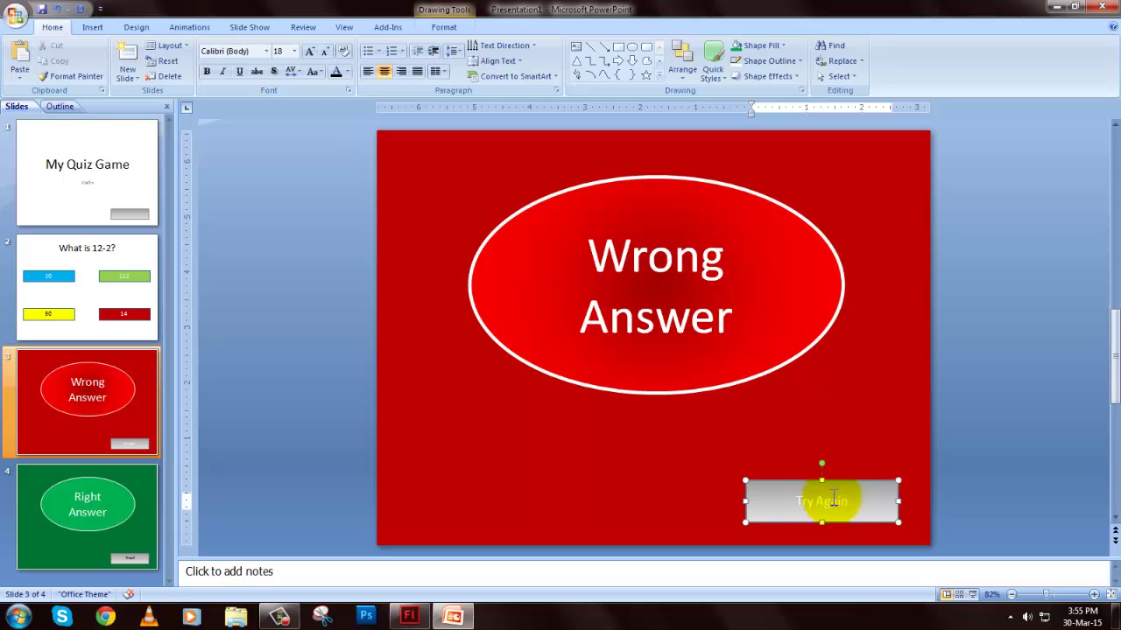
left_click_drag(848, 501, 791, 501)
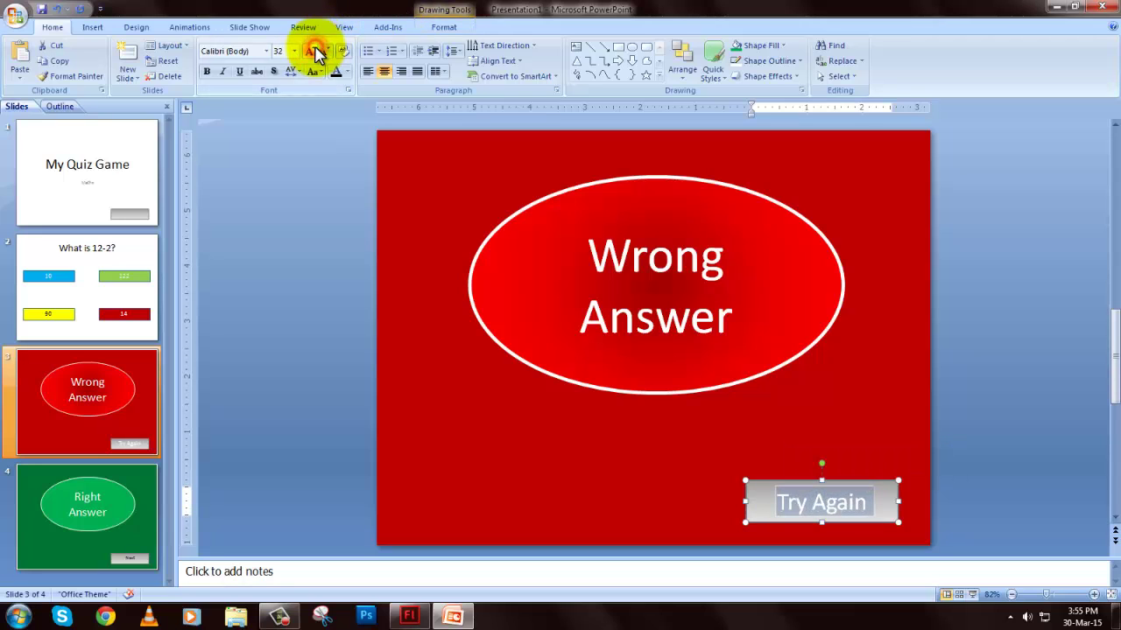
left_click(316, 55)
Label the title slide's grey button 'Next' in larger text.
left_click(106, 181)
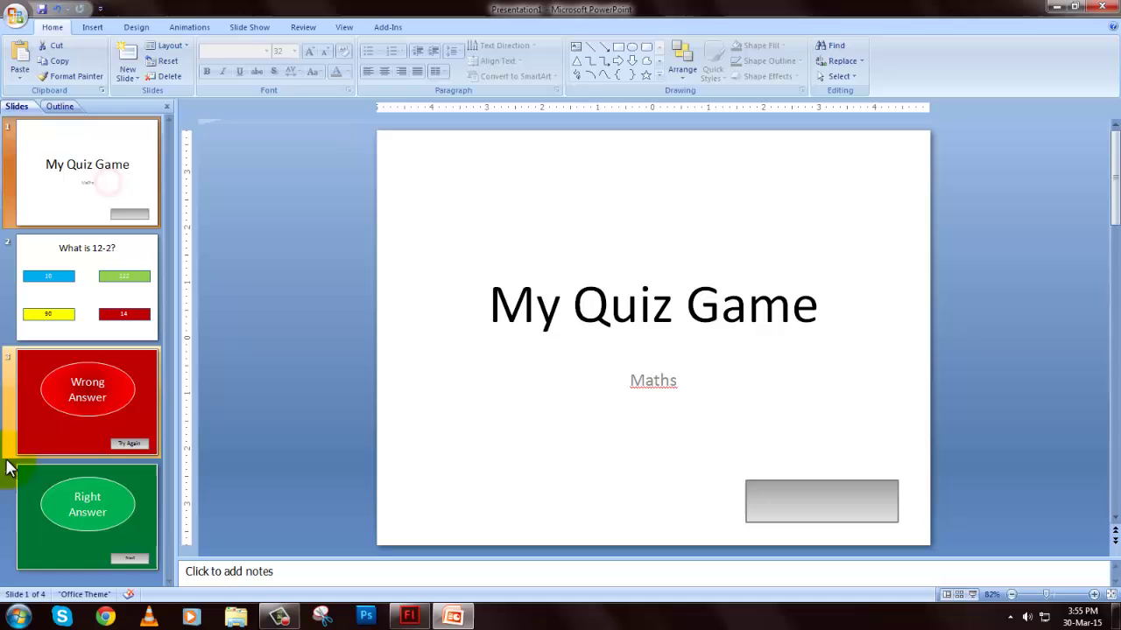
left_click(776, 499)
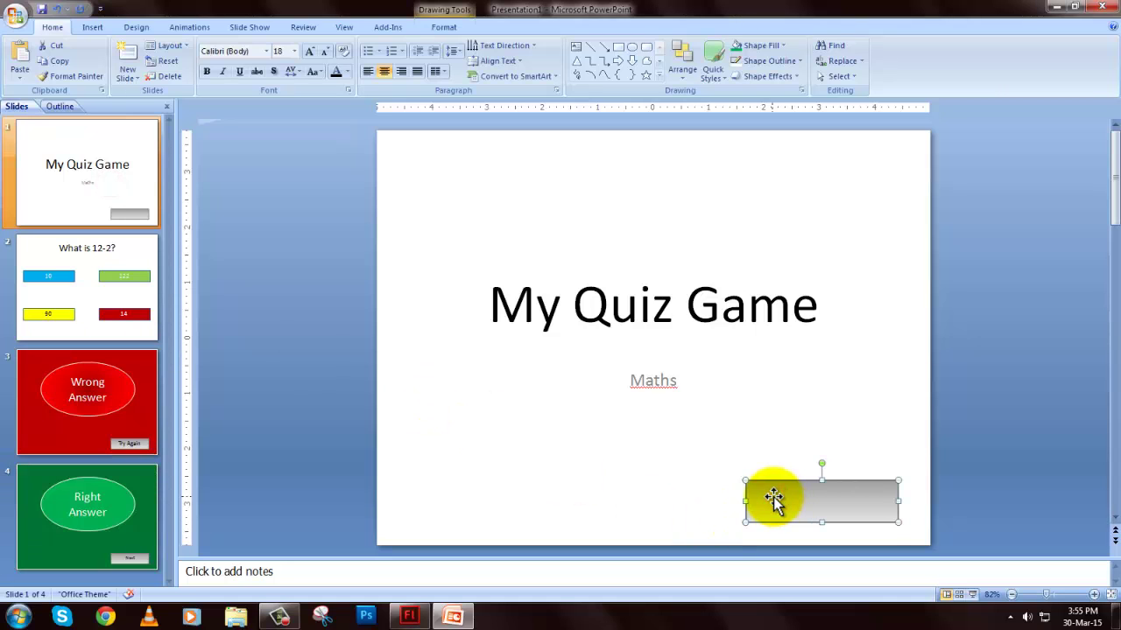
type("Next")
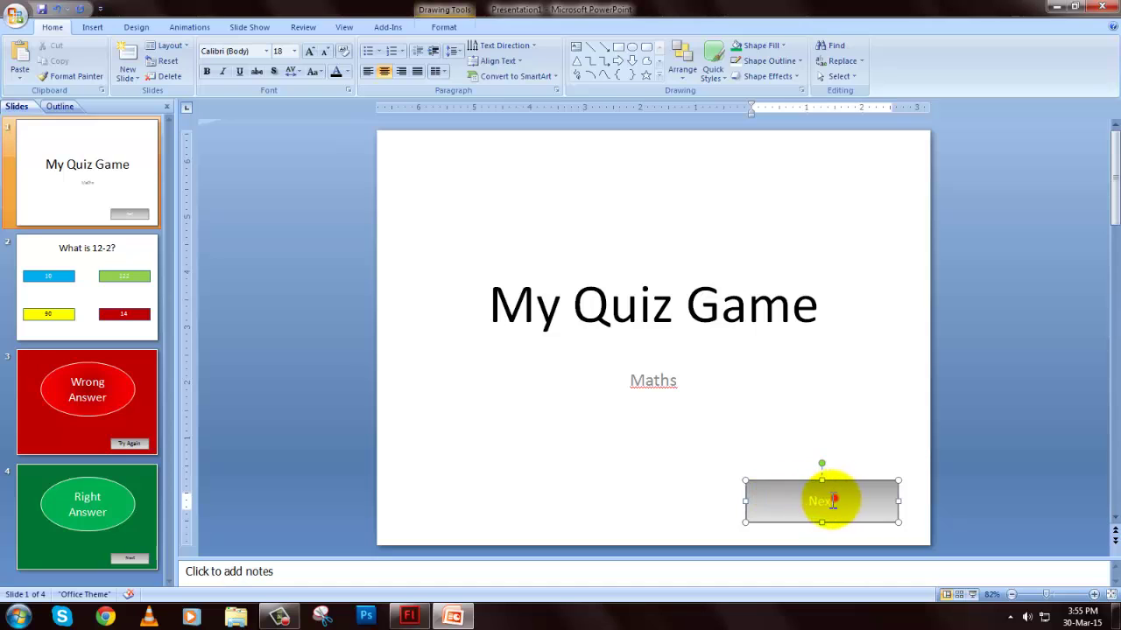
double_click(834, 500)
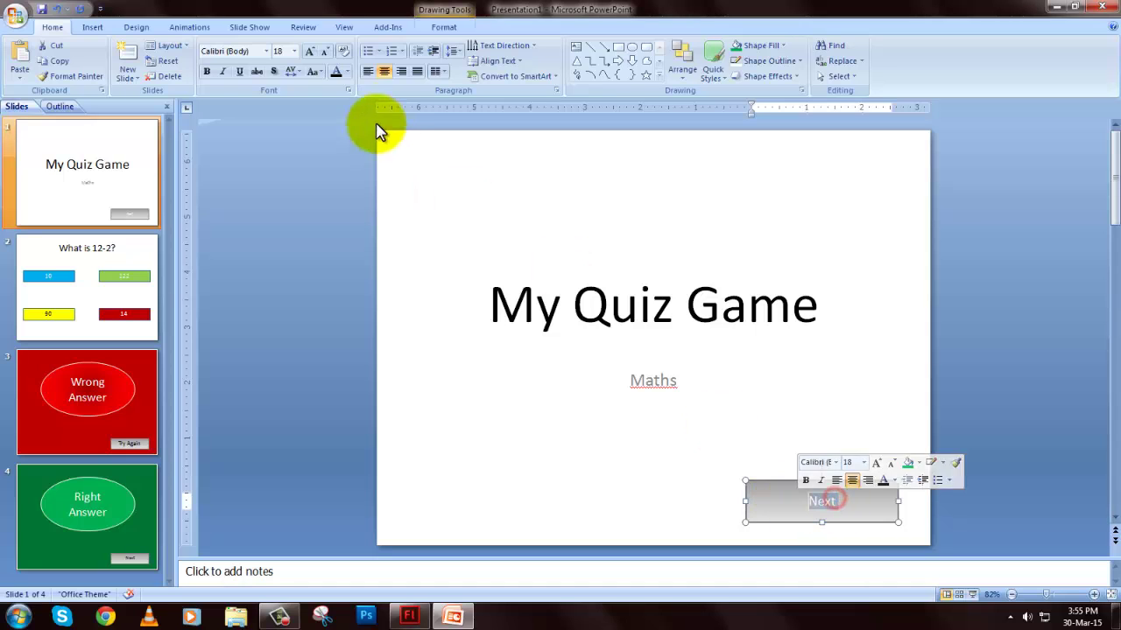
left_click(311, 54)
left_click(339, 167)
Duplicate the 12-2 question slide and paste it after the last slide as slide 5.
left_click(78, 335)
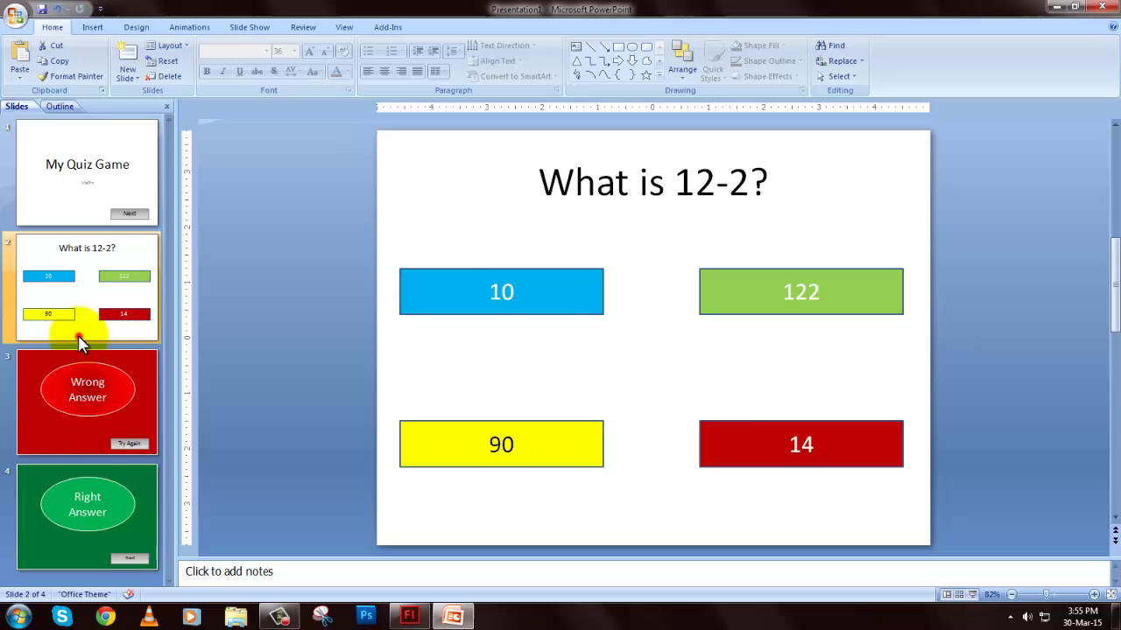
left_click(87, 377)
left_click(123, 489)
right_click(111, 287)
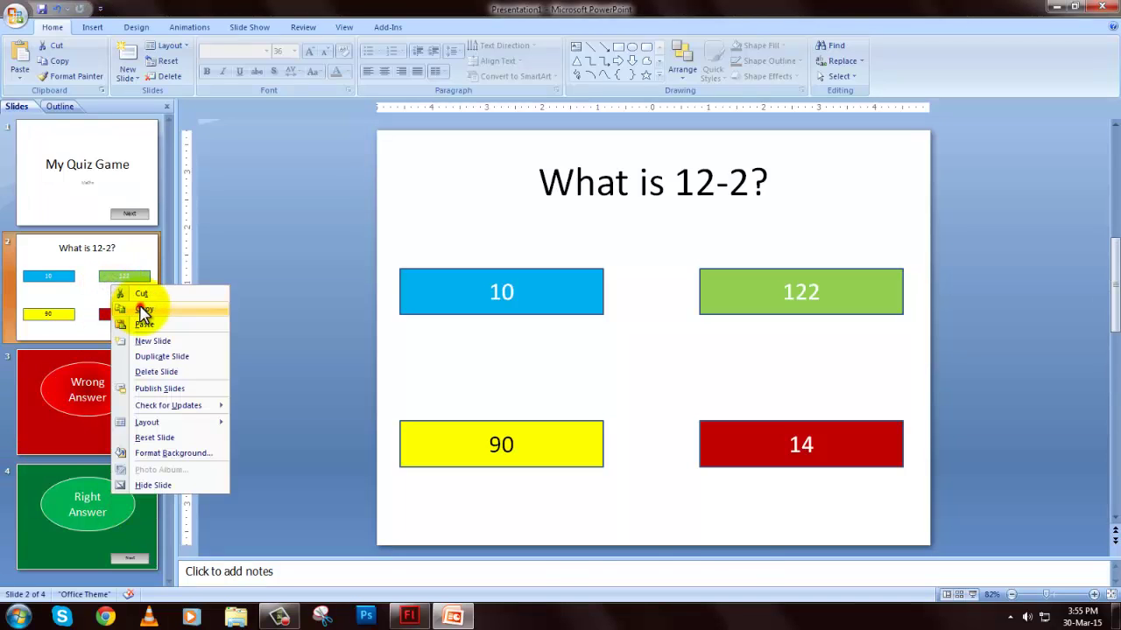
left_click(143, 311)
right_click(125, 573)
left_click(145, 551)
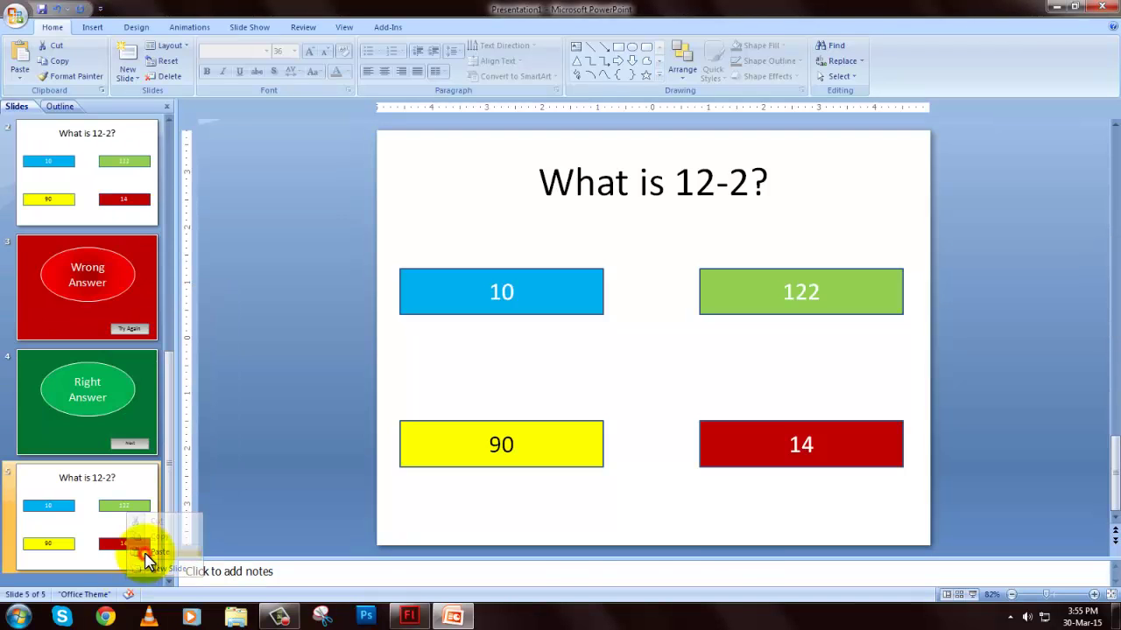
Change the copy's question to 'What is 500*0 ?' with answers 997, 0, 8975 and 45.
left_click(652, 179)
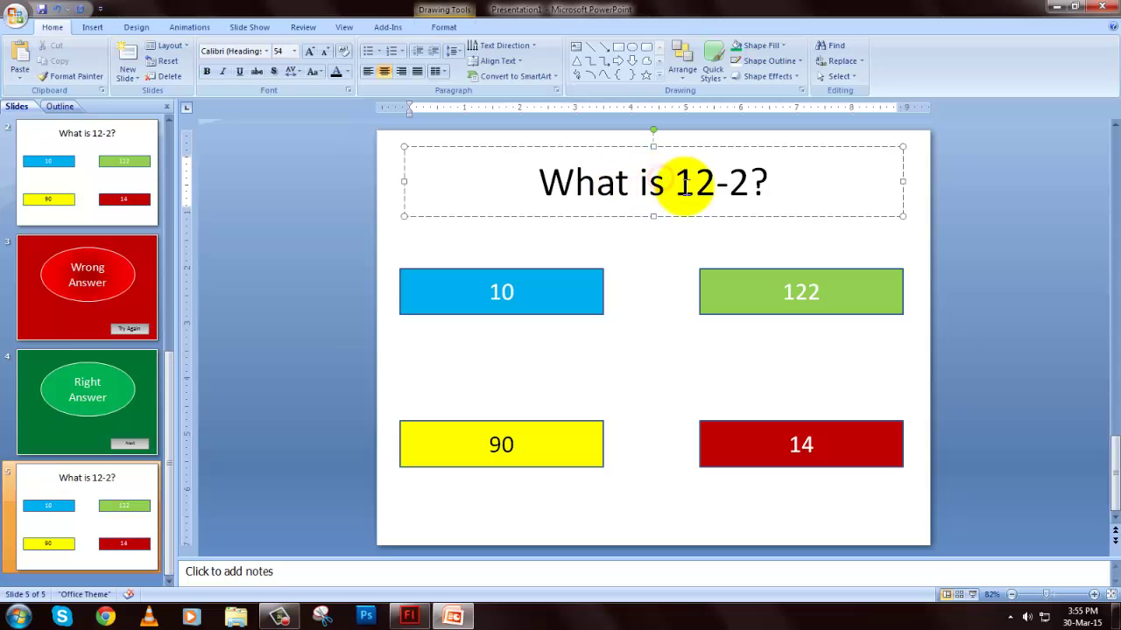
left_click_drag(685, 185, 740, 197)
type("500")
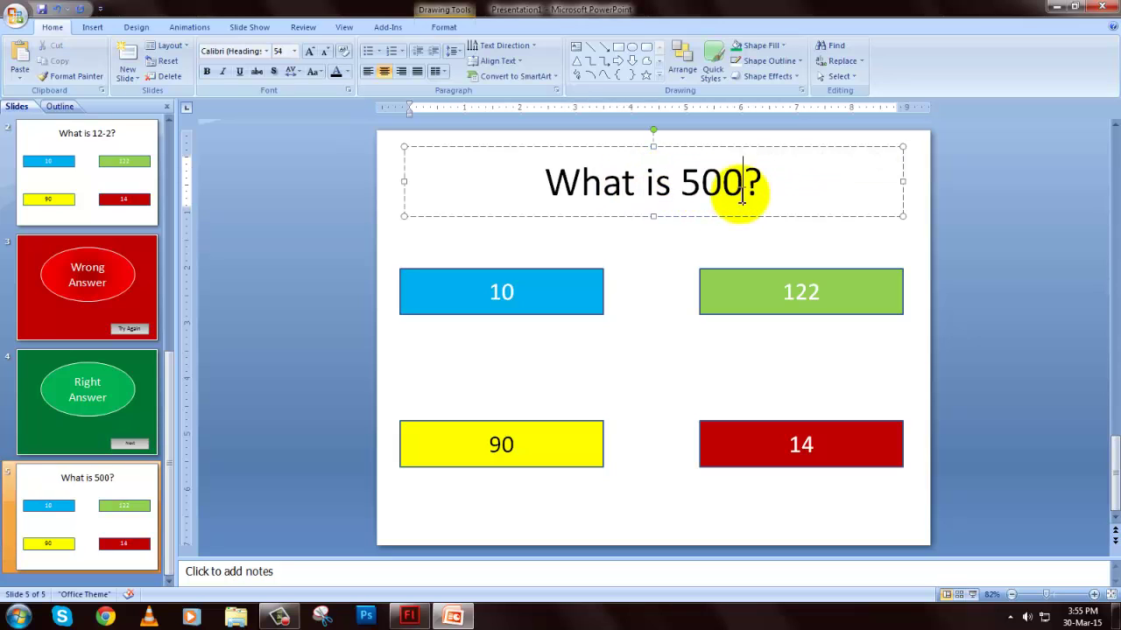
type("*0 9970458975")
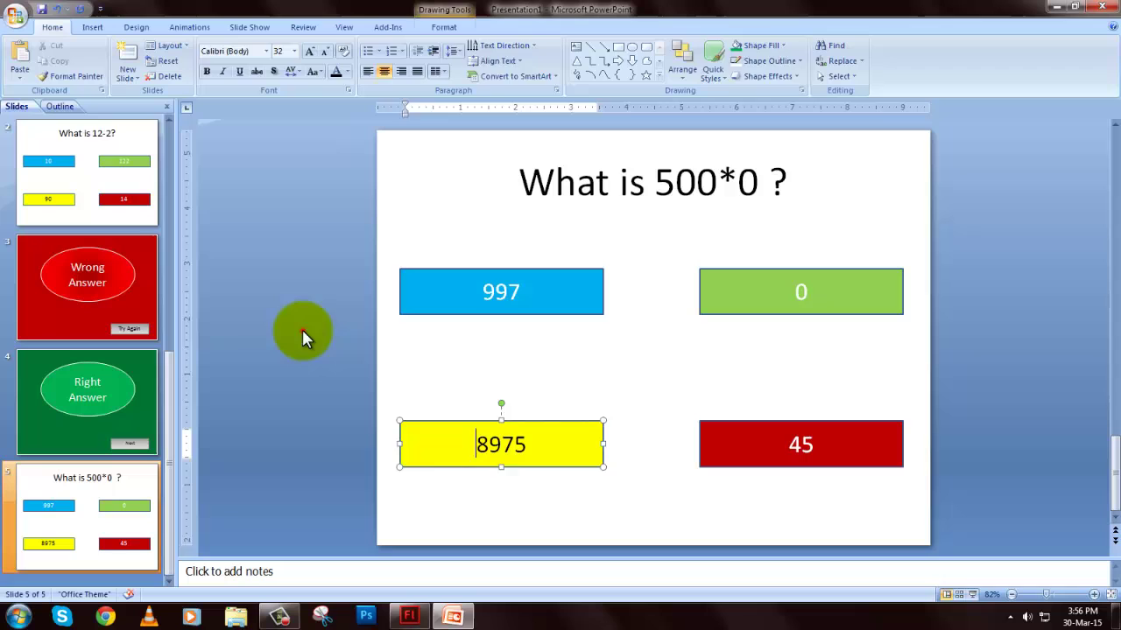
left_click(302, 330)
Copy the Right Answer slide and paste it after slide 5 as slide 6.
left_click(125, 405)
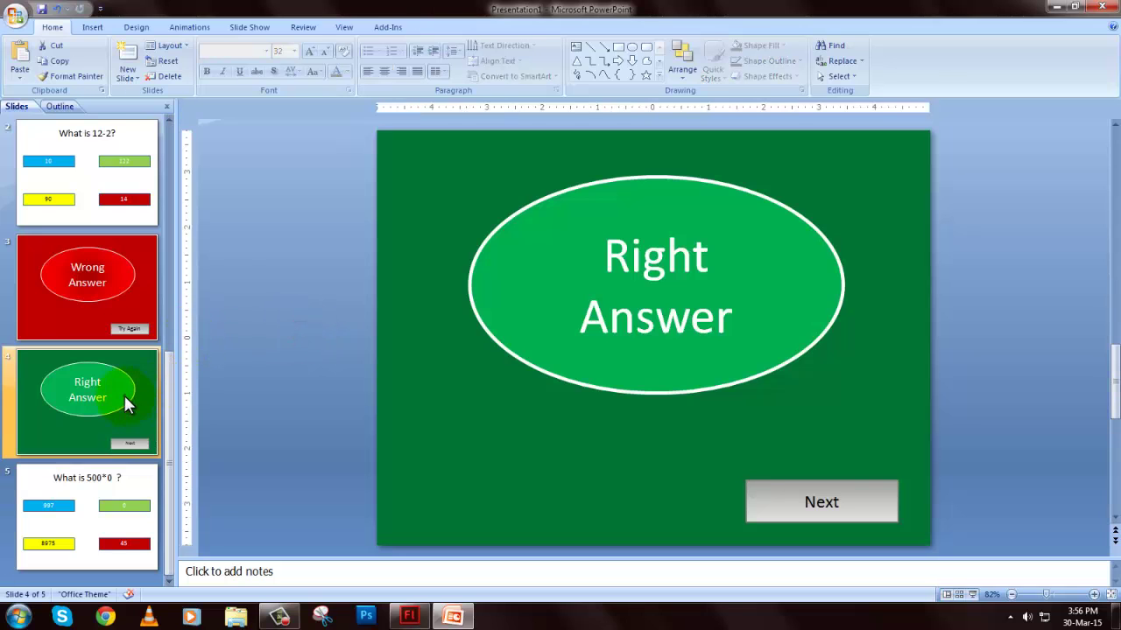
right_click(166, 211)
left_click(74, 580)
right_click(77, 578)
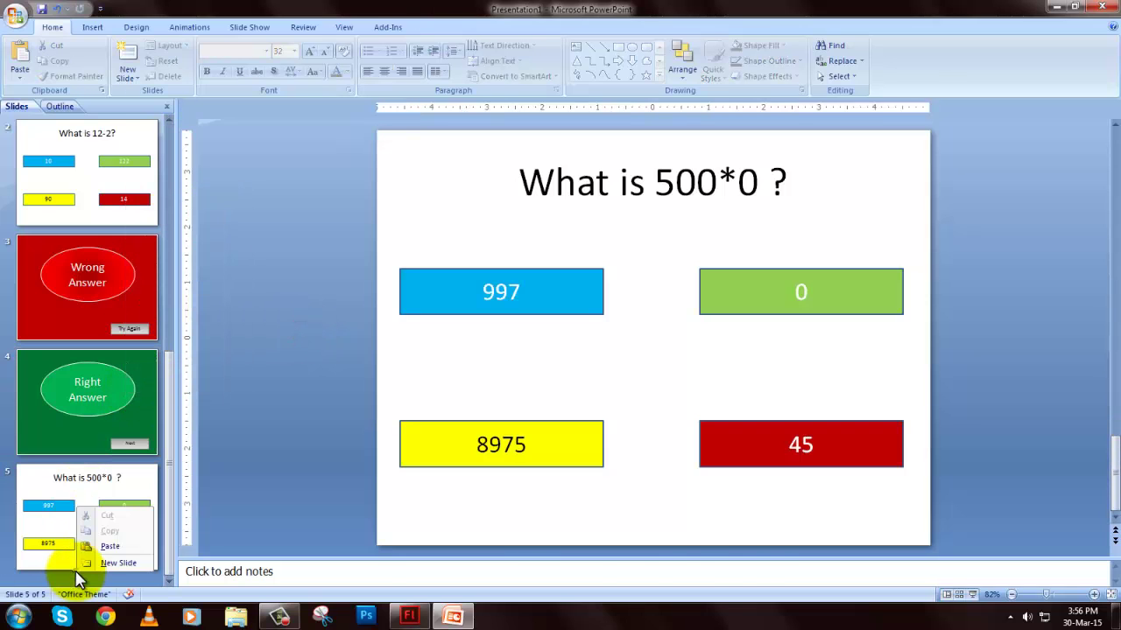
left_click(87, 551)
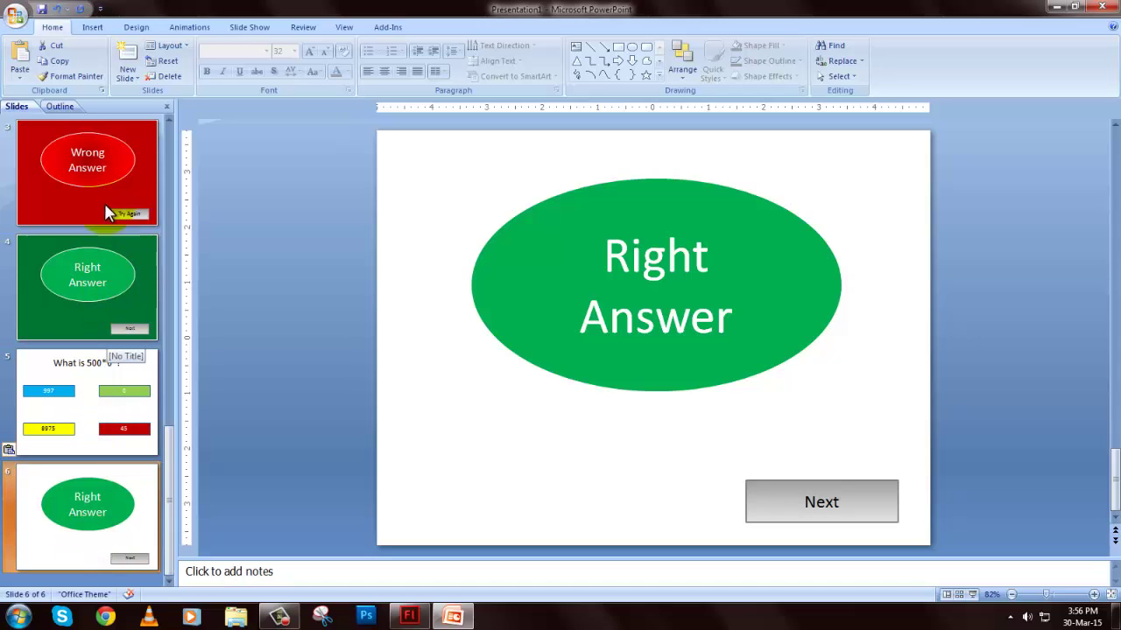
Move the Wrong Answer slide up to second place in the slide order.
left_click(109, 173)
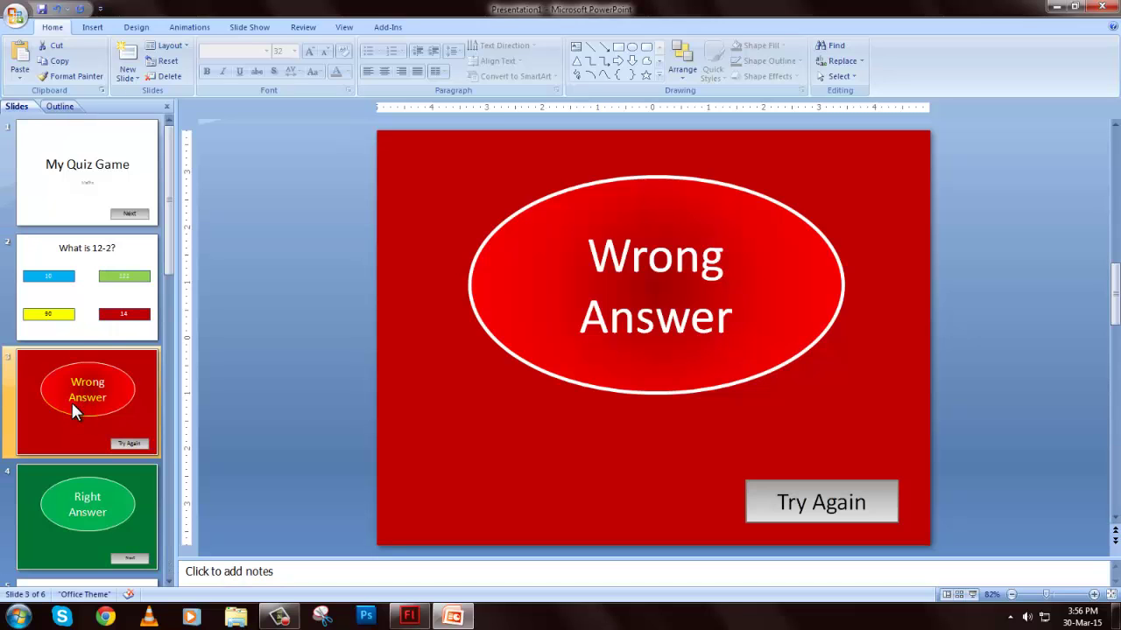
left_click_drag(97, 249, 103, 258)
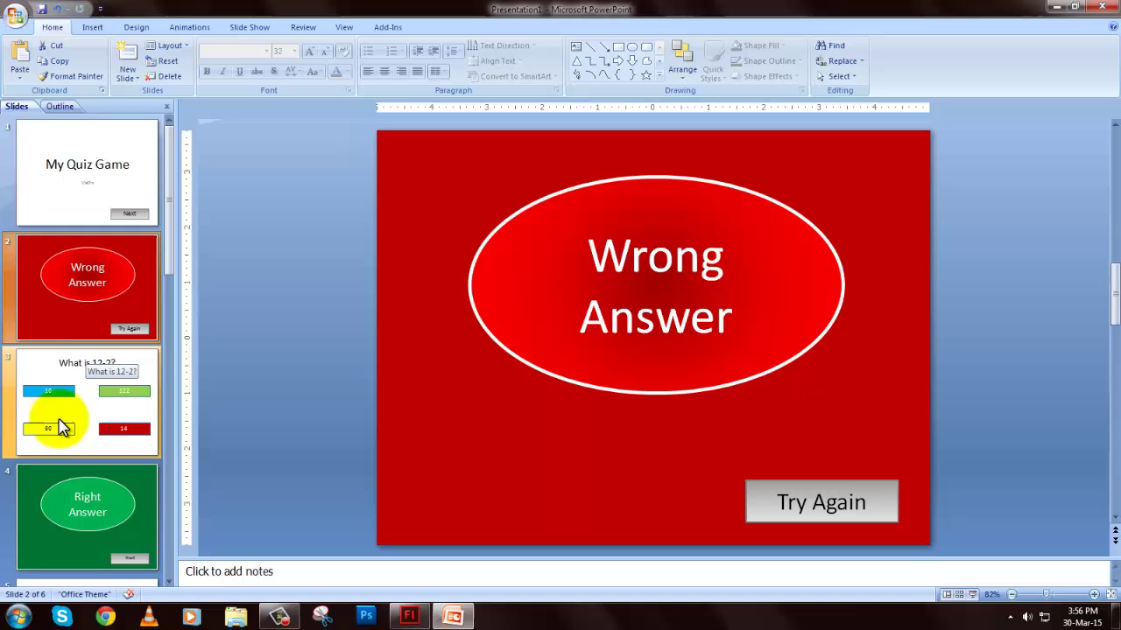
scroll(130, 332, "down", 2)
scroll(131, 329, "down", 2)
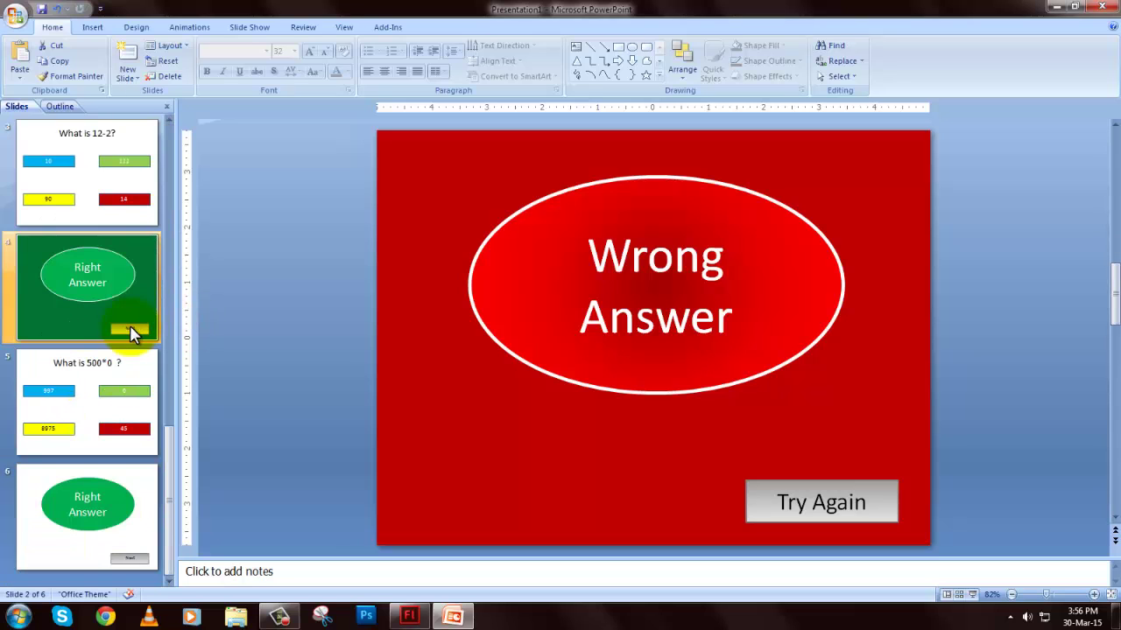
scroll(92, 490, "up", 4)
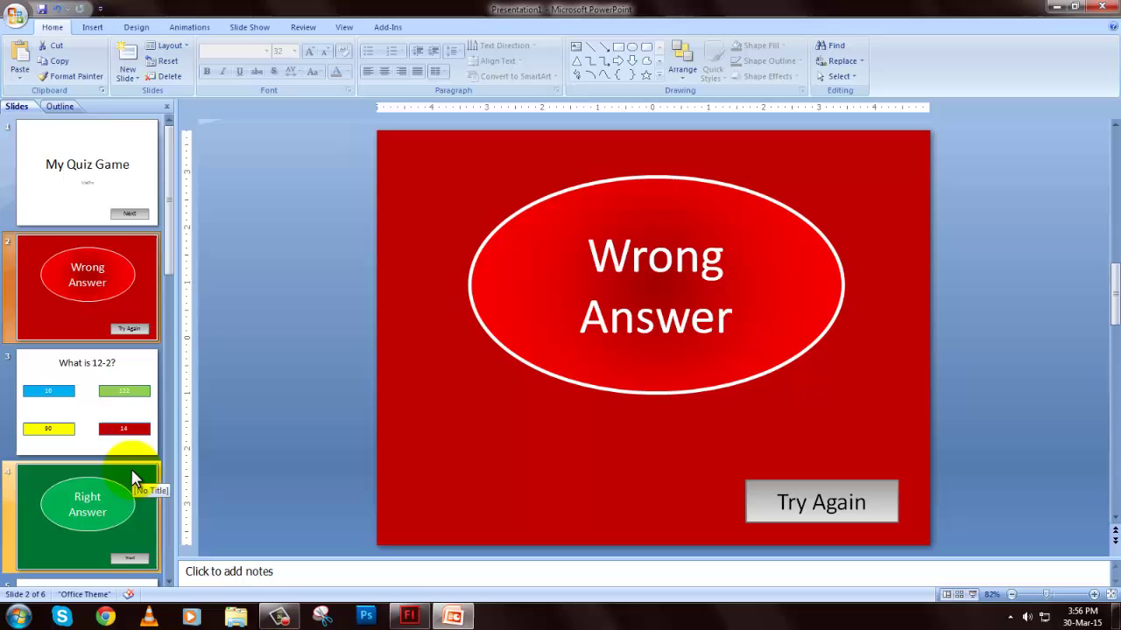
scroll(134, 478, "down", 1)
scroll(130, 478, "down", 1)
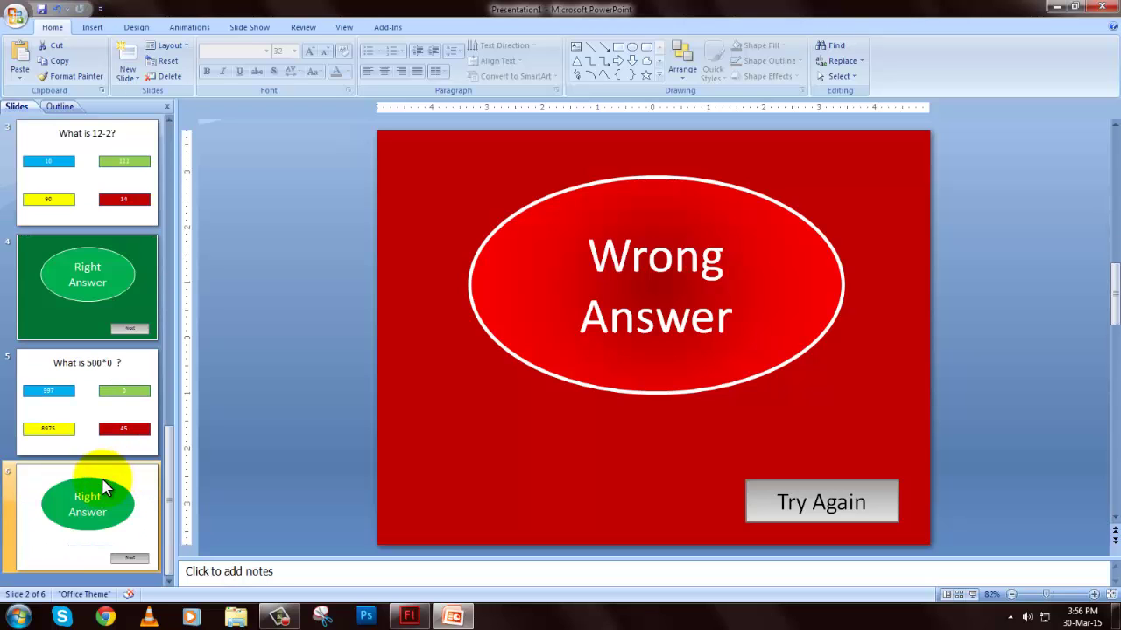
Fill slide 6's background with solid dark green, matching slide 4's Right Answer slide.
right_click(73, 506)
left_click(442, 331)
right_click(442, 331)
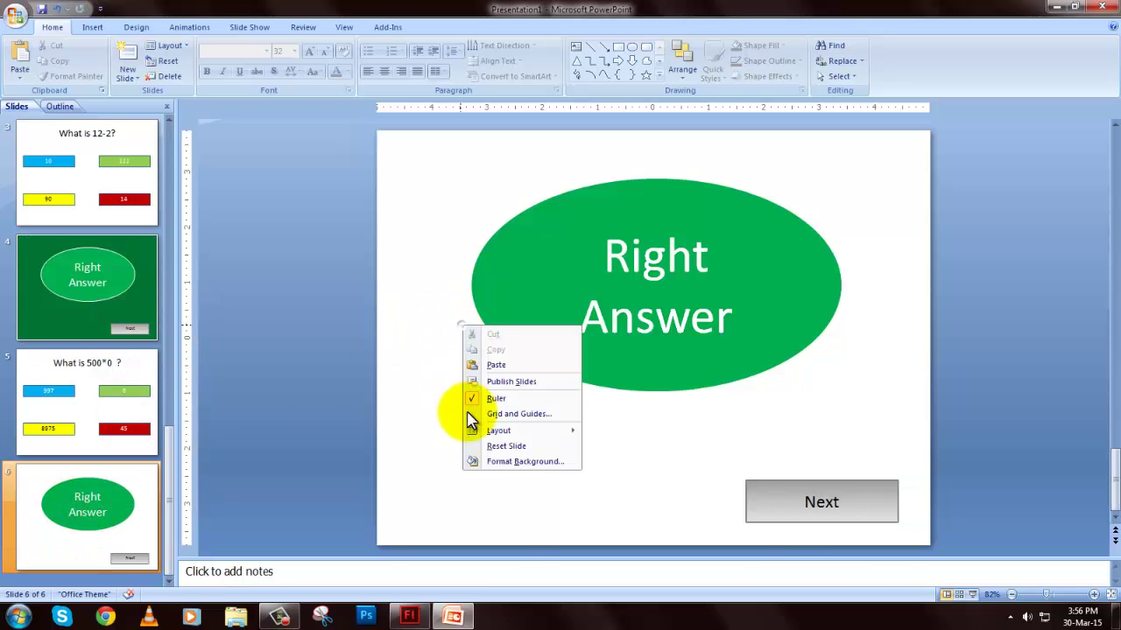
left_click(506, 464)
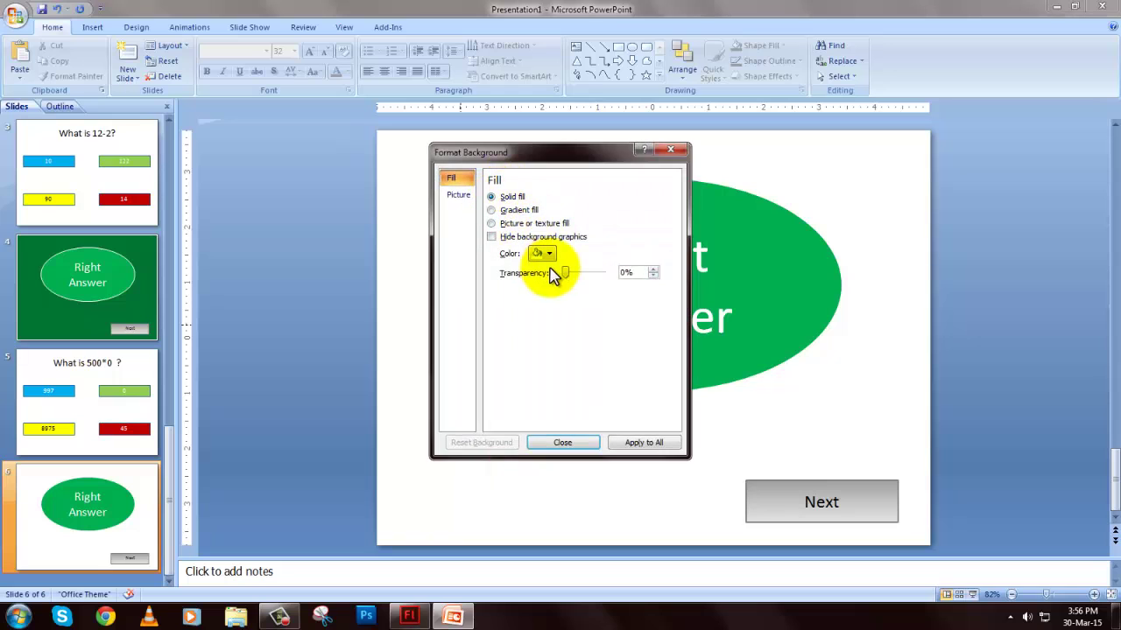
left_click(541, 253)
left_click(529, 402)
left_click(543, 448)
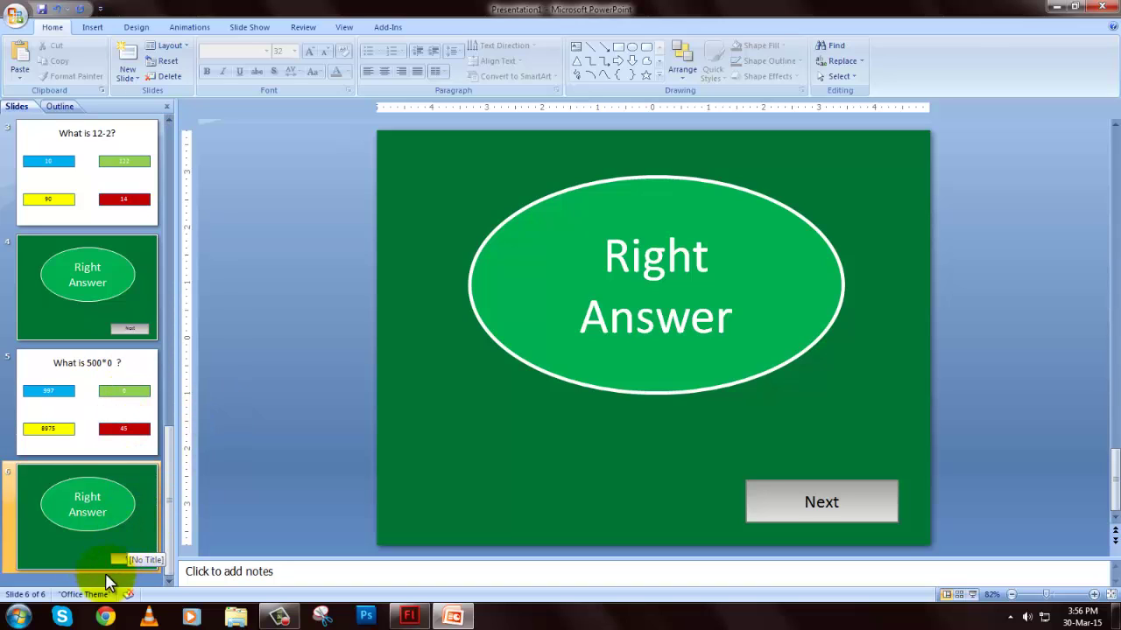
left_click(68, 309)
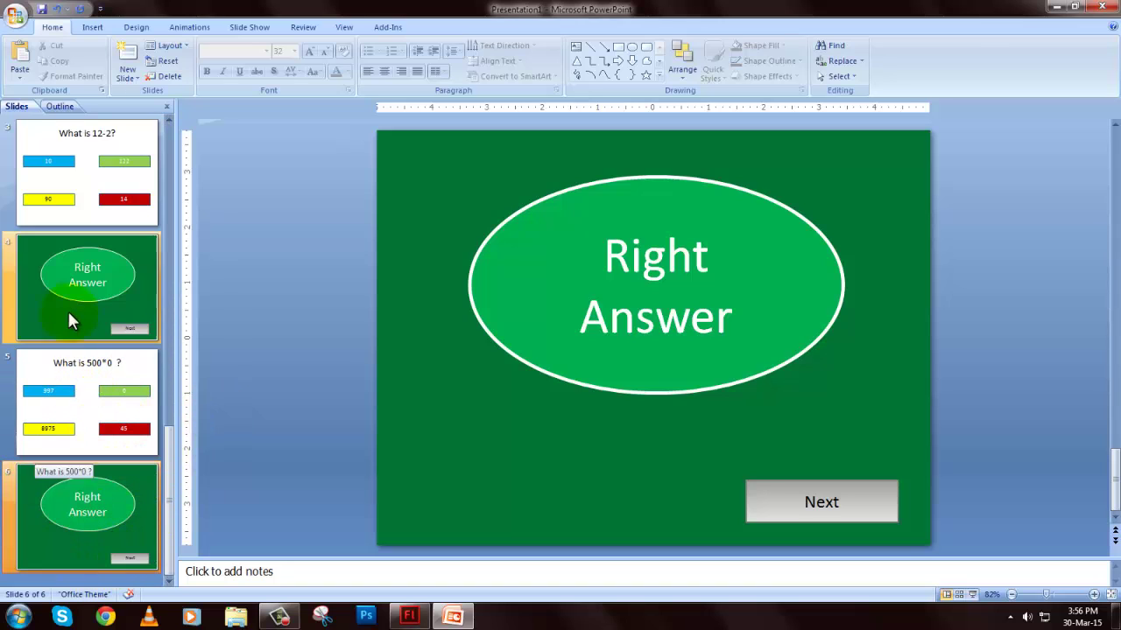
left_click(72, 553)
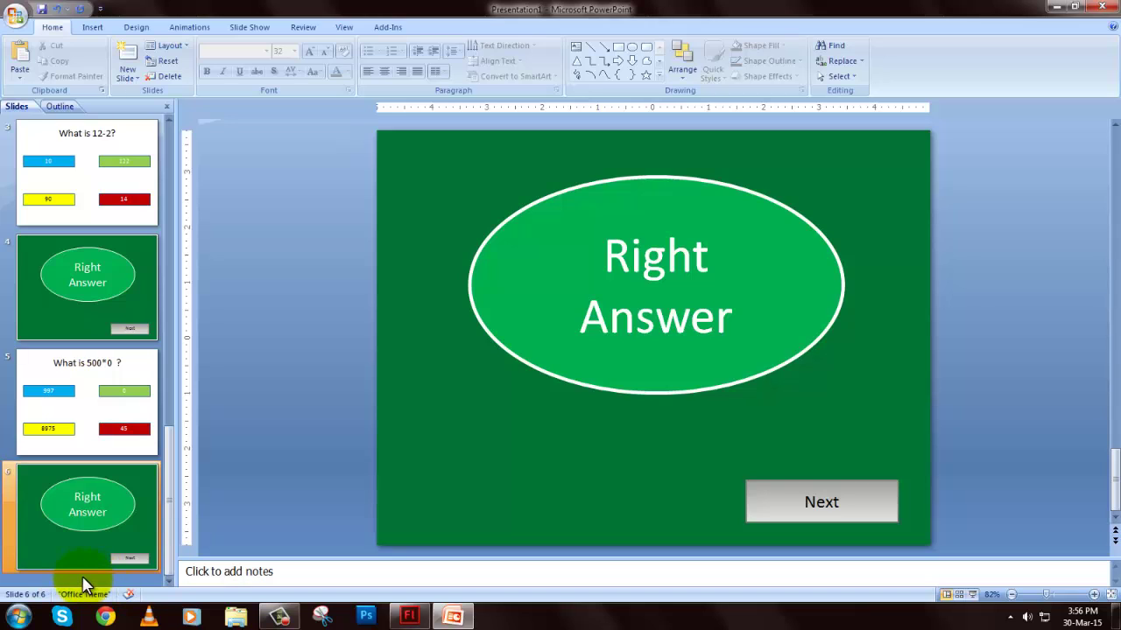
Relabel slide 6's grey button from Next to 'Exit', then return to the title slide.
right_click(85, 582)
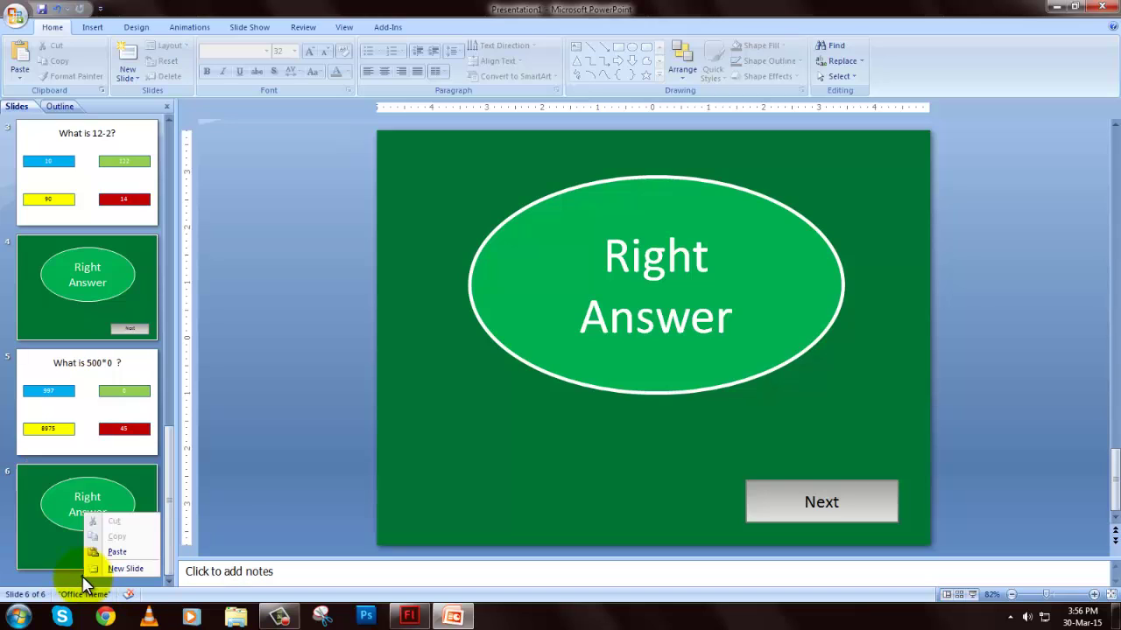
left_click(241, 475)
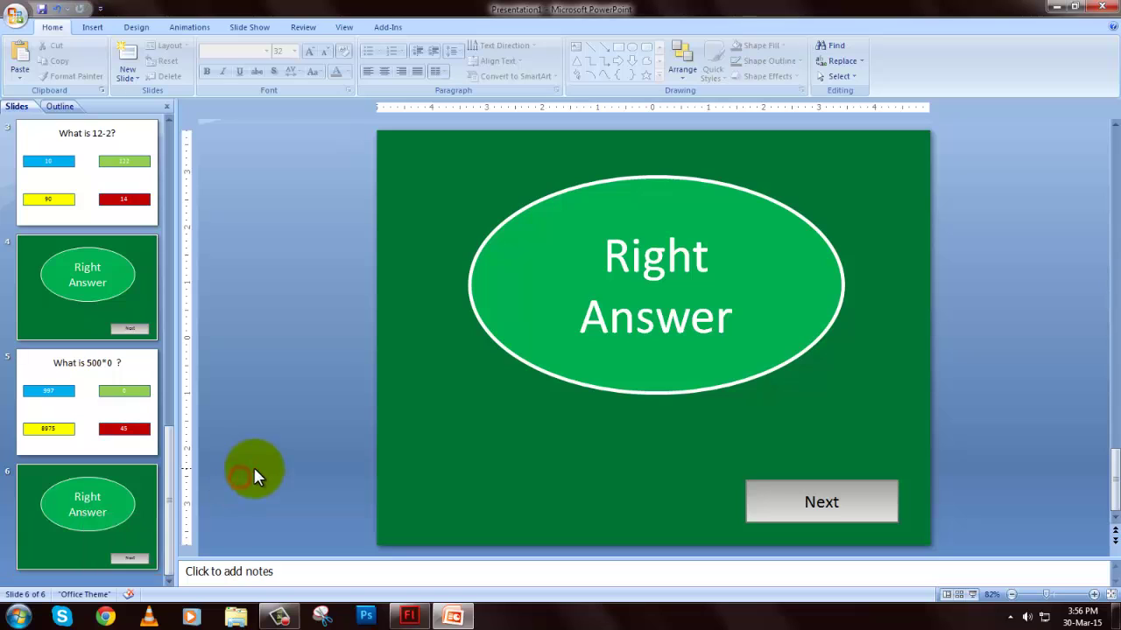
double_click(802, 506)
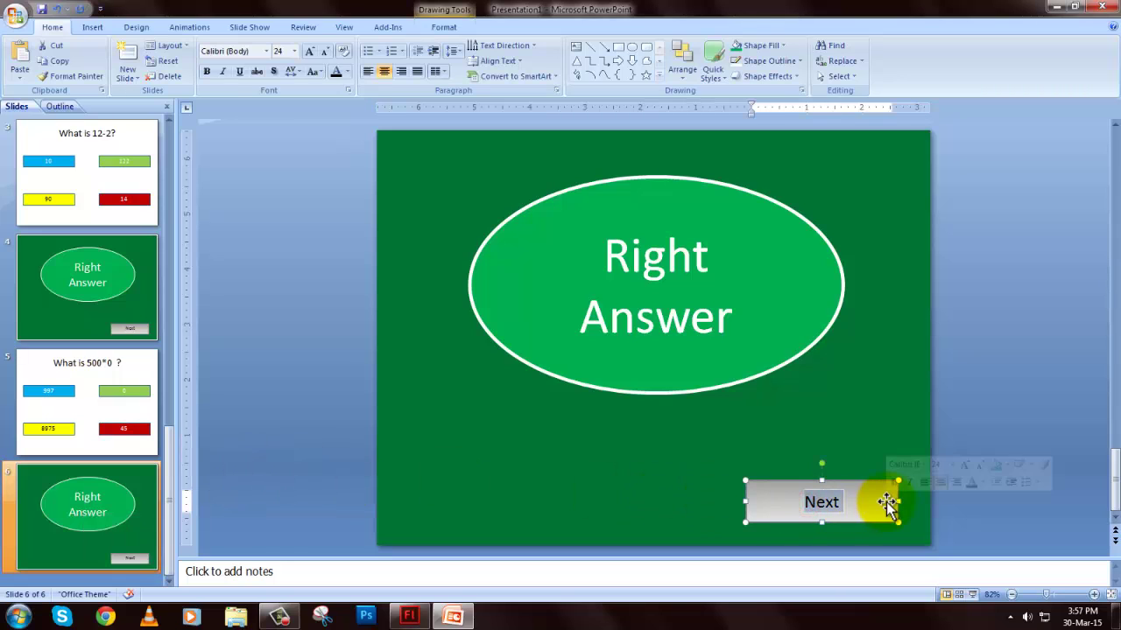
type("Exit")
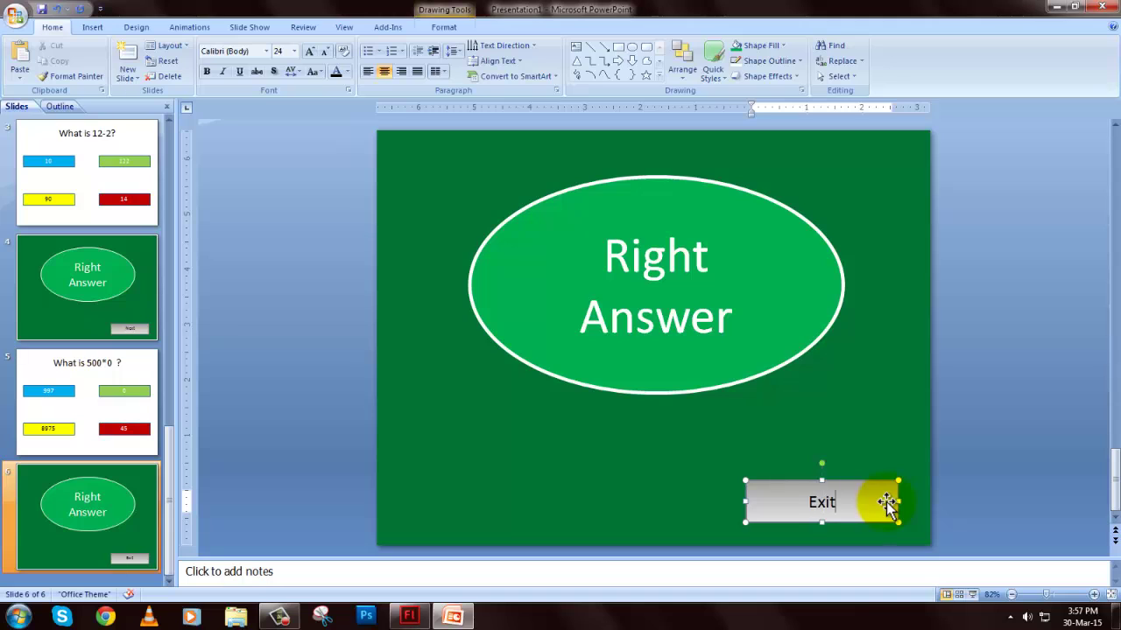
left_click(320, 403)
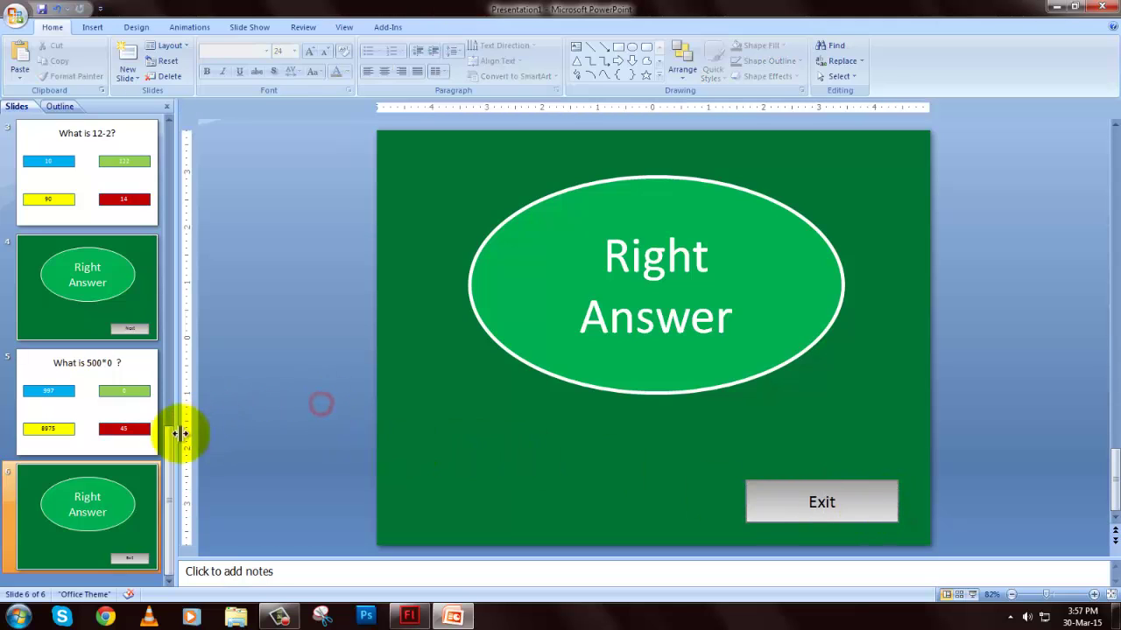
left_click(179, 138)
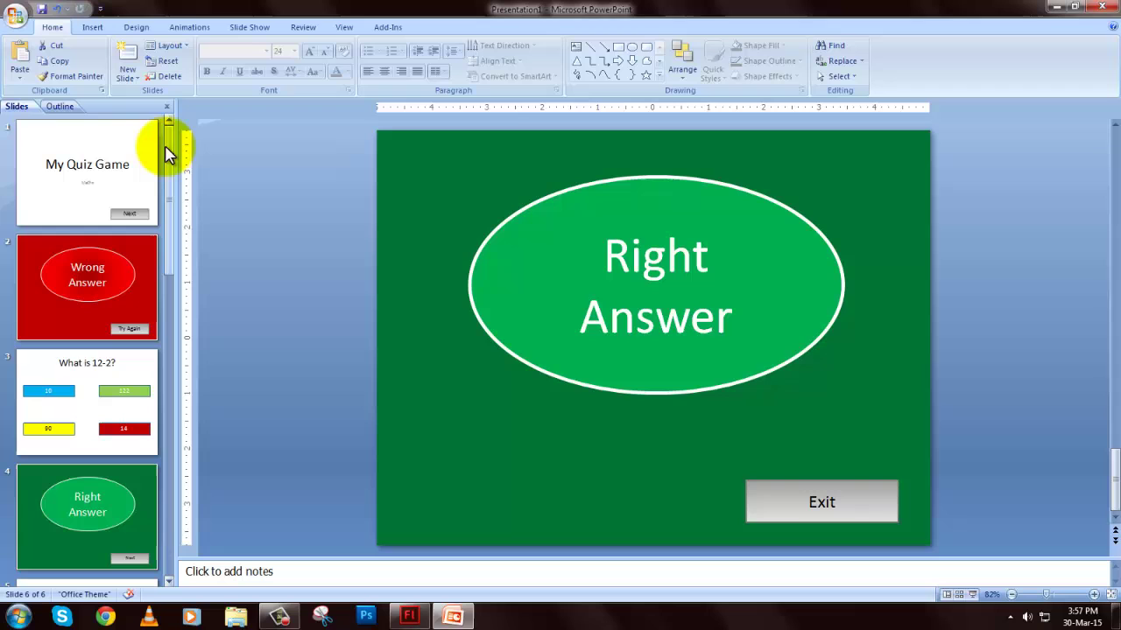
Give the title slide's Next button a hyperlink action to slide 3, 'What is 12-2?'.
left_click(113, 162)
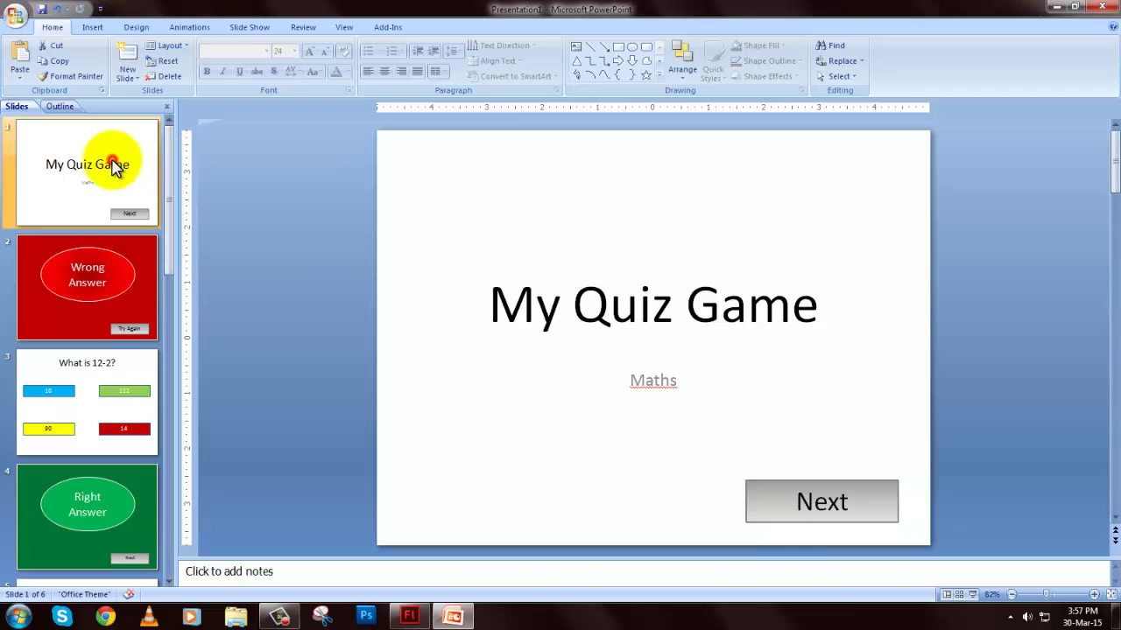
left_click(779, 512)
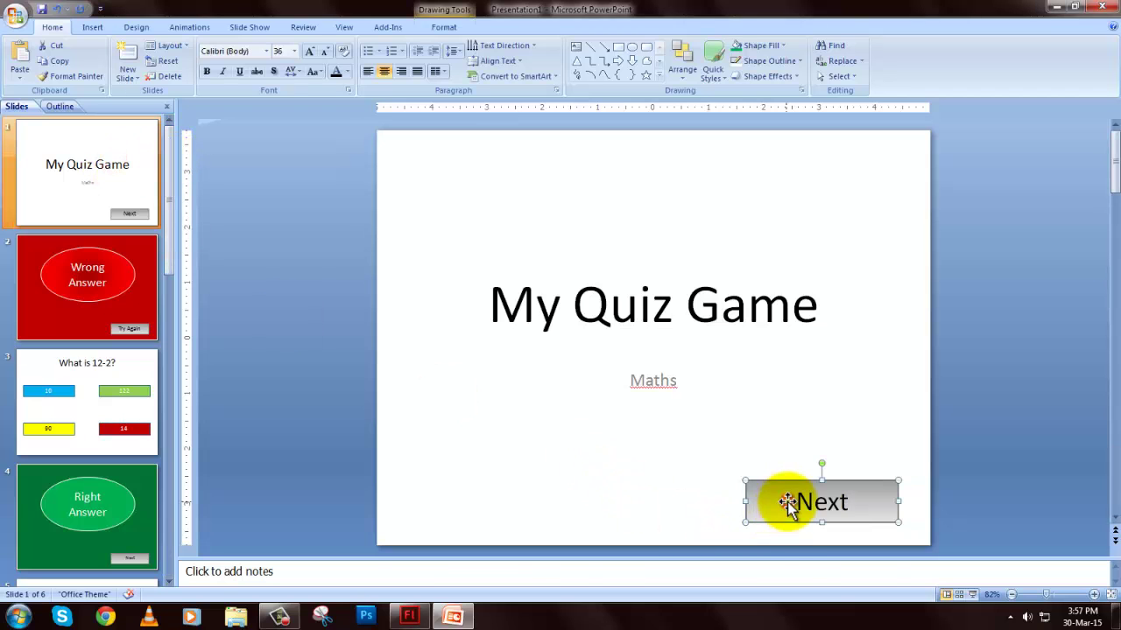
left_click(92, 29)
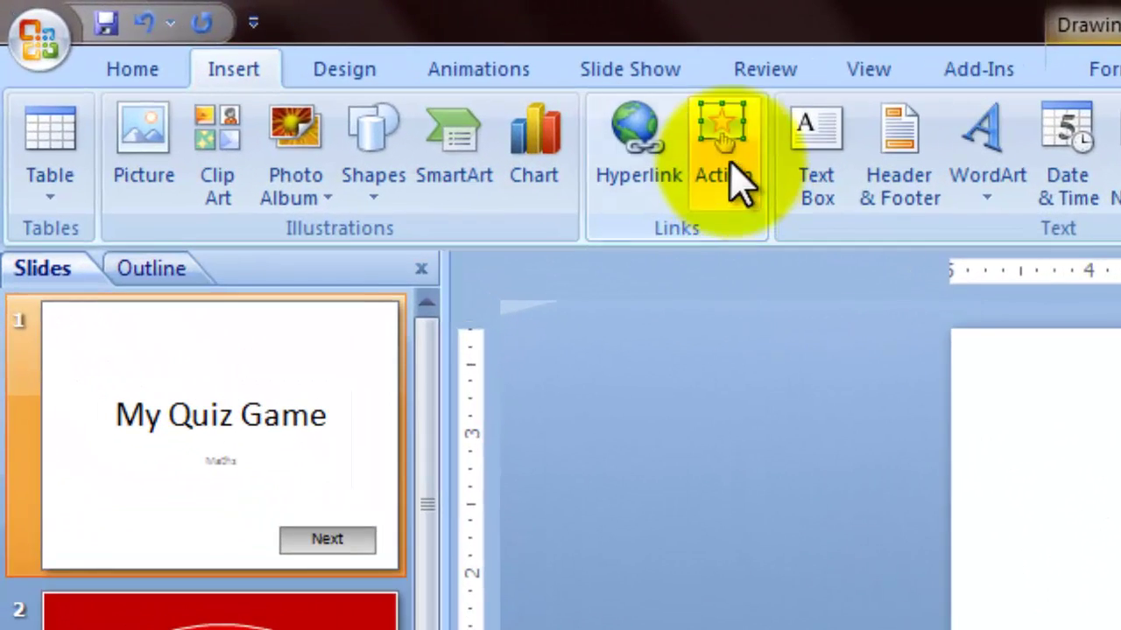
left_click(729, 166)
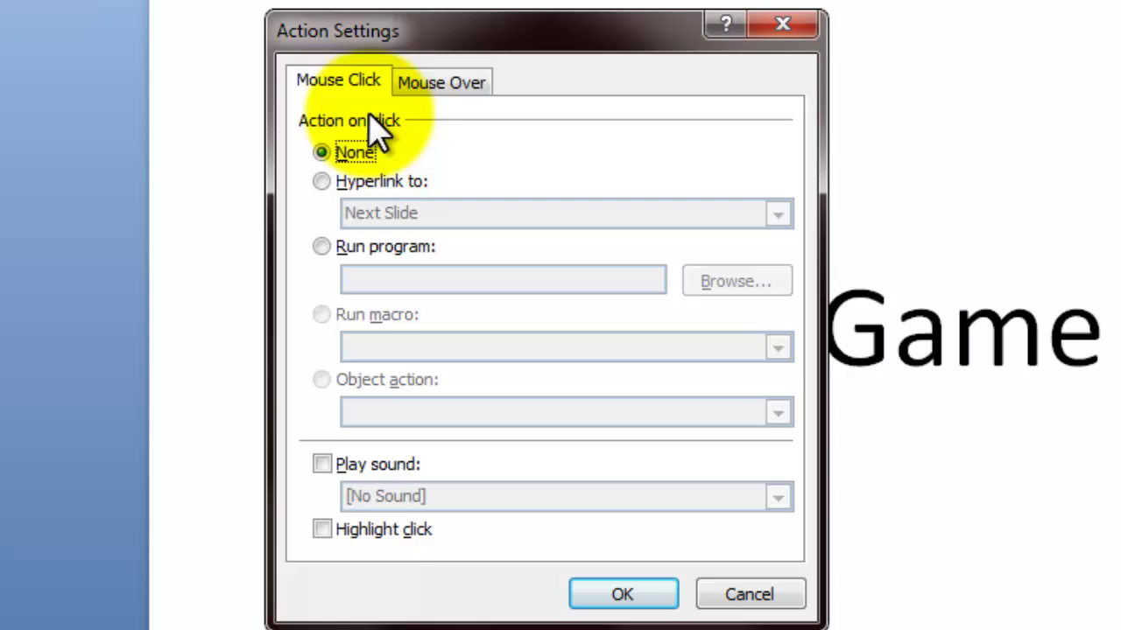
left_click(368, 77)
left_click(354, 181)
left_click(398, 213)
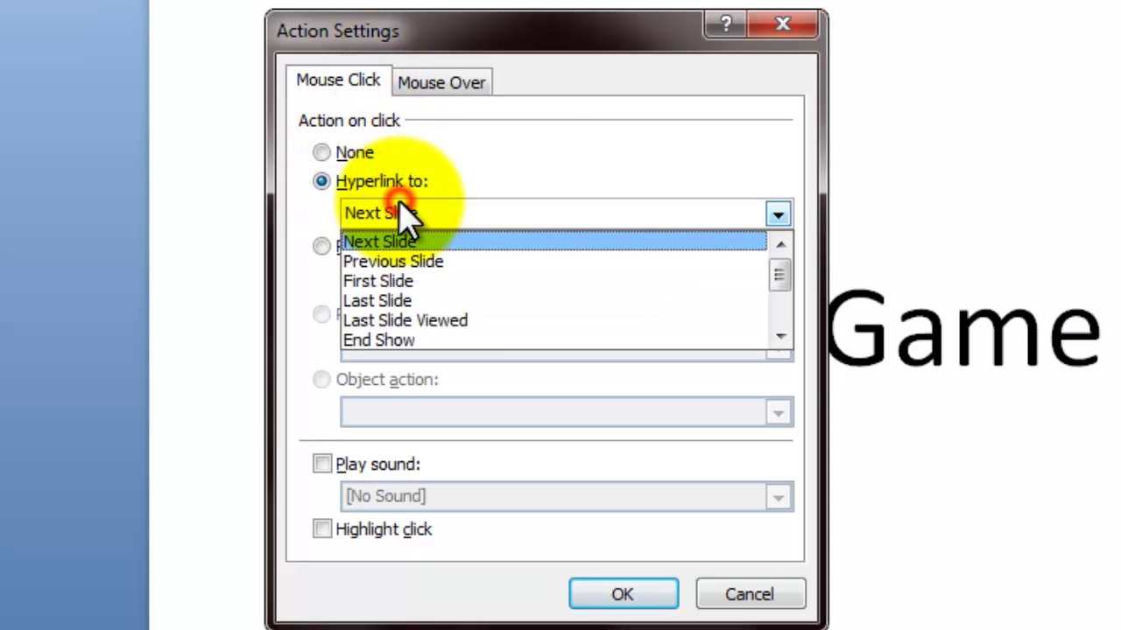
scroll(472, 302, "down", 1)
left_click(379, 339)
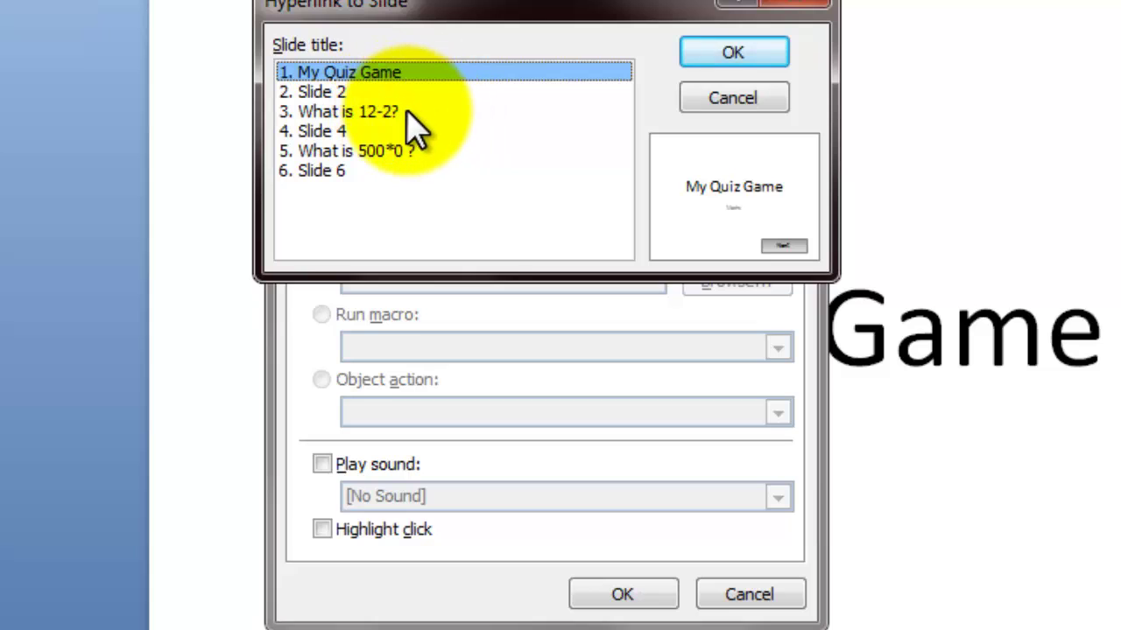
left_click(408, 111)
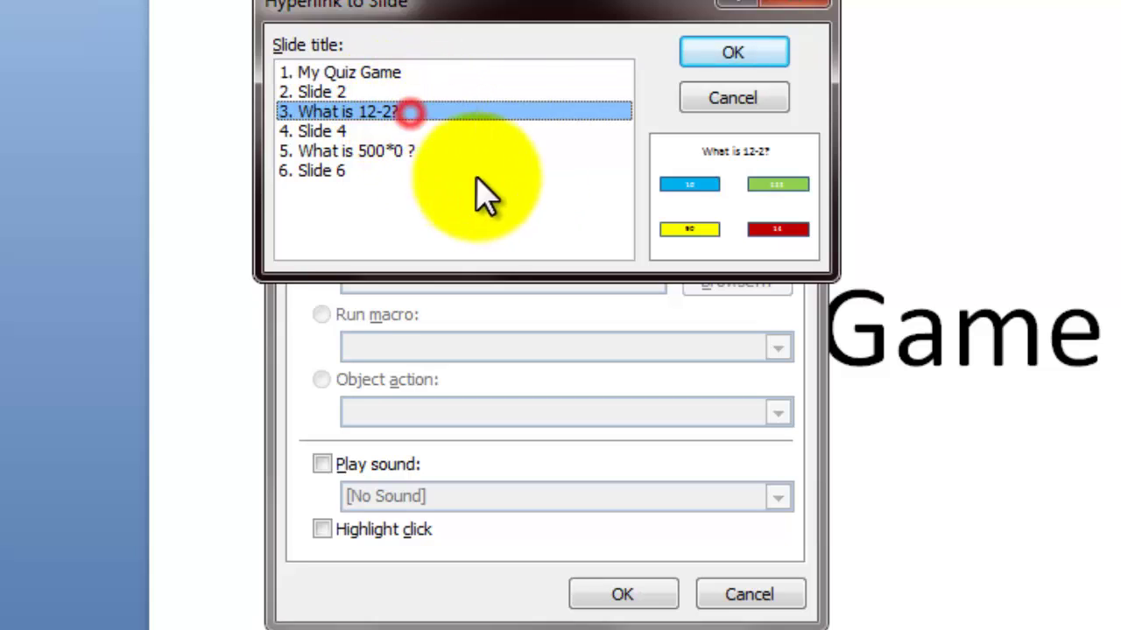
left_click(735, 54)
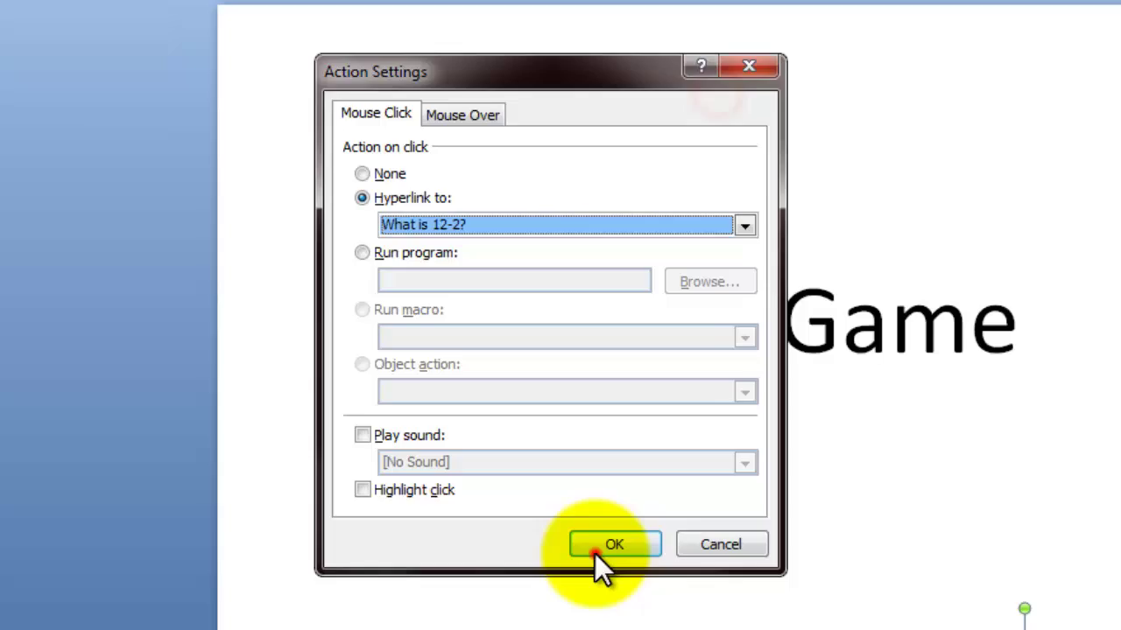
left_click(623, 594)
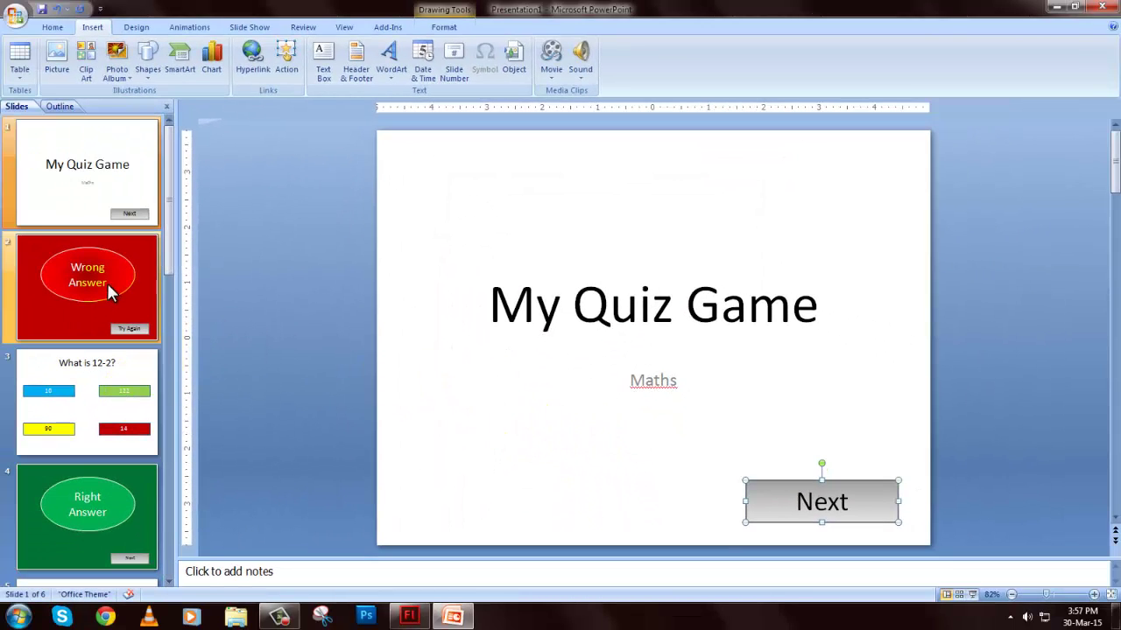
Set the Wrong Answer slide's Try Again button to hyperlink to the Previous Slide.
left_click(100, 315)
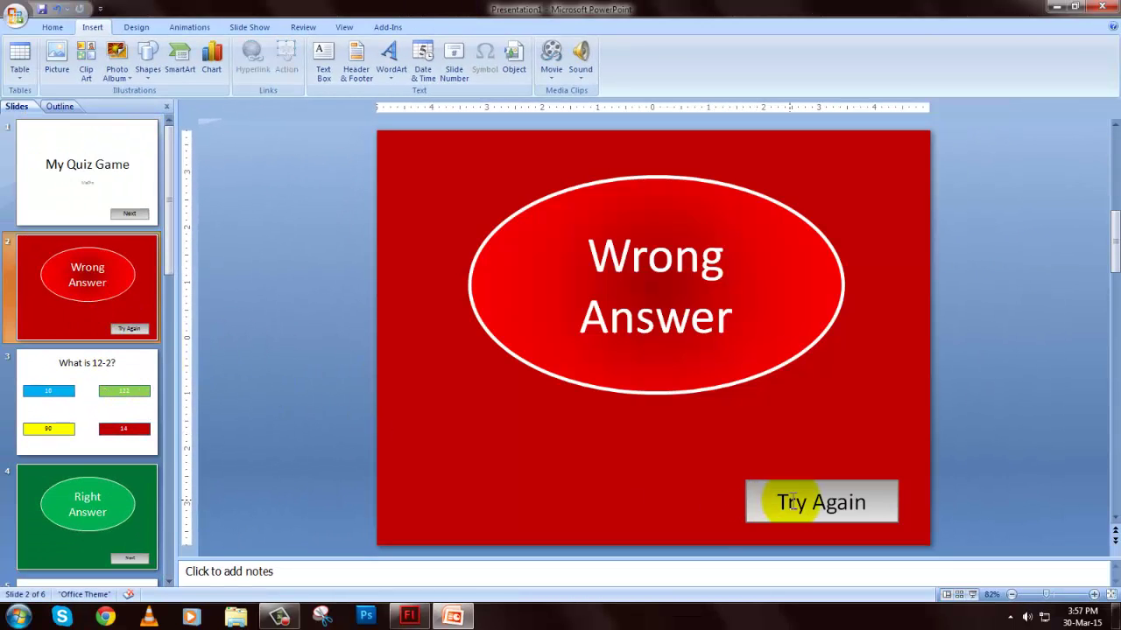
right_click(758, 495)
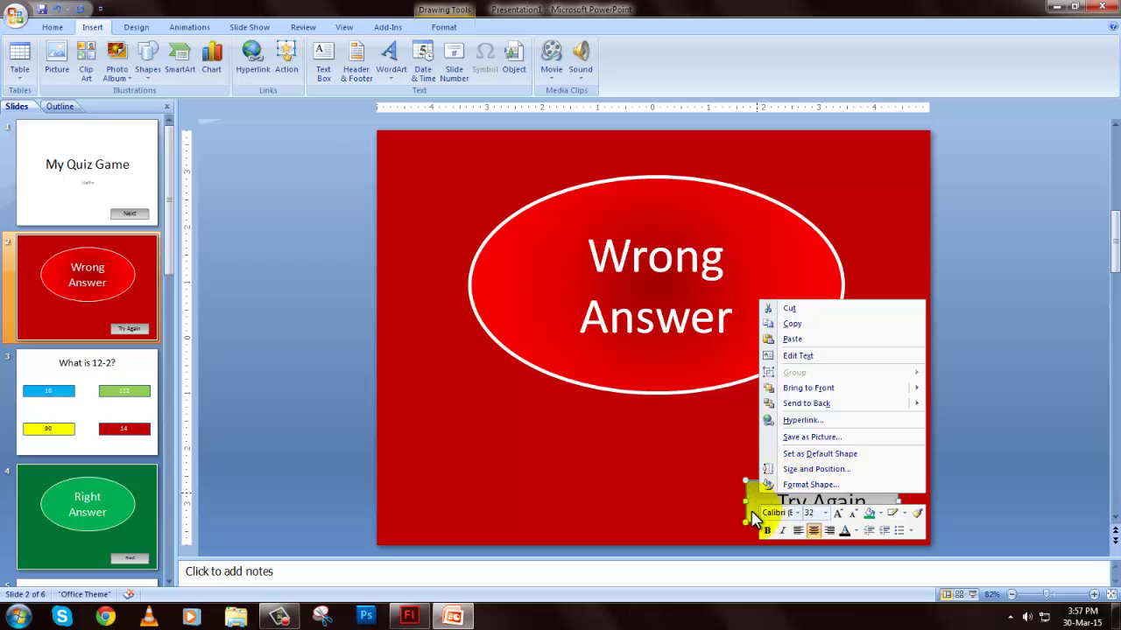
left_click(751, 511)
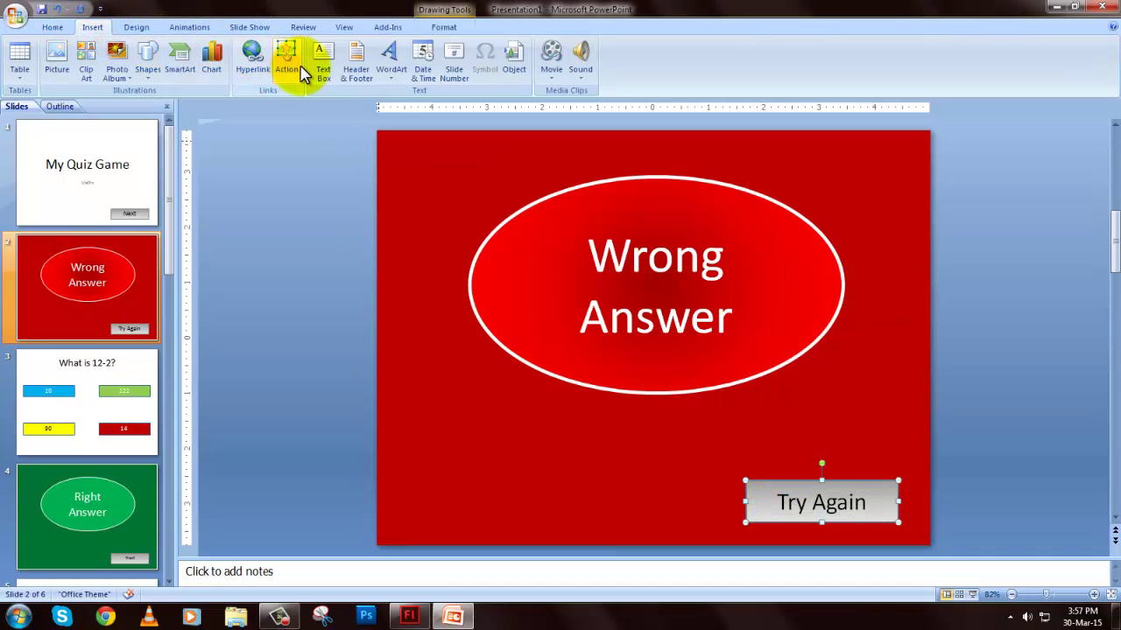
left_click(300, 72)
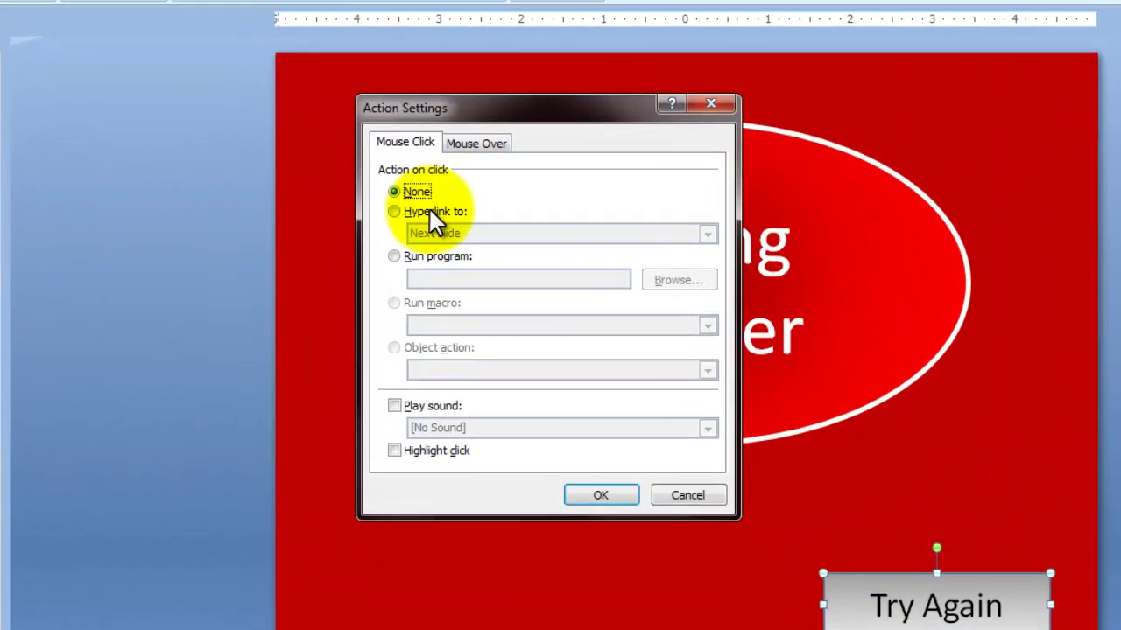
left_click(477, 238)
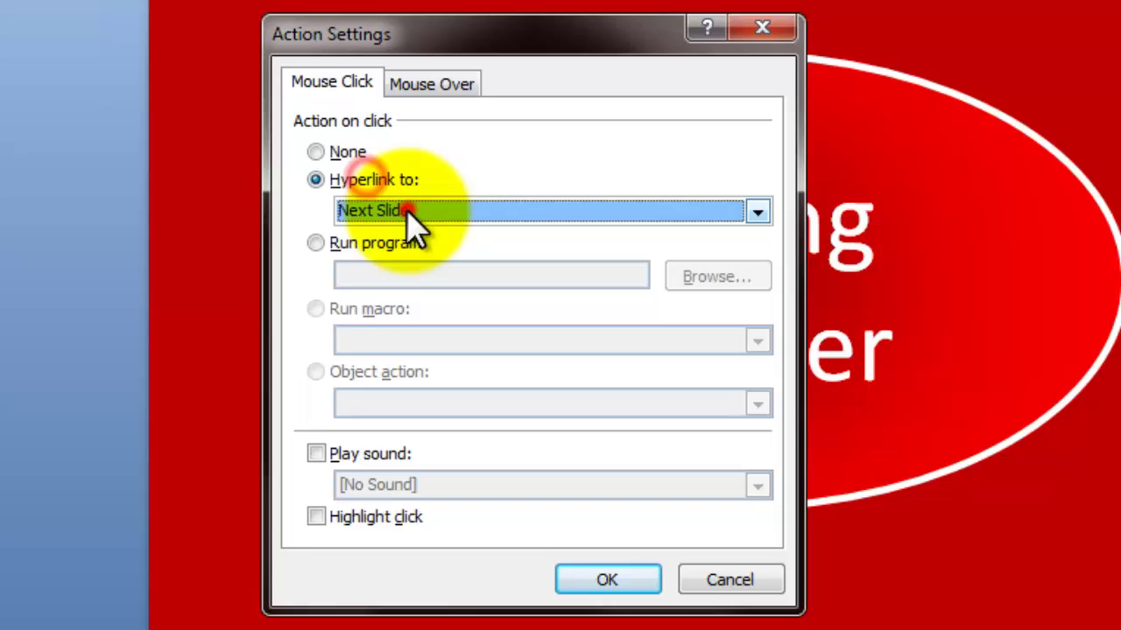
scroll(433, 332, "down", 2)
scroll(427, 302, "up", 2)
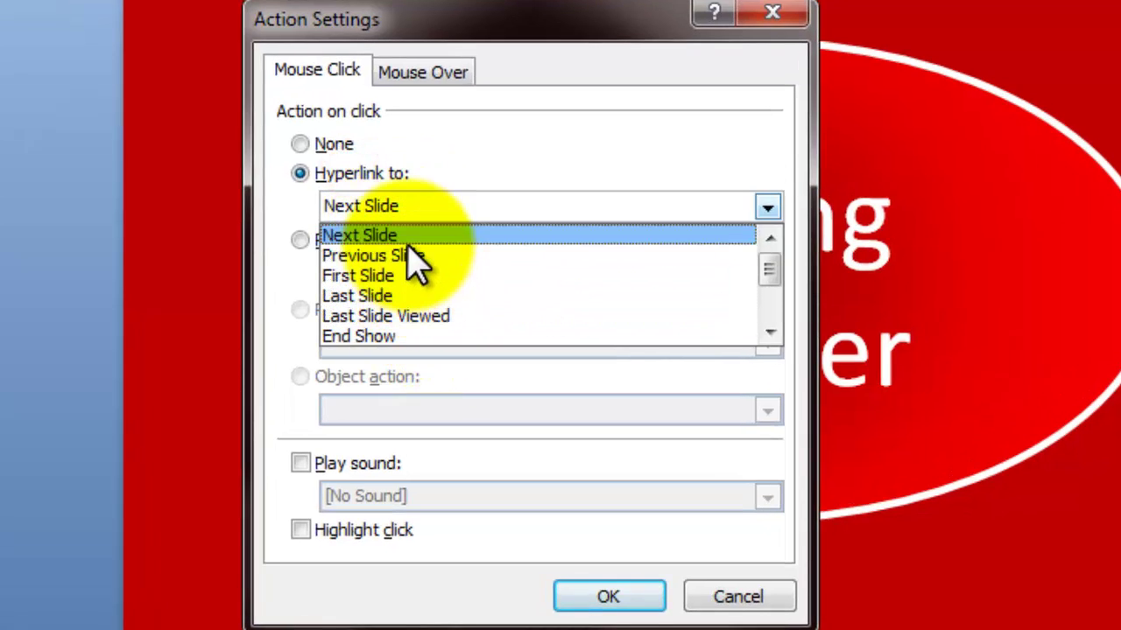
left_click(419, 255)
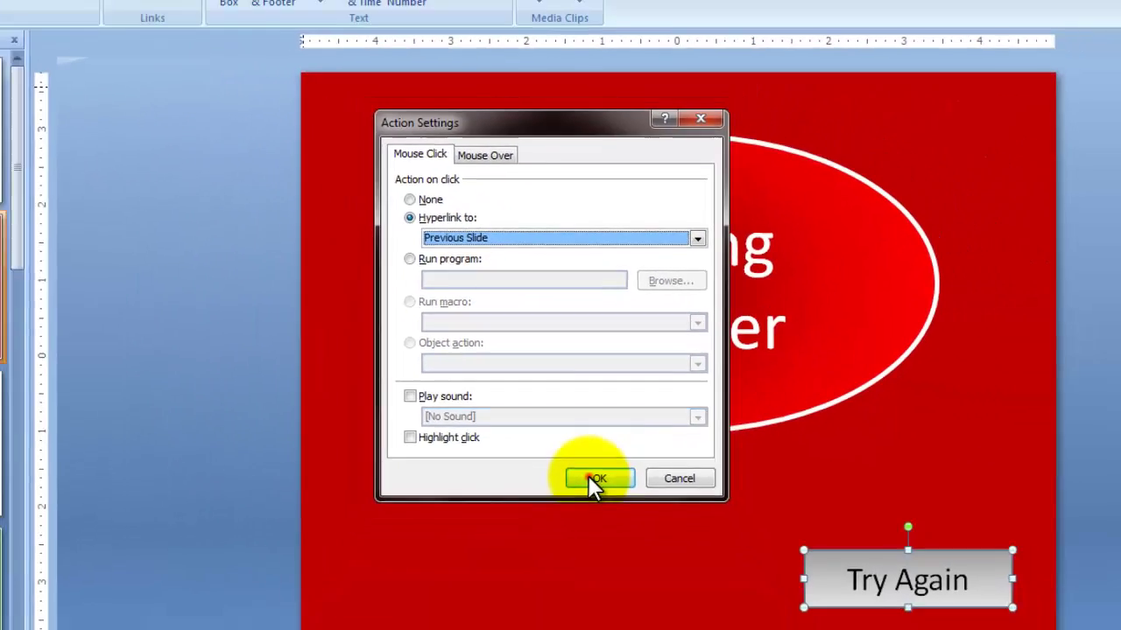
left_click(608, 596)
left_click(91, 163)
left_click(78, 285)
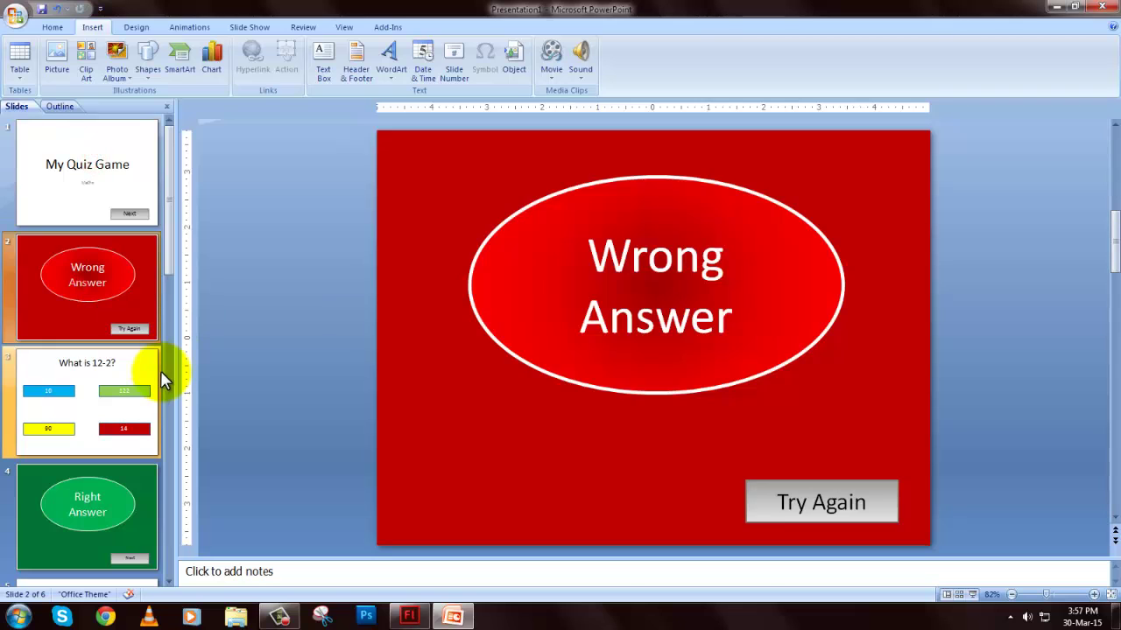
Make the blue 10 answer box hyperlink to the Next Slide.
left_click(118, 385)
left_click_drag(350, 239, 647, 331)
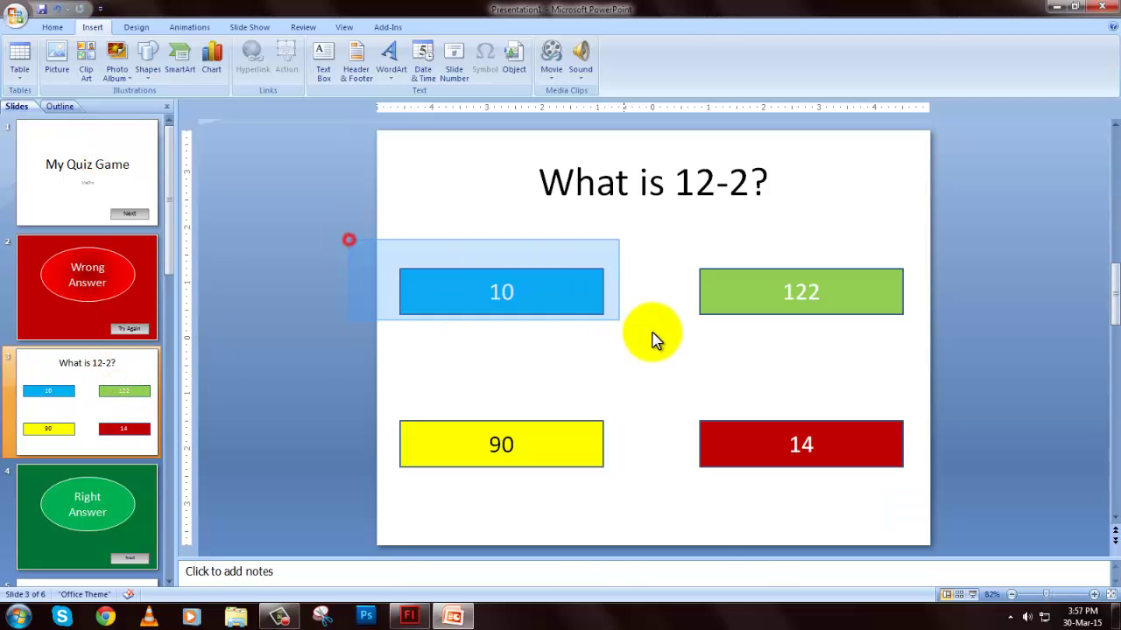
right_click(557, 298)
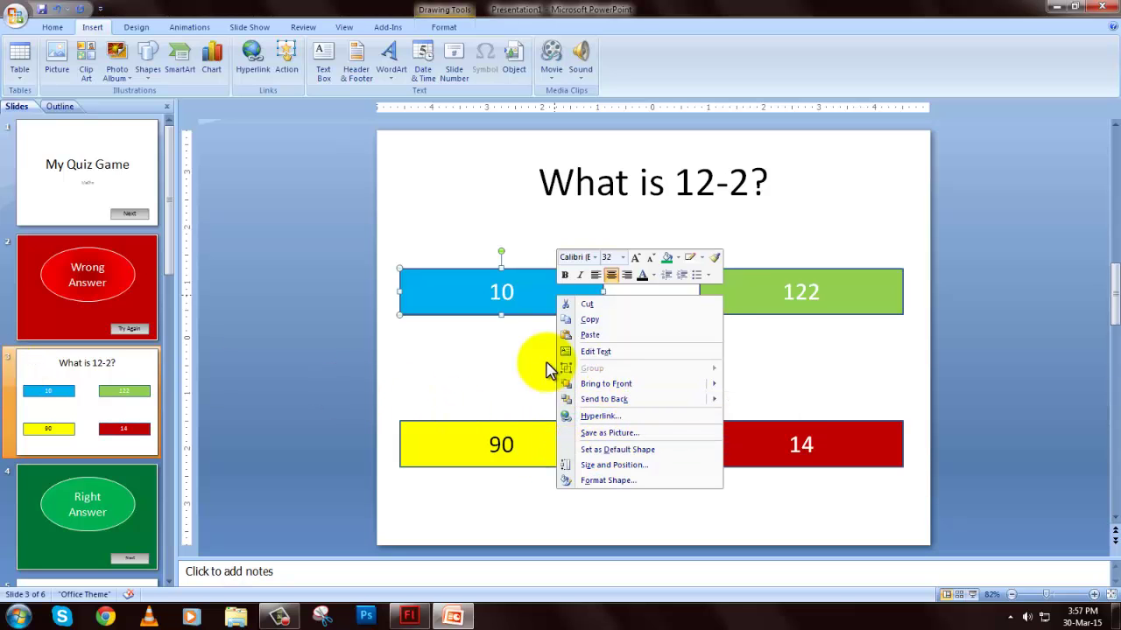
left_click(529, 293)
left_click(289, 79)
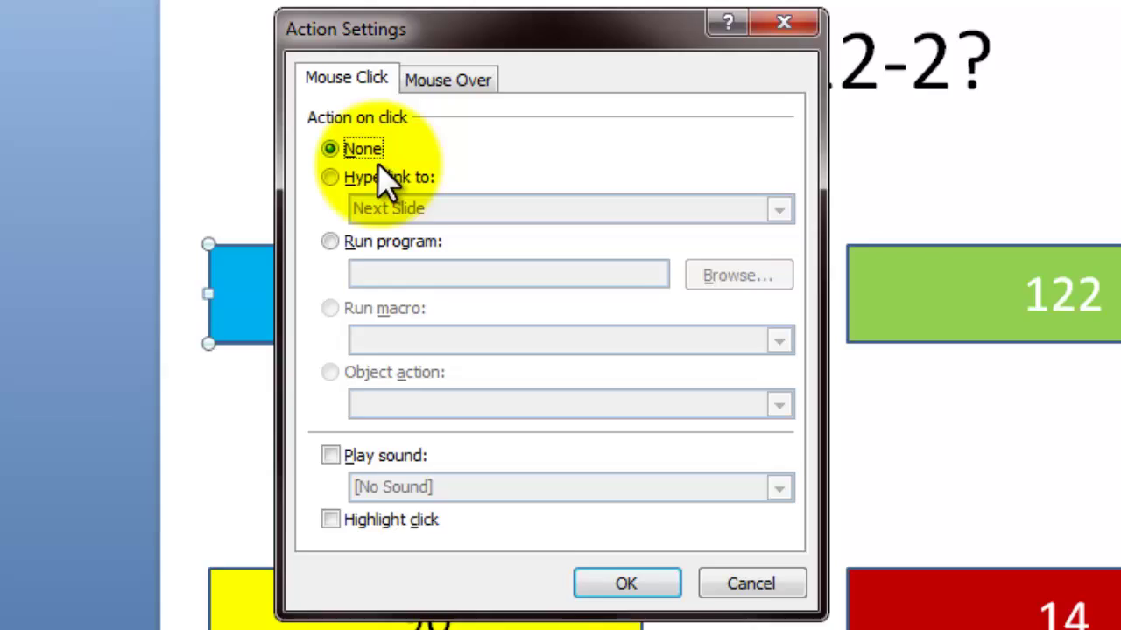
left_click(462, 237)
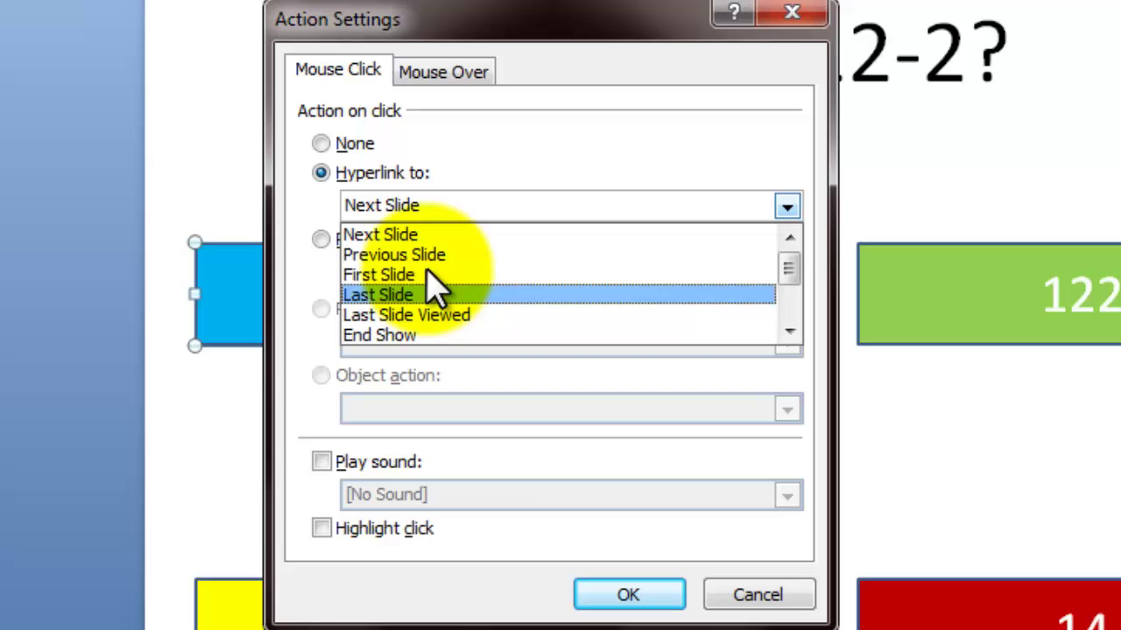
left_click(425, 235)
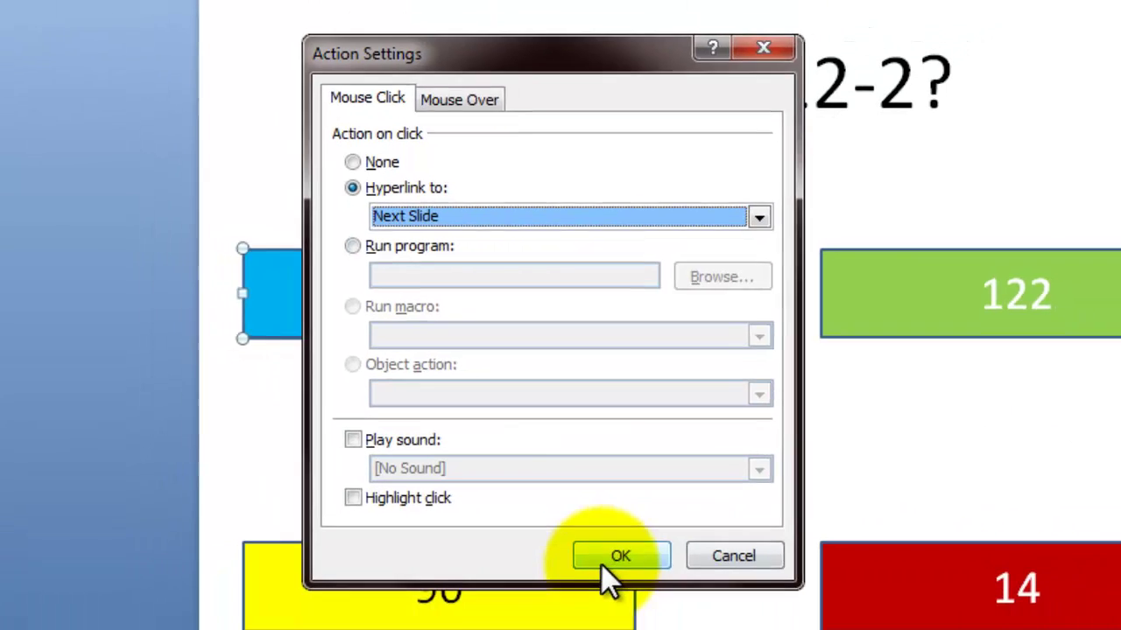
left_click(617, 595)
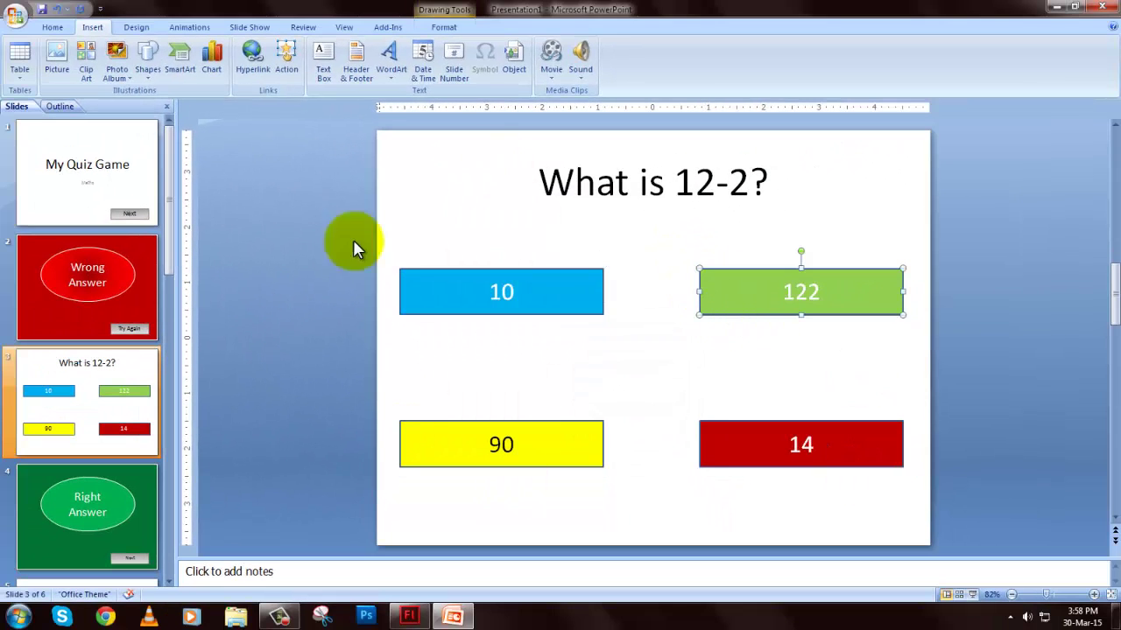
Link the wrong answers 122 and 90 to the Previous Slide.
left_click(286, 61)
left_click(457, 236)
left_click(526, 251)
left_click(526, 274)
left_click(595, 429)
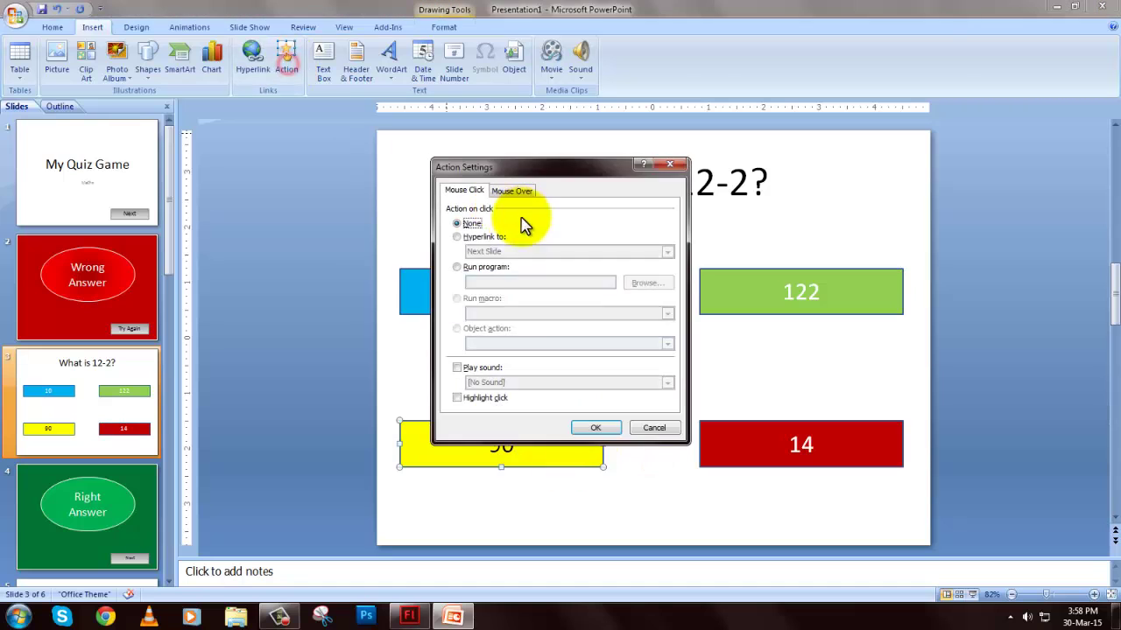
left_click(457, 236)
left_click(667, 251)
left_click(513, 283)
left_click(595, 428)
left_click(567, 291)
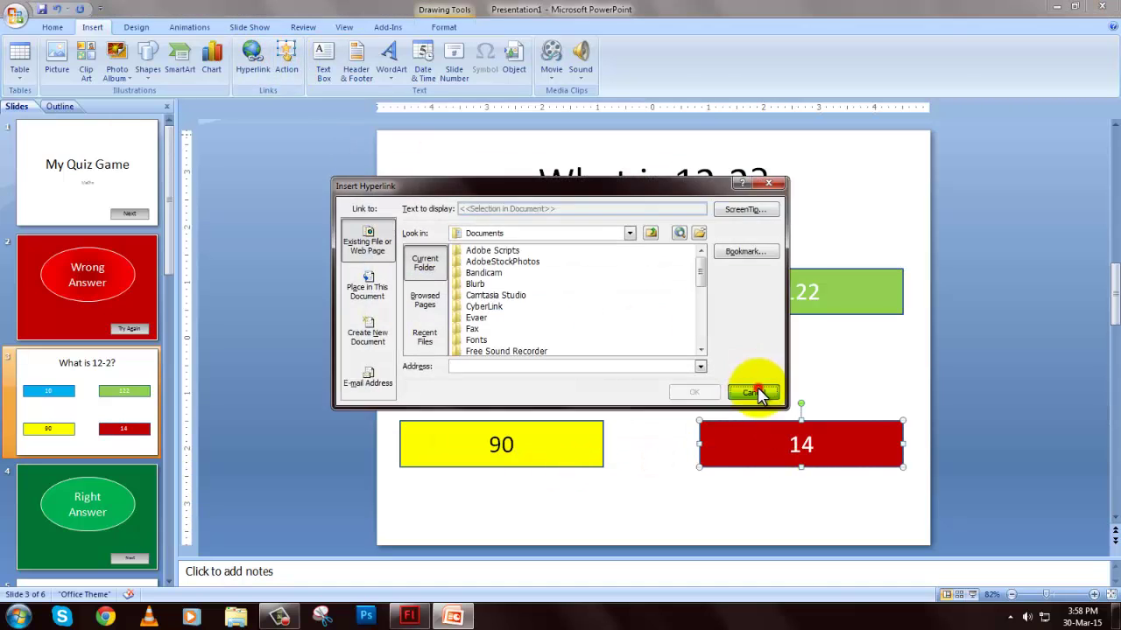
Link the wrong answer 14 to the Previous Slide as well.
left_click(286, 62)
left_click(457, 237)
left_click(667, 252)
left_click(503, 274)
left_click(595, 427)
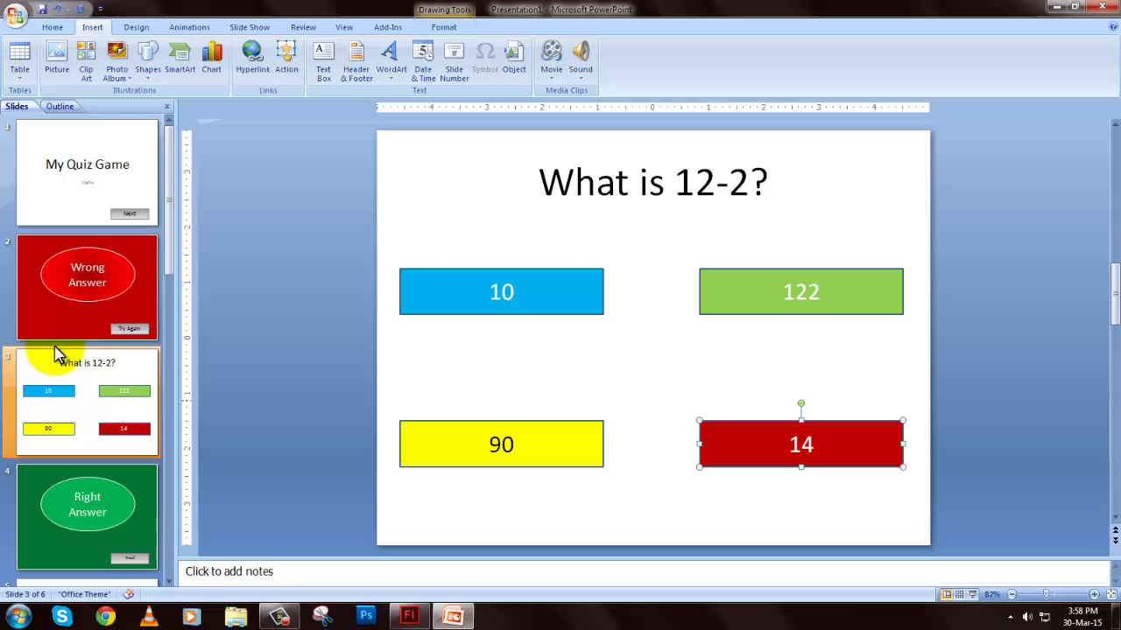
left_click(75, 359)
scroll(98, 403, "down", 1)
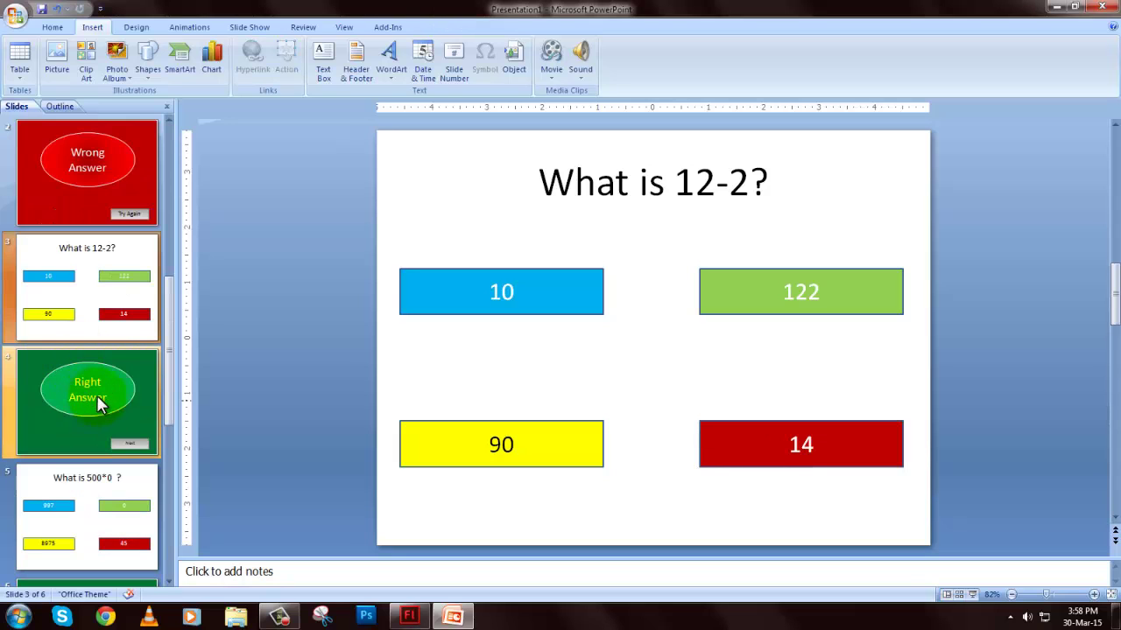
Make the Right Answer slide's Next button hyperlink to the Next Slide.
left_click(105, 419)
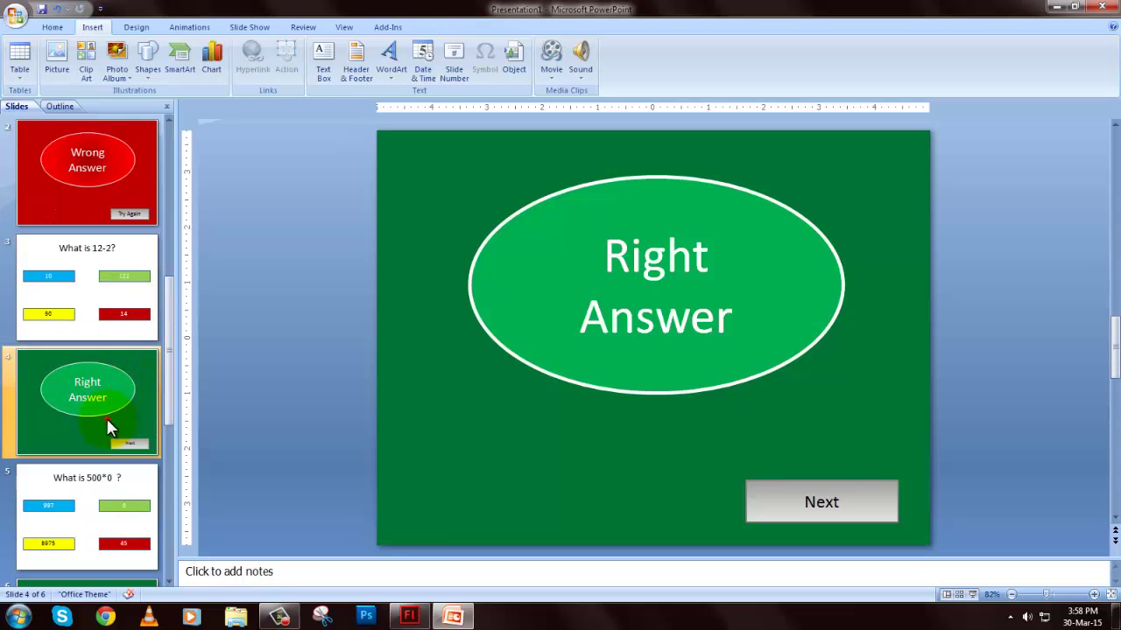
left_click(785, 504)
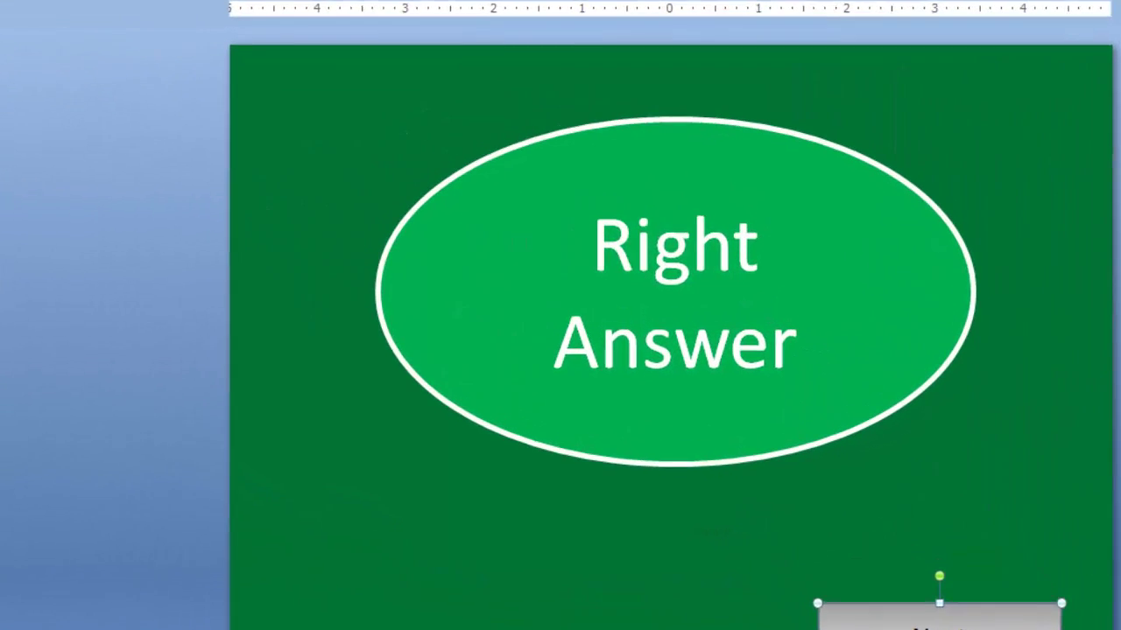
left_click(286, 59)
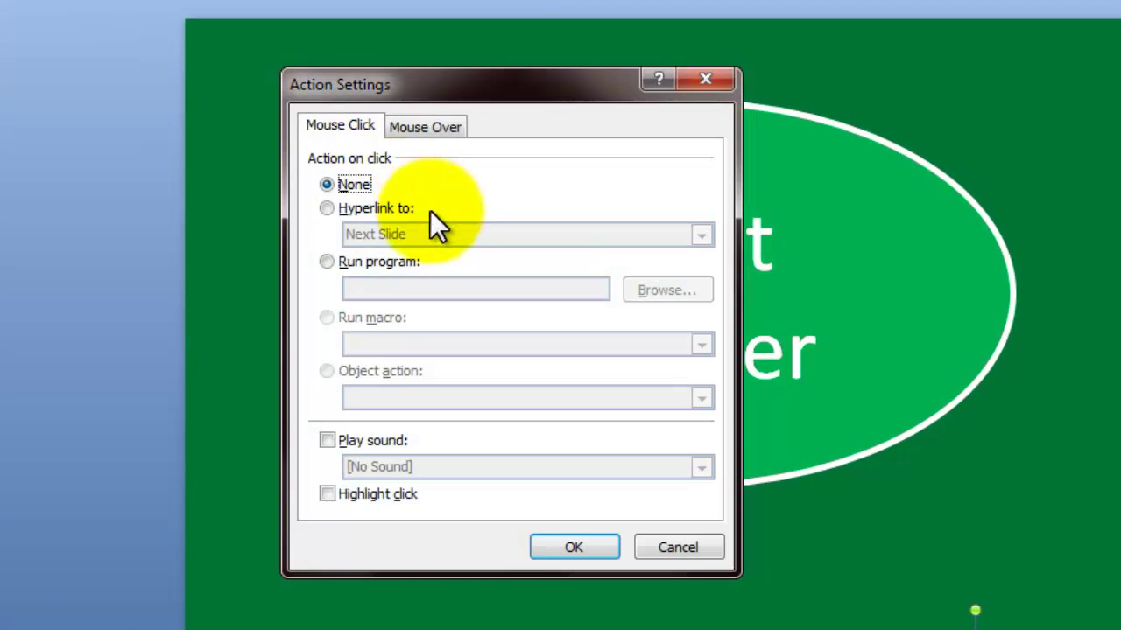
left_click(375, 210)
left_click(389, 231)
left_click(575, 546)
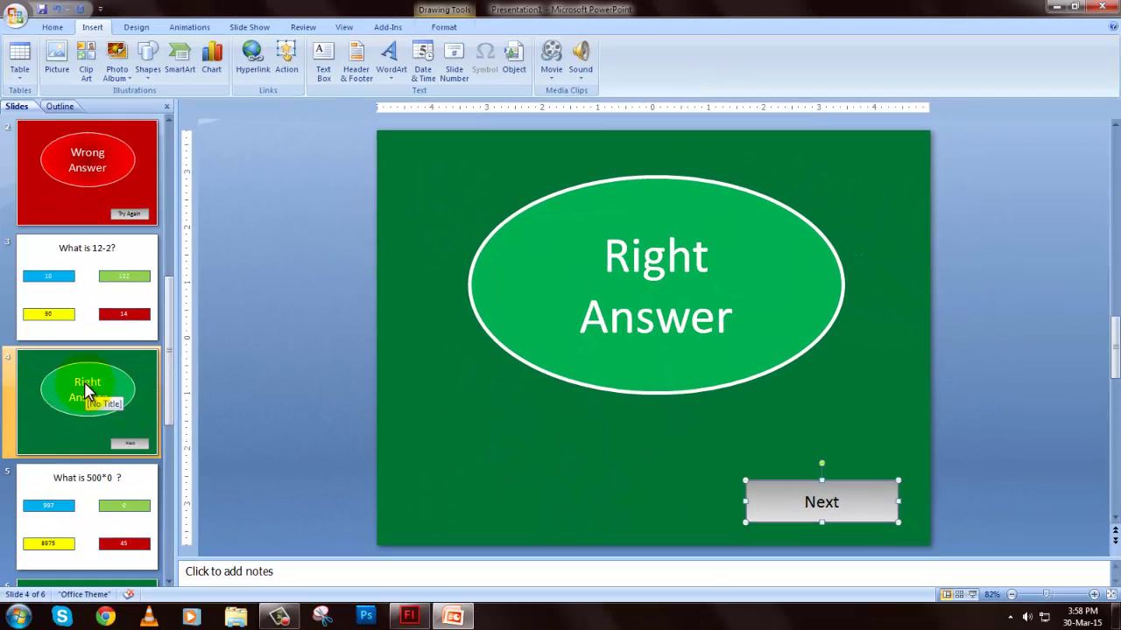
On the 'What is 500*0 ?' slide, start a slide hyperlink action for the 997 box.
scroll(87, 391, "down", 1)
left_click(57, 385)
left_click(512, 279)
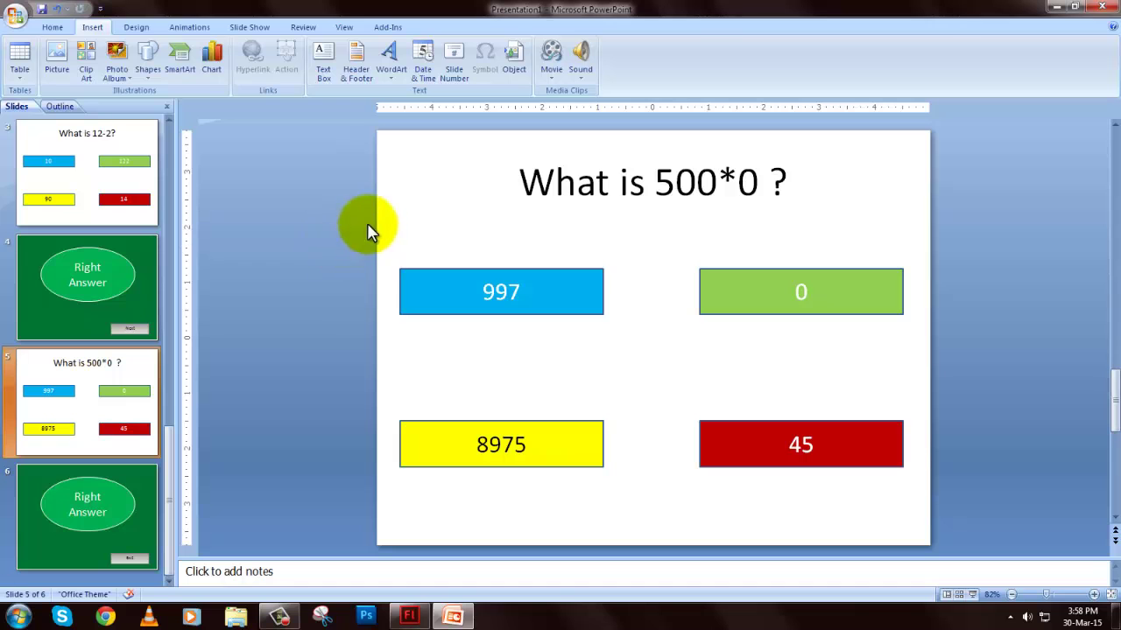
left_click_drag(368, 221, 663, 395)
left_click(286, 61)
left_click(456, 237)
left_click(667, 251)
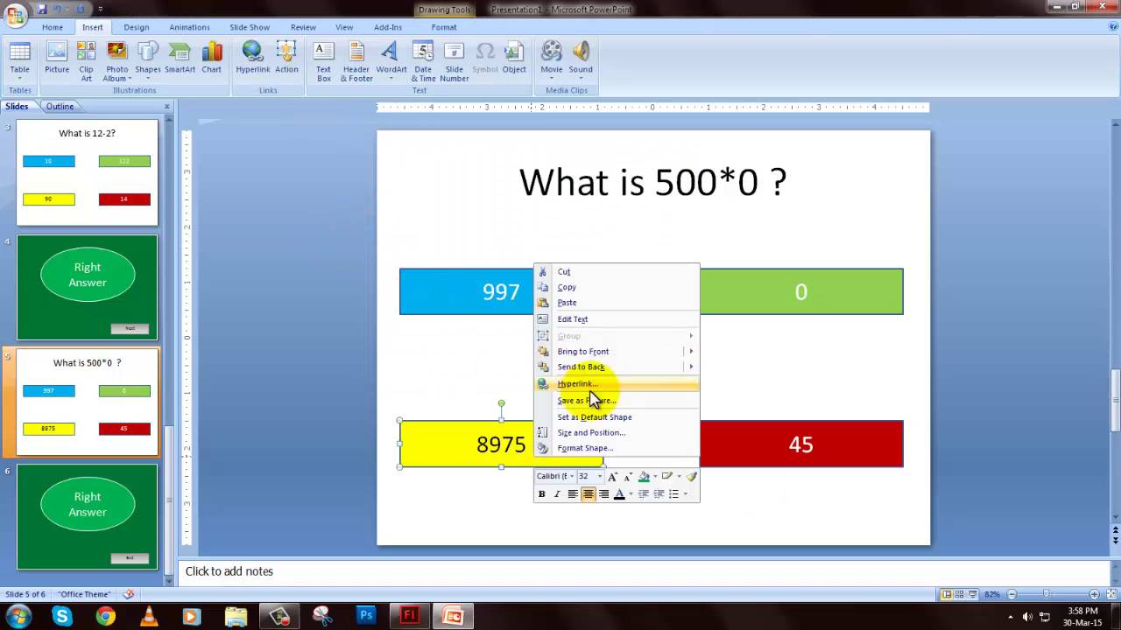
Set the last slide's Exit button to hyperlink to End Show.
left_click(92, 512)
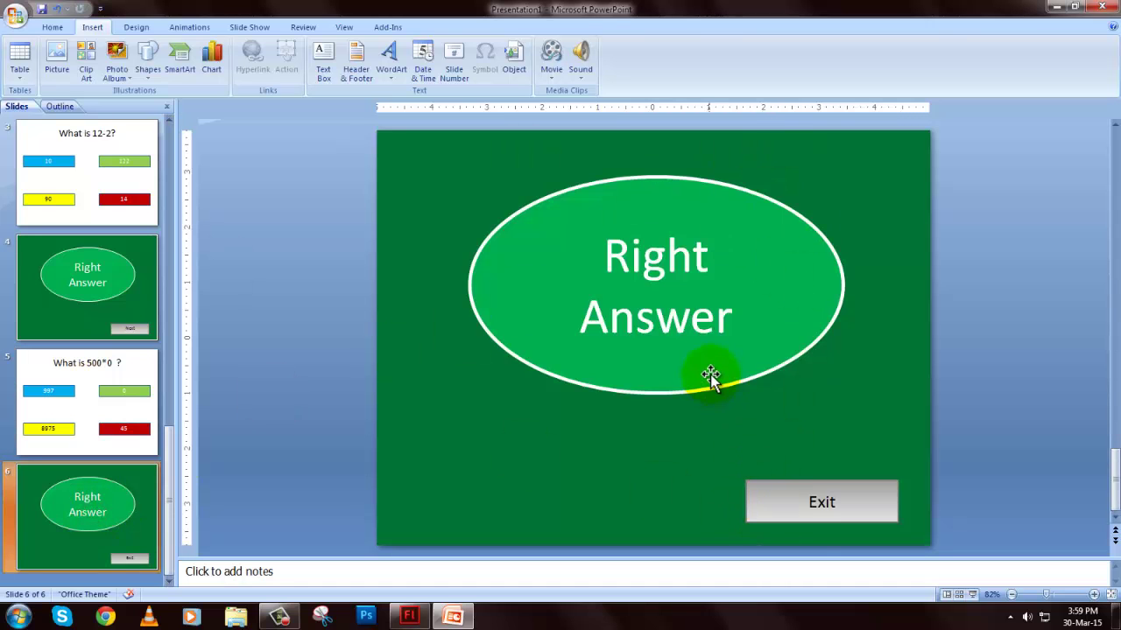
left_click(780, 514)
left_click(286, 61)
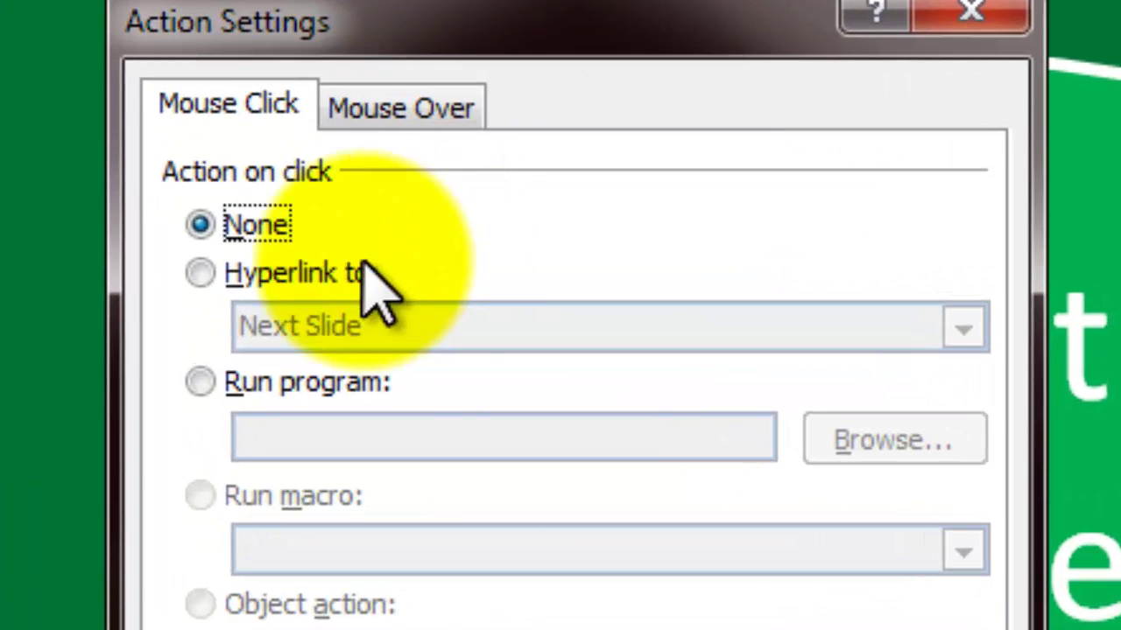
left_click(376, 280)
left_click(405, 331)
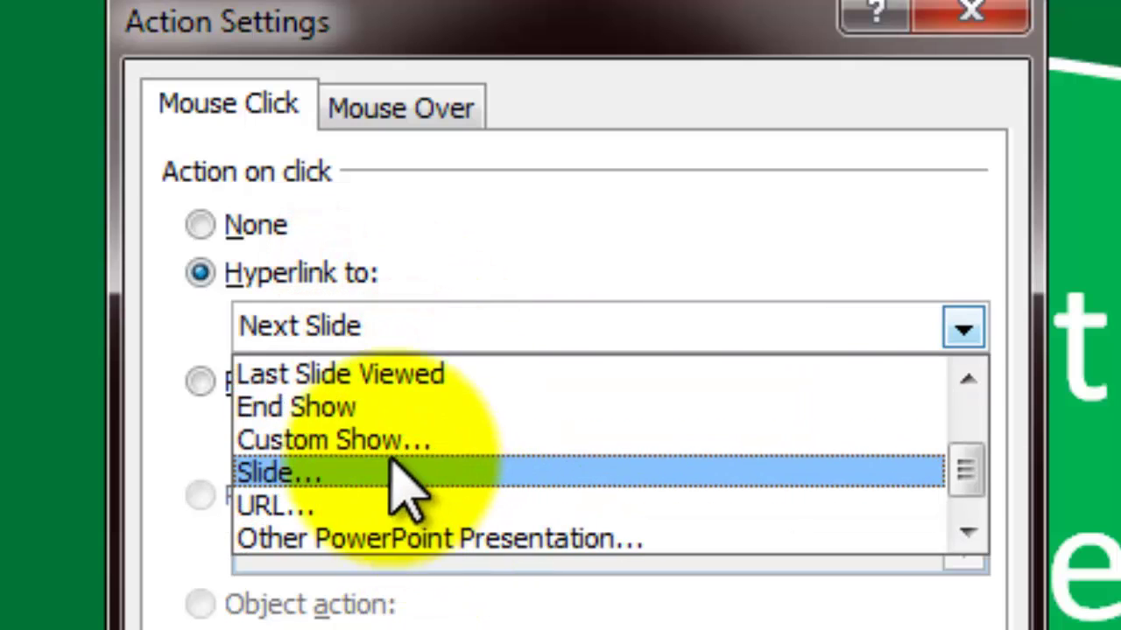
left_click(373, 417)
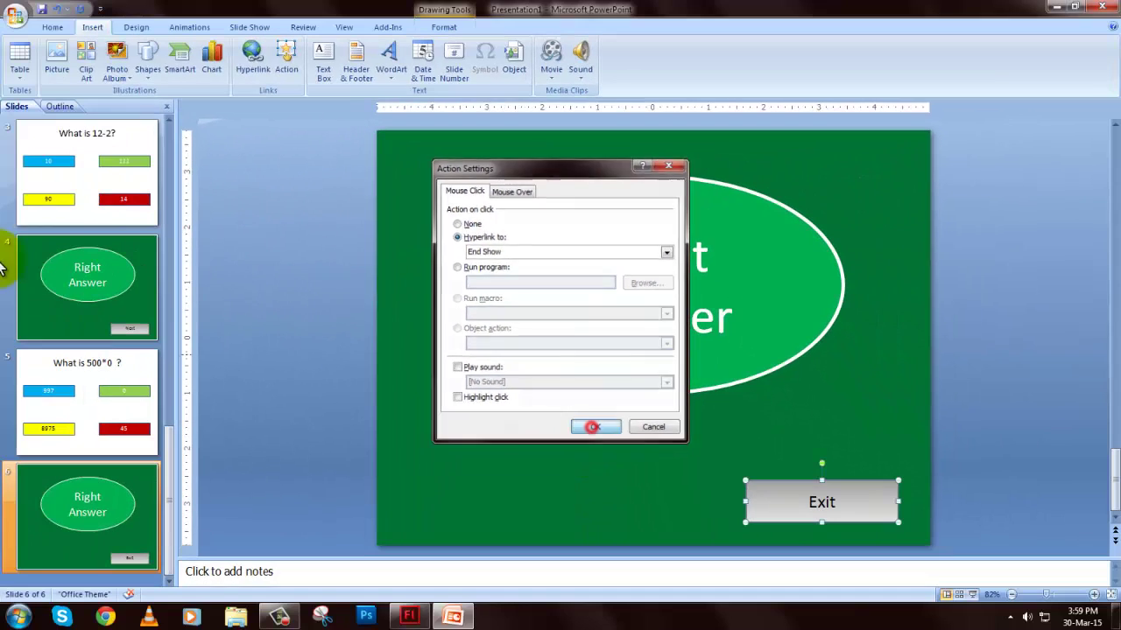
left_click(588, 425)
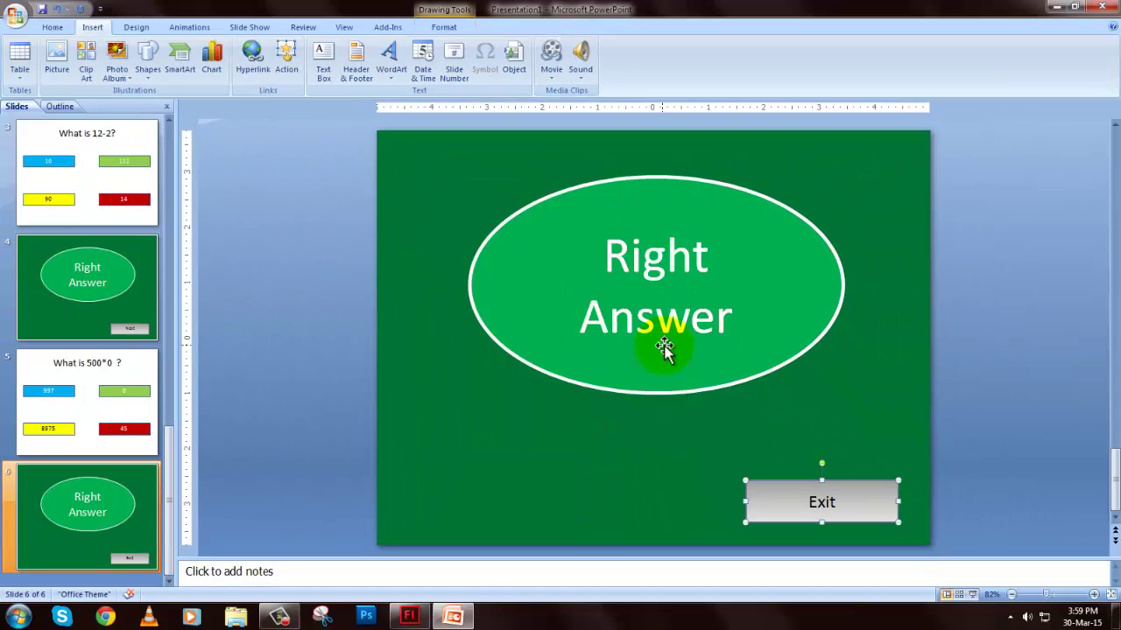
Clear the Exit selection, browse the slide list, and reopen the My Quiz Game title slide.
left_click(245, 429)
scroll(82, 357, "up", 3)
scroll(254, 236, "down", 3)
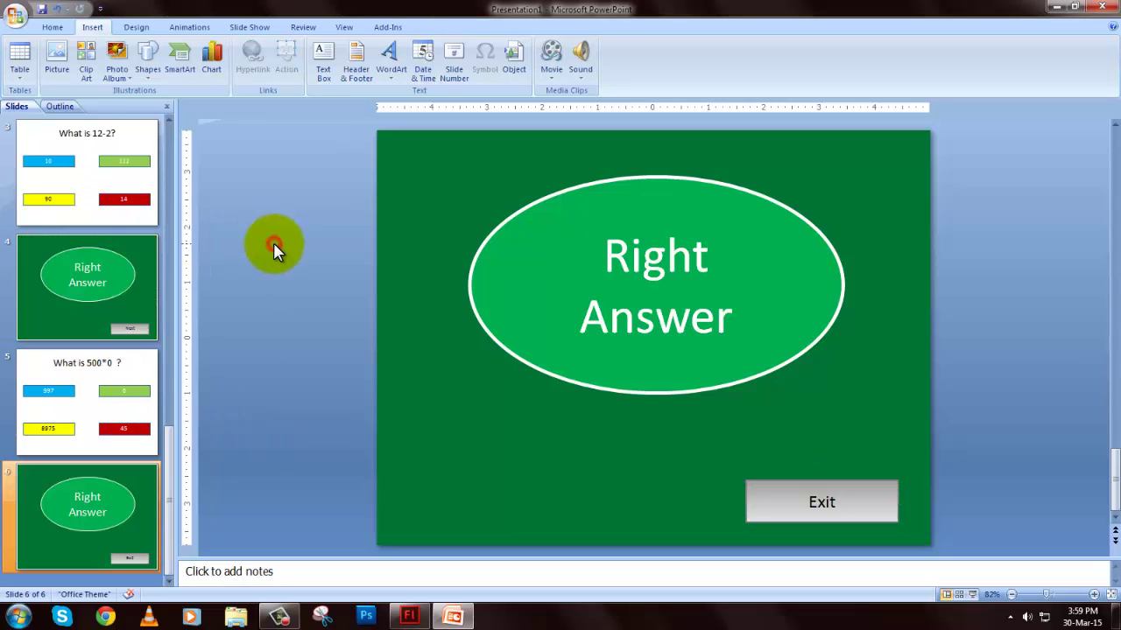
left_click(134, 347)
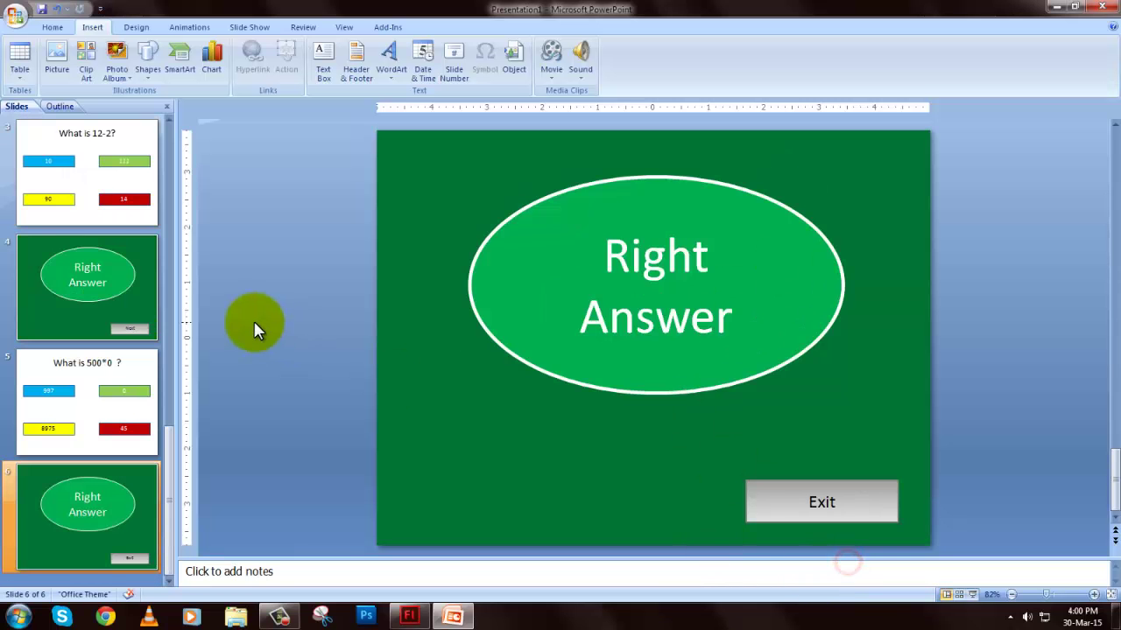
scroll(66, 283, "up", 4)
left_click(85, 172)
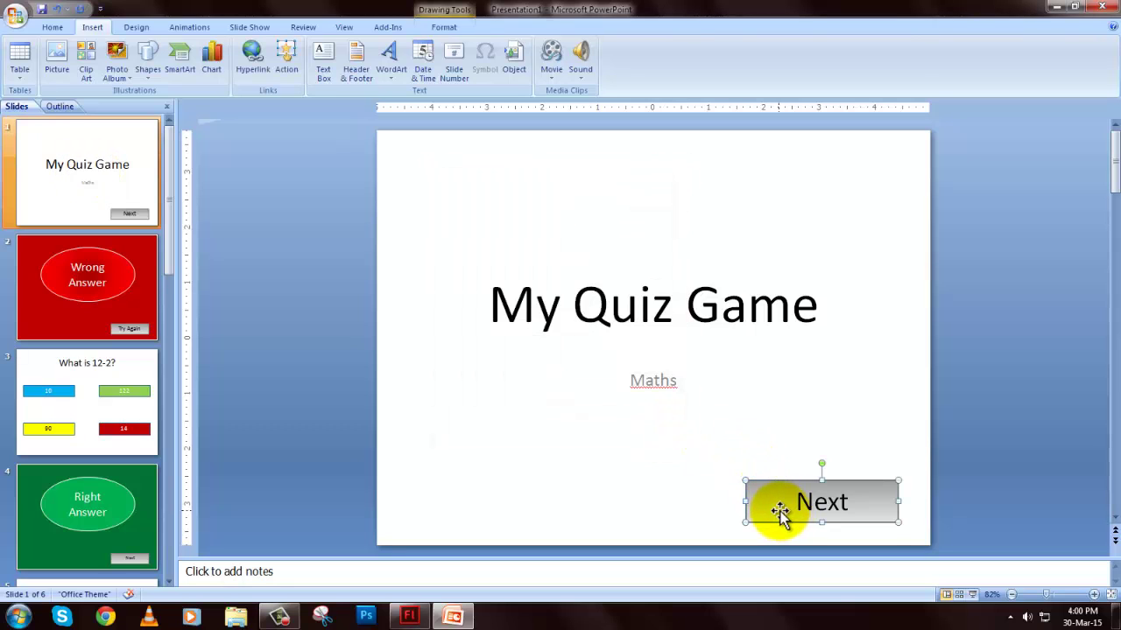
Turn on Play sound for the Next button, trying Wind before settling on Chime.
left_click(287, 70)
left_click(281, 412)
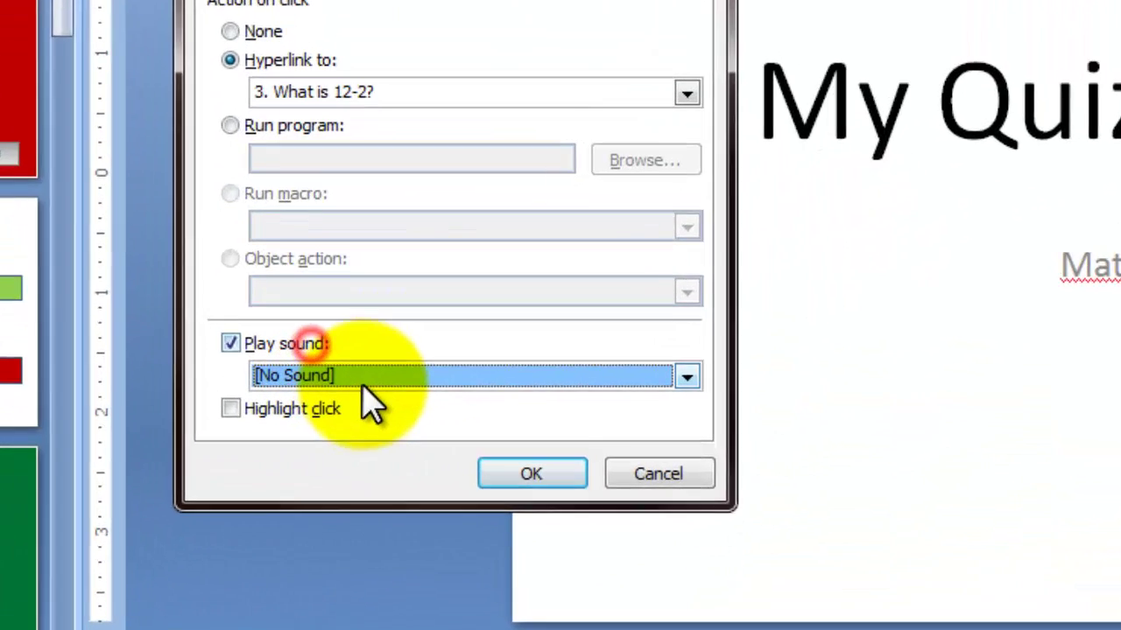
left_click(367, 376)
scroll(391, 447, "down", 2)
scroll(385, 455, "down", 1)
scroll(350, 490, "down", 2)
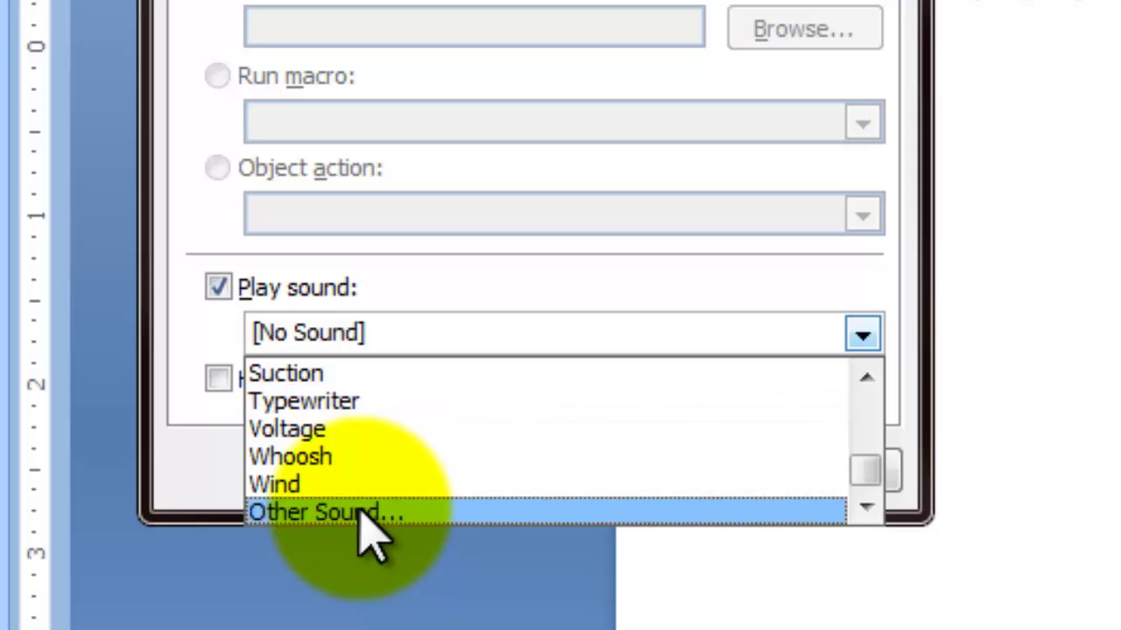
left_click(308, 484)
left_click(320, 340)
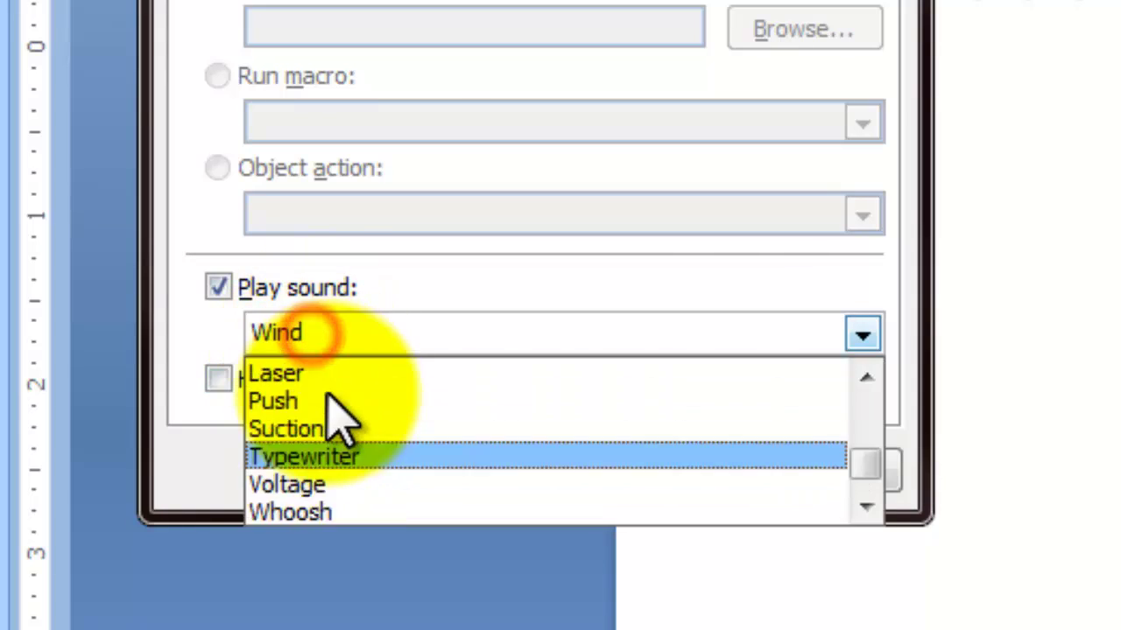
scroll(329, 418, "up", 4)
scroll(334, 438, "up", 2)
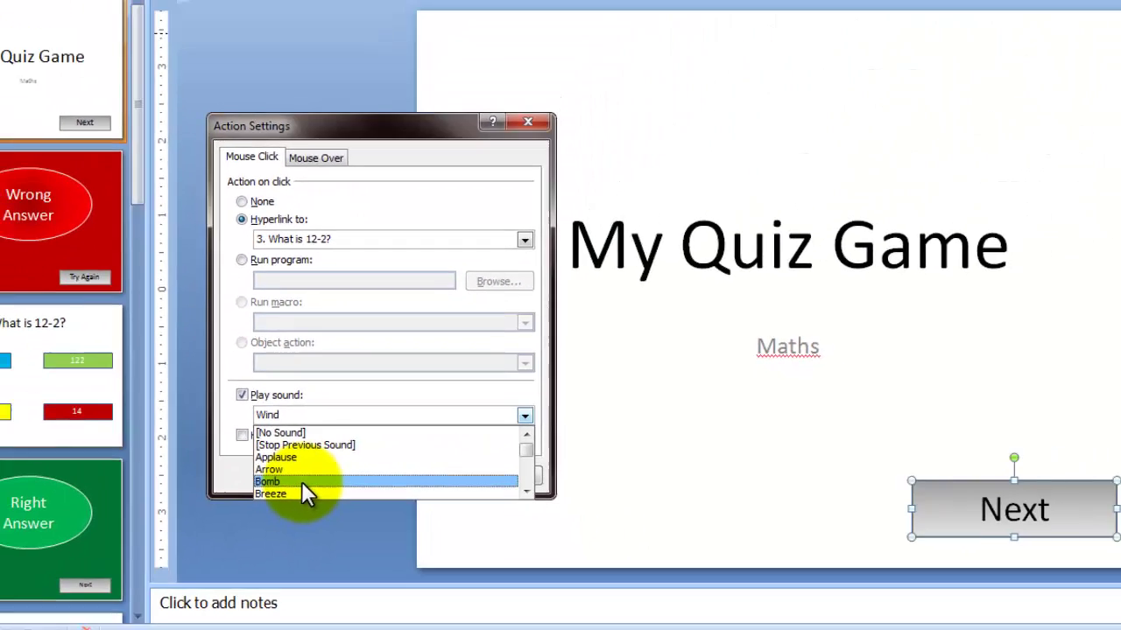
scroll(281, 479, "down", 1)
left_click(290, 484)
left_click(378, 478)
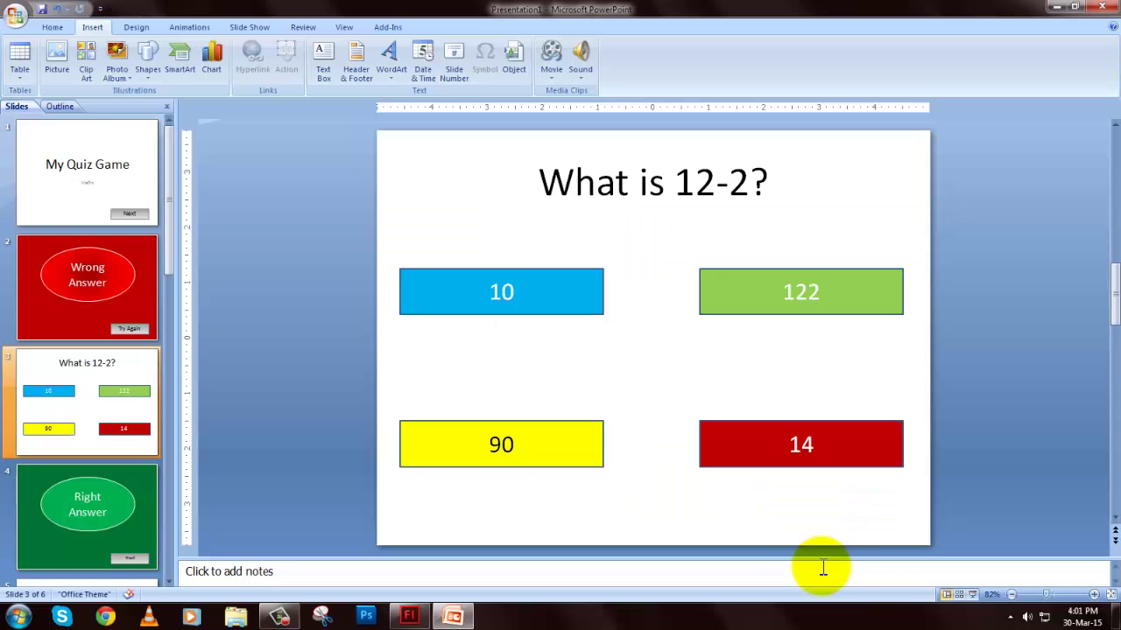
Reopen the title slide Next button's action settings to verify the Chime sound.
left_click(48, 167)
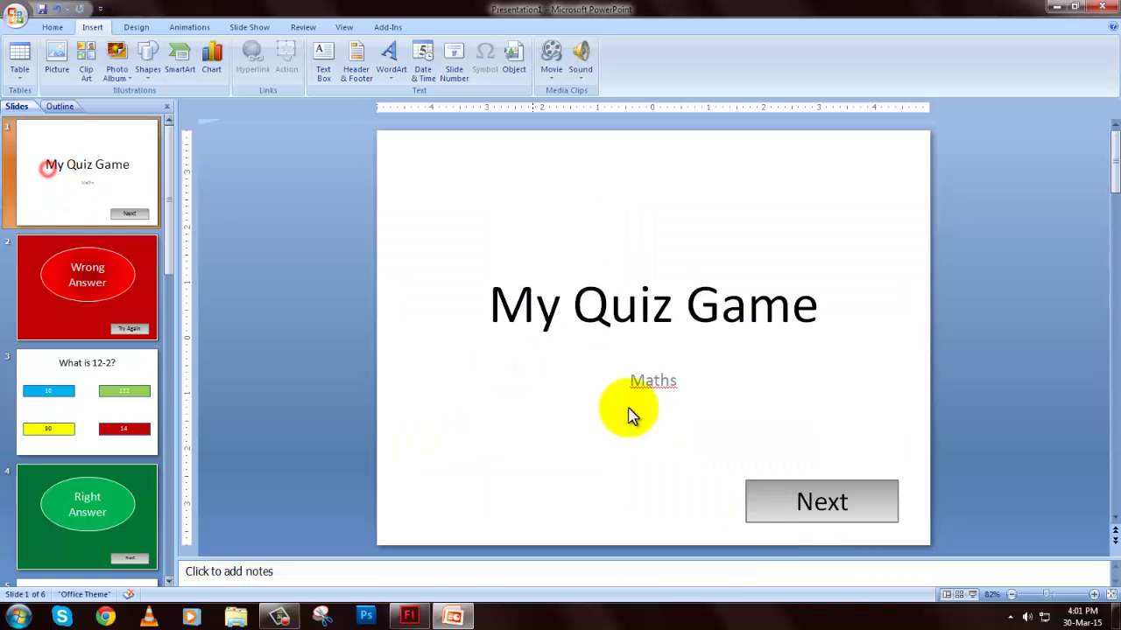
left_click(785, 501)
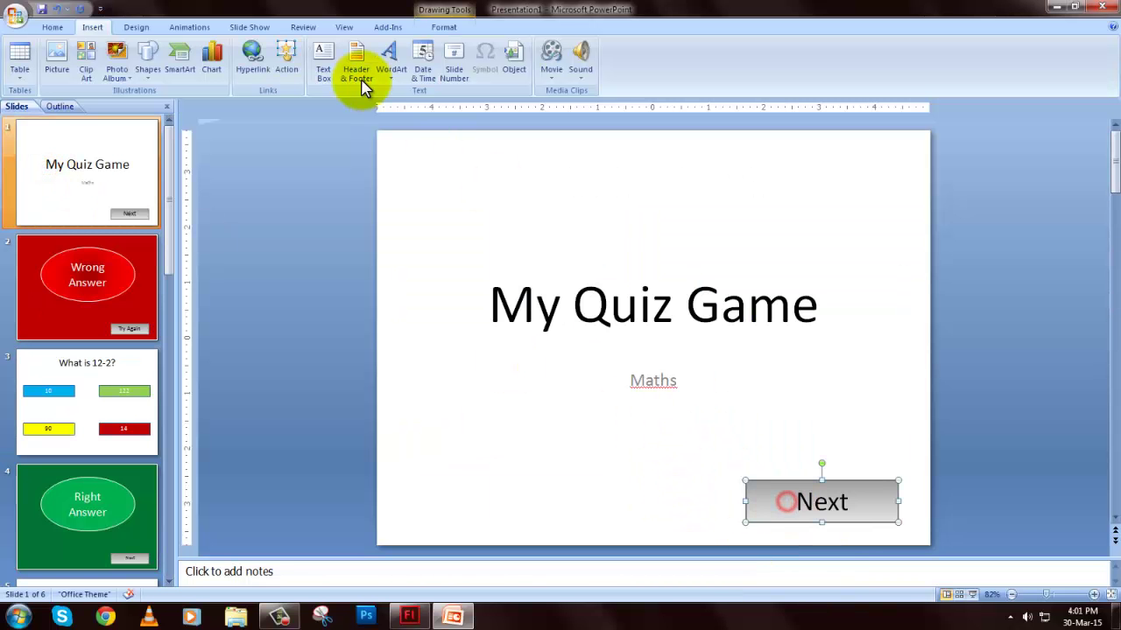
left_click(282, 72)
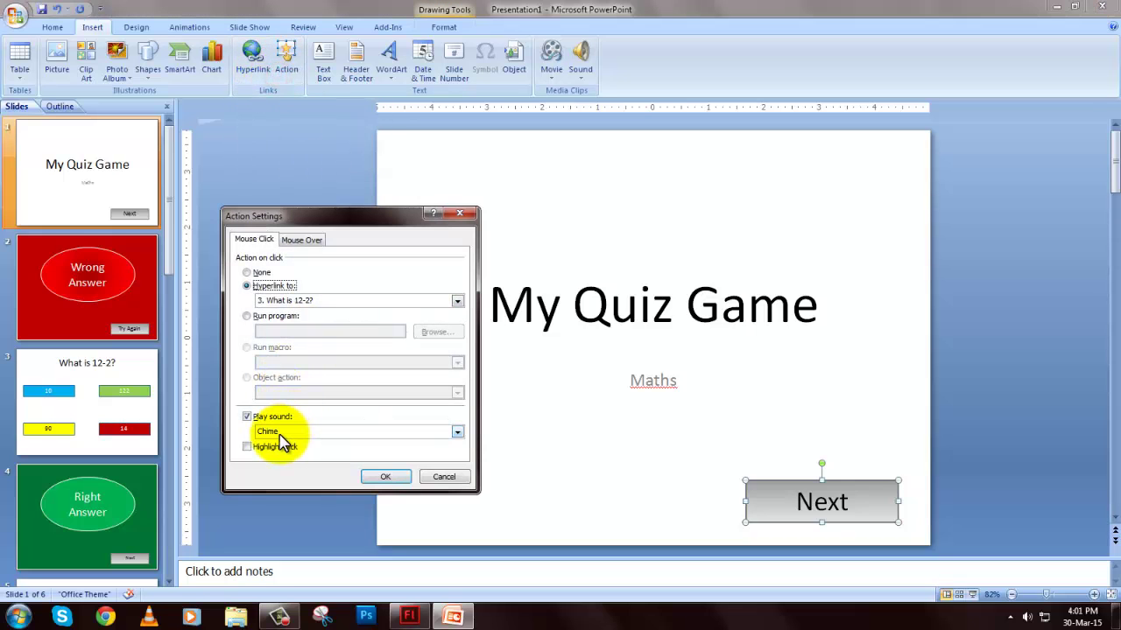
left_click(385, 477)
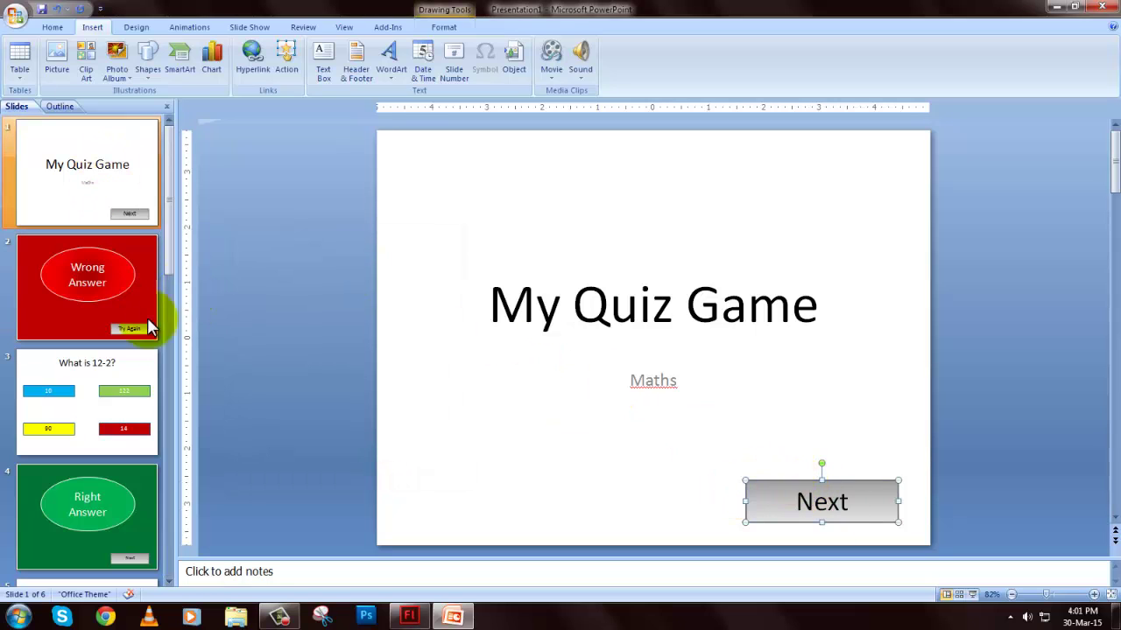
Go to the What is 12-2? slide and check its 10 and 122 answer boxes.
left_click(64, 410)
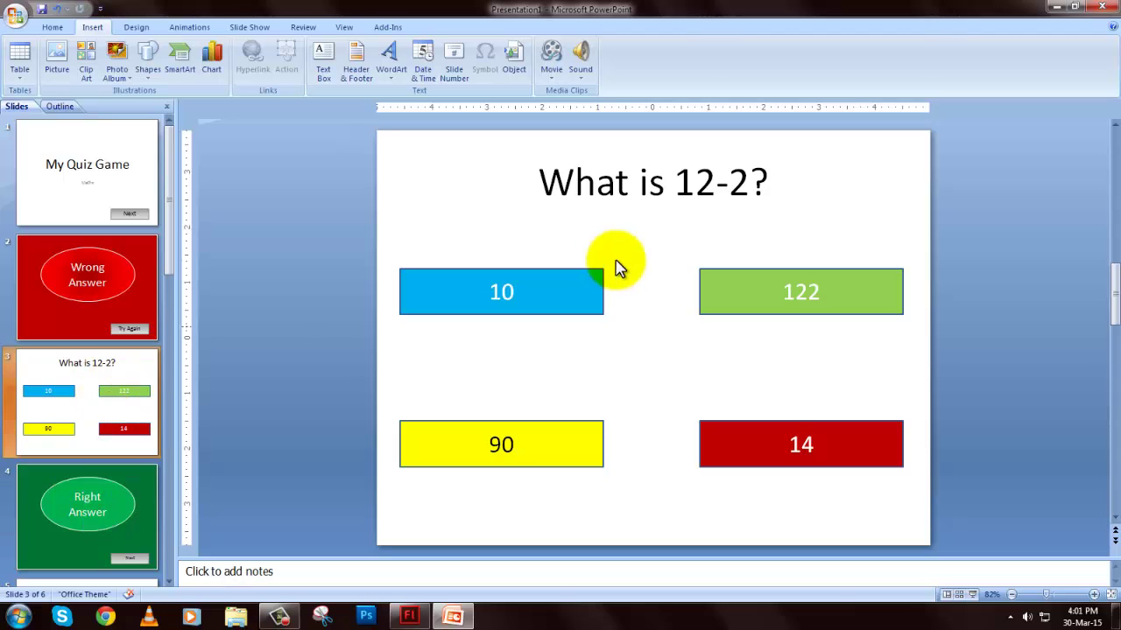
left_click(574, 298)
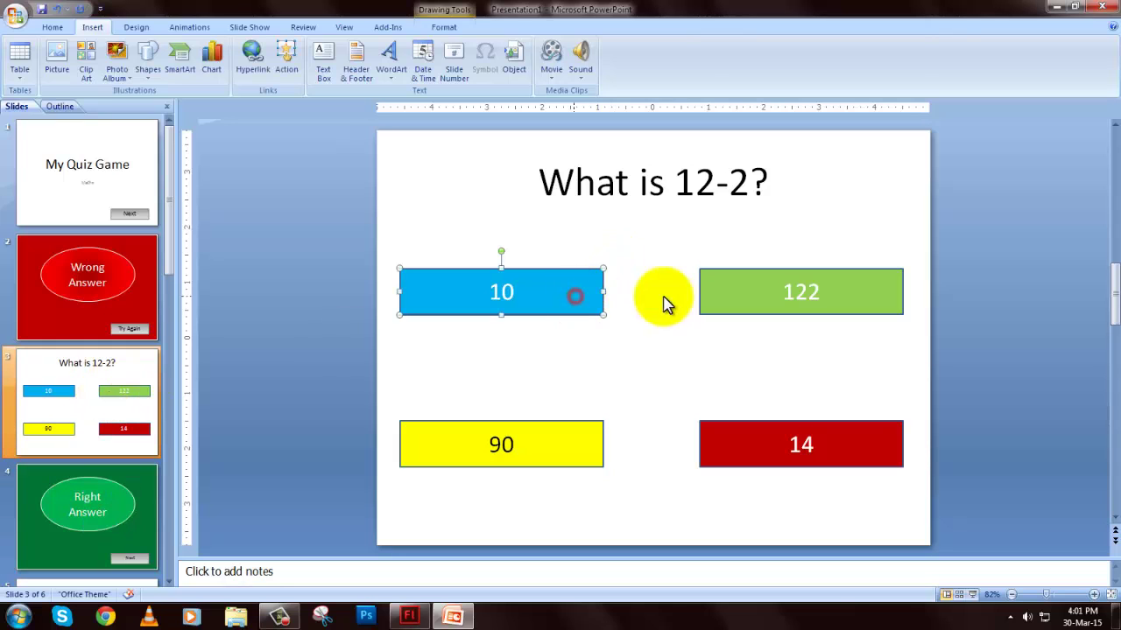
left_click(762, 292)
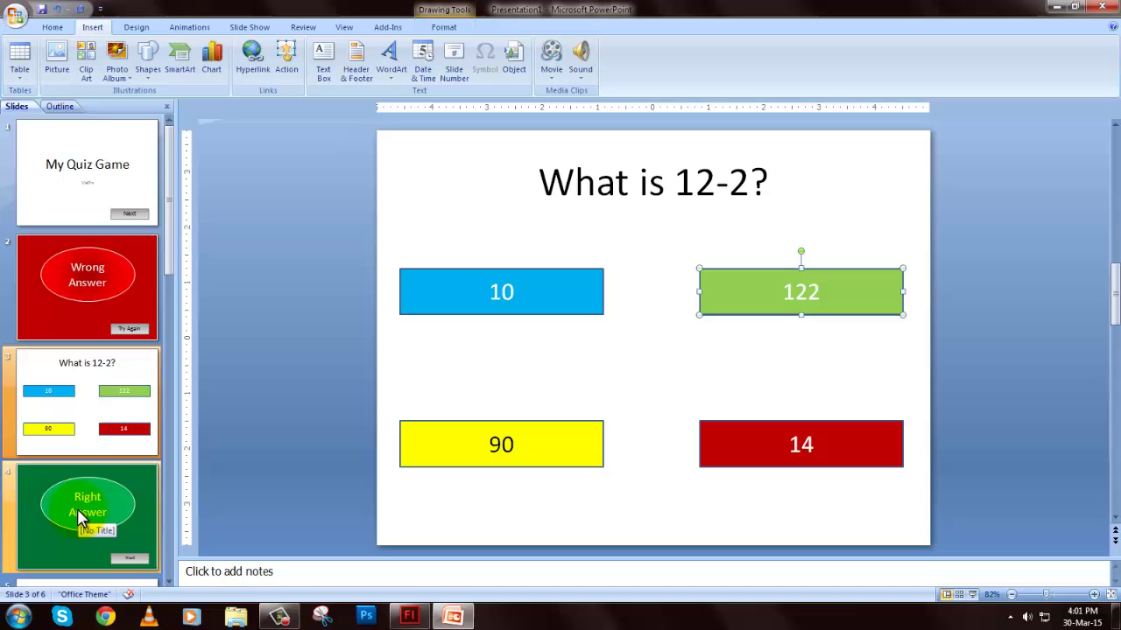
left_click(644, 392)
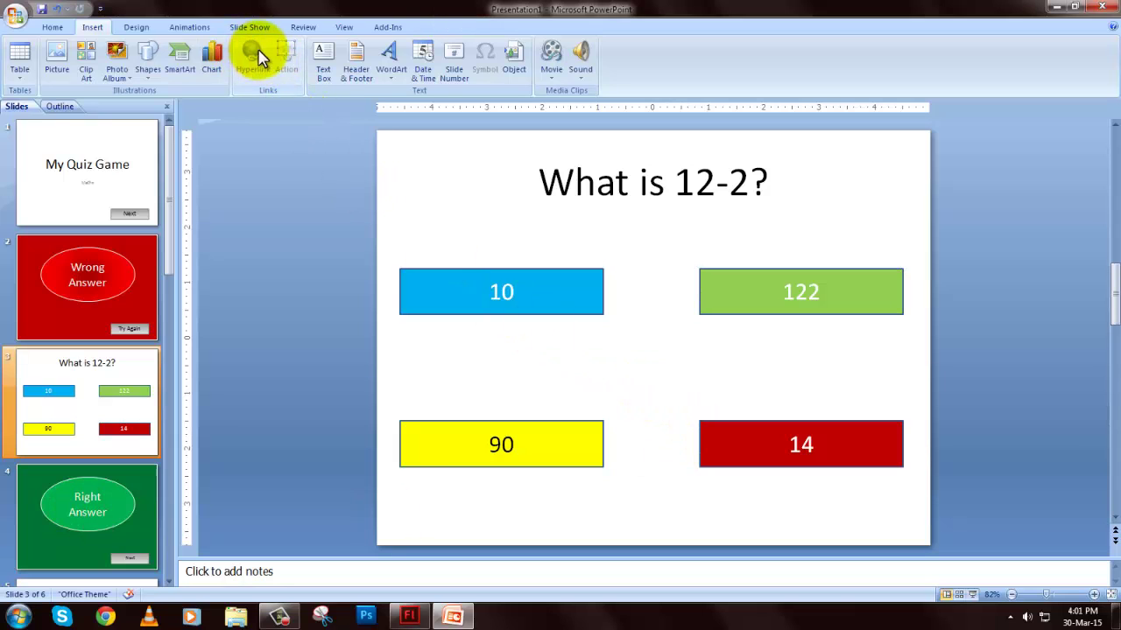
left_click(54, 26)
Copy the Next button from the Right Answer slide onto the 12-2 slide, below the 14 box.
left_click(120, 509)
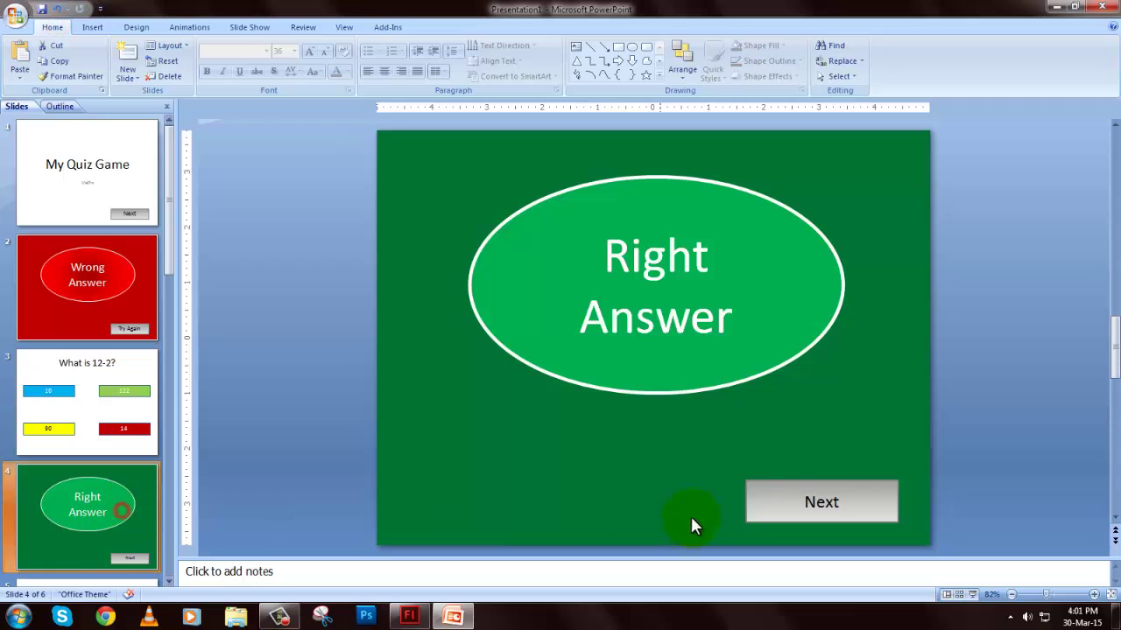
right_click(800, 509)
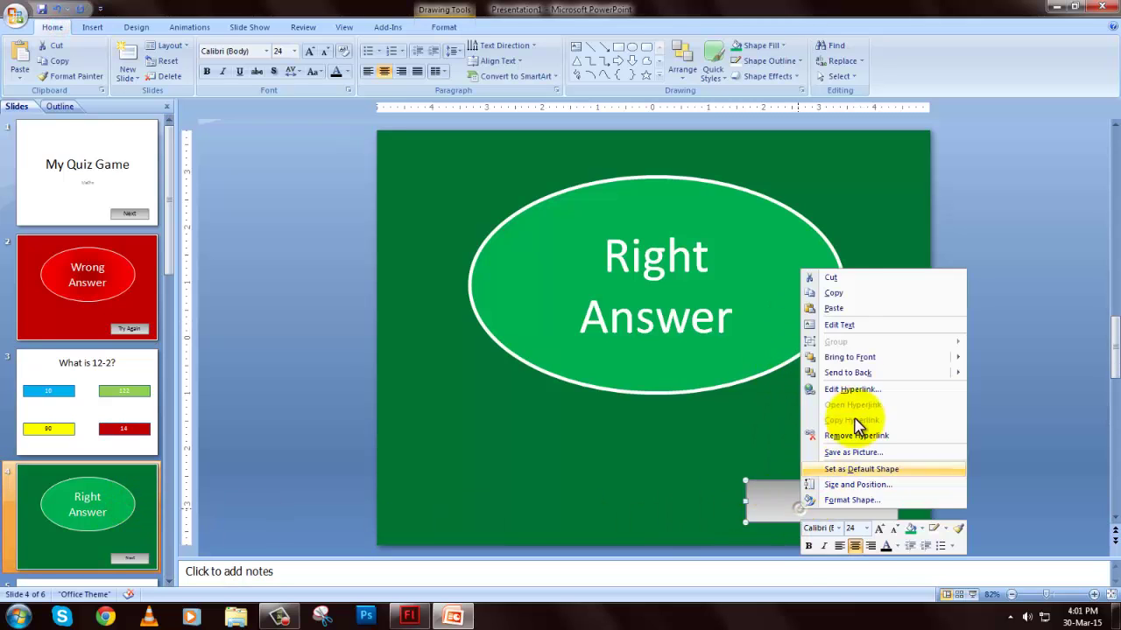
left_click(841, 294)
left_click(33, 429)
right_click(413, 375)
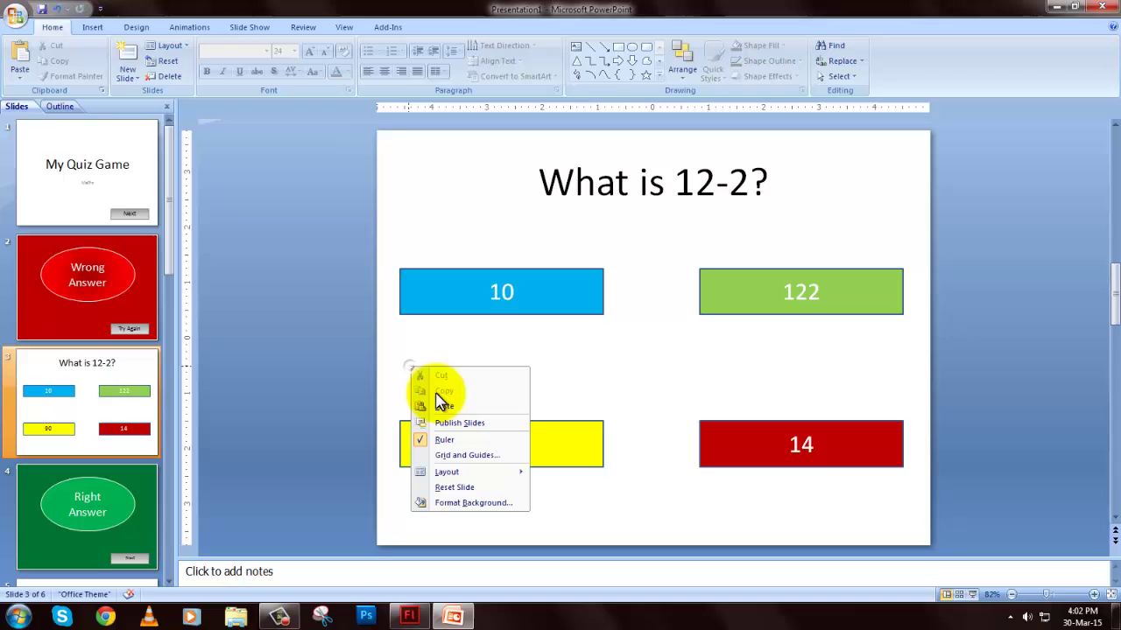
left_click(480, 395)
mouse_move(774, 510)
left_mouse_down()
mouse_move(745, 530)
mouse_move(814, 526)
left_mouse_up()
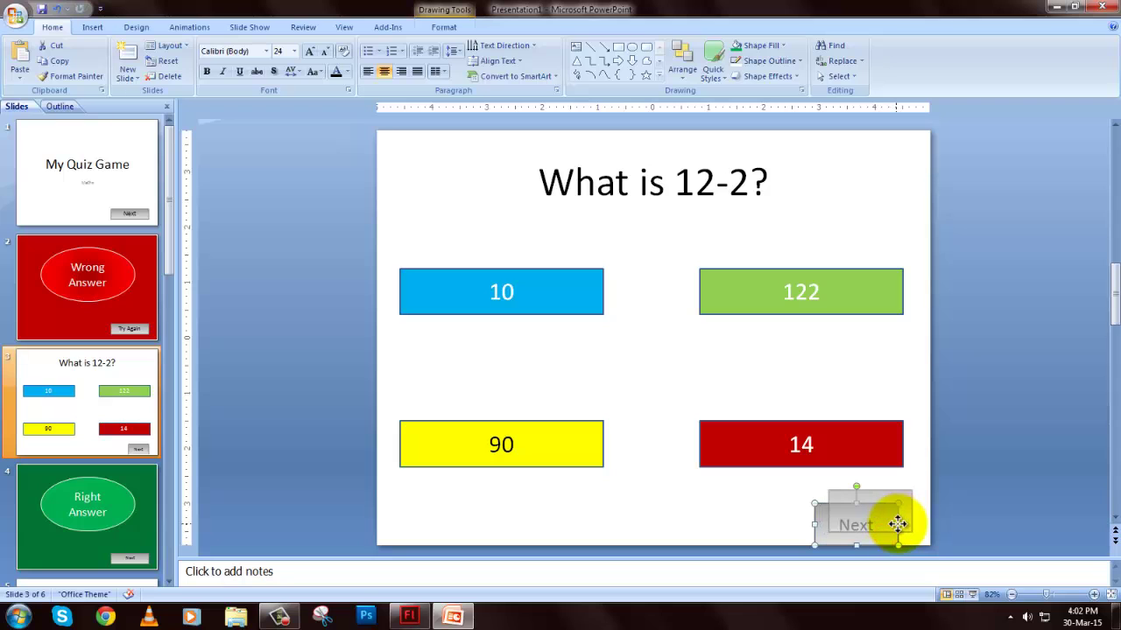
Fill the pasted Next button with green.
left_click(758, 45)
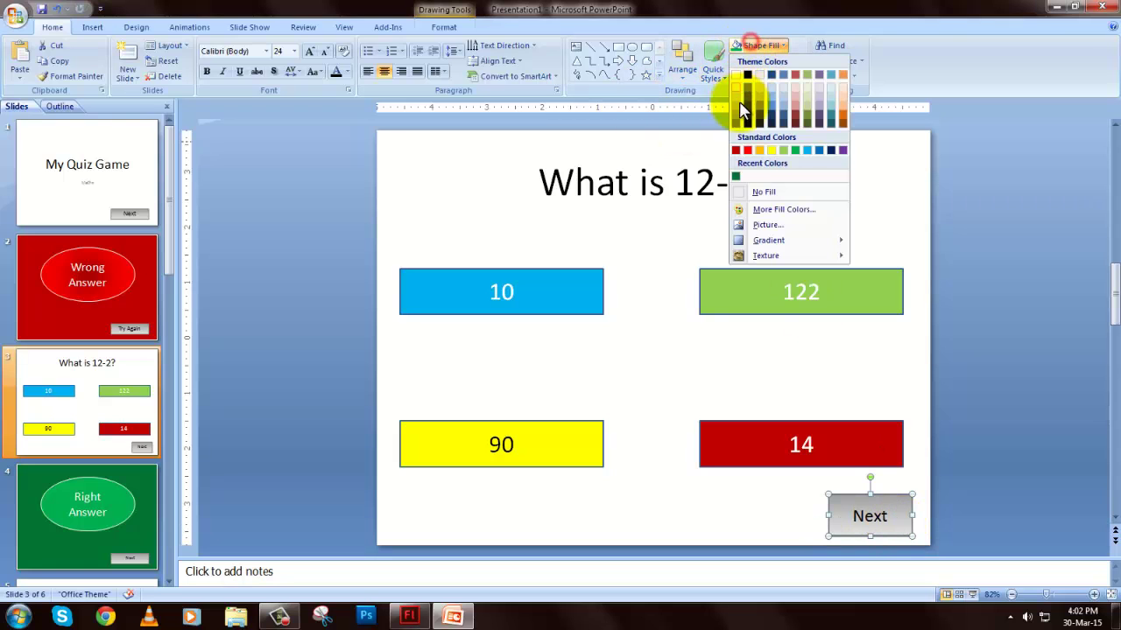
left_click(737, 178)
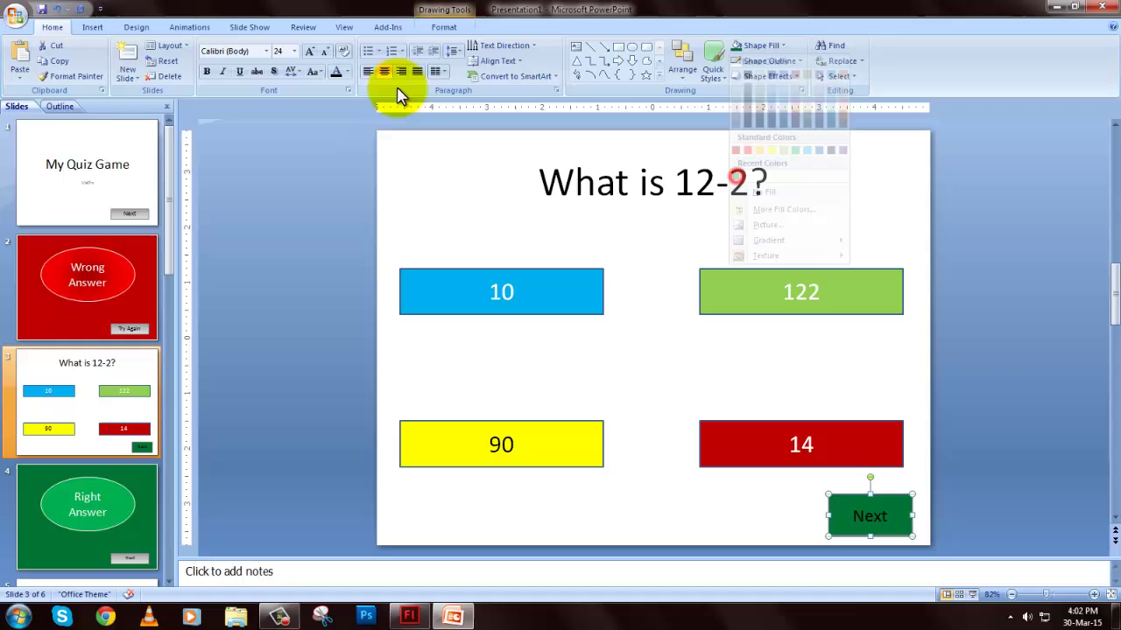
left_click(346, 72)
left_click(337, 102)
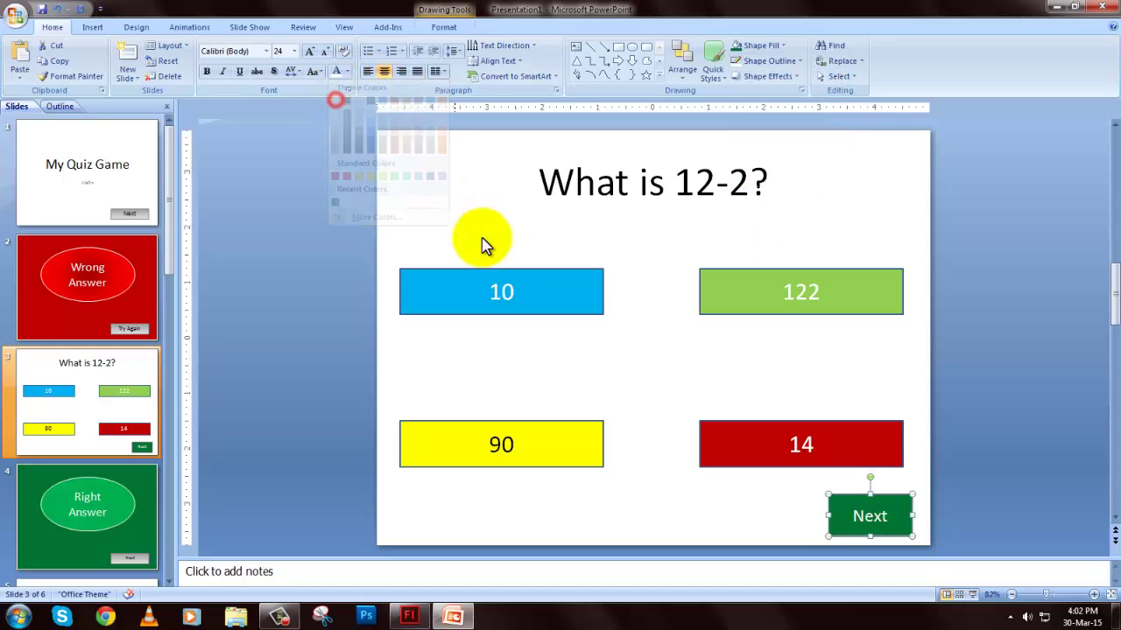
left_click(550, 402)
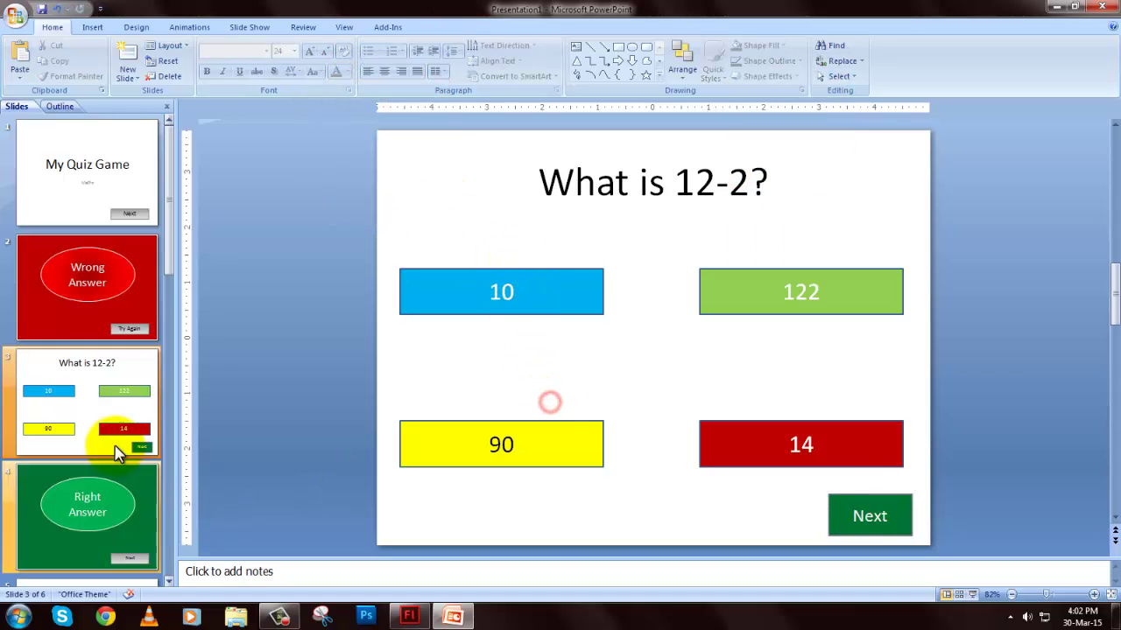
Copy Try Again from the Wrong Answer slide to the bottom left, red with white text.
left_click(122, 336)
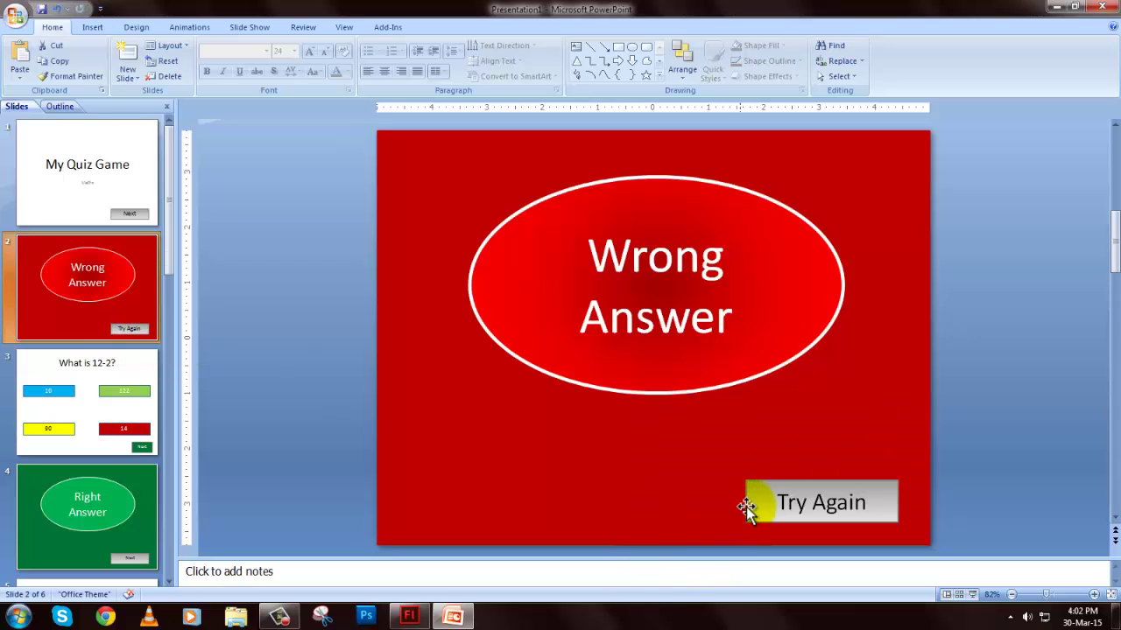
right_click(746, 507)
left_click(778, 295)
left_click(114, 372)
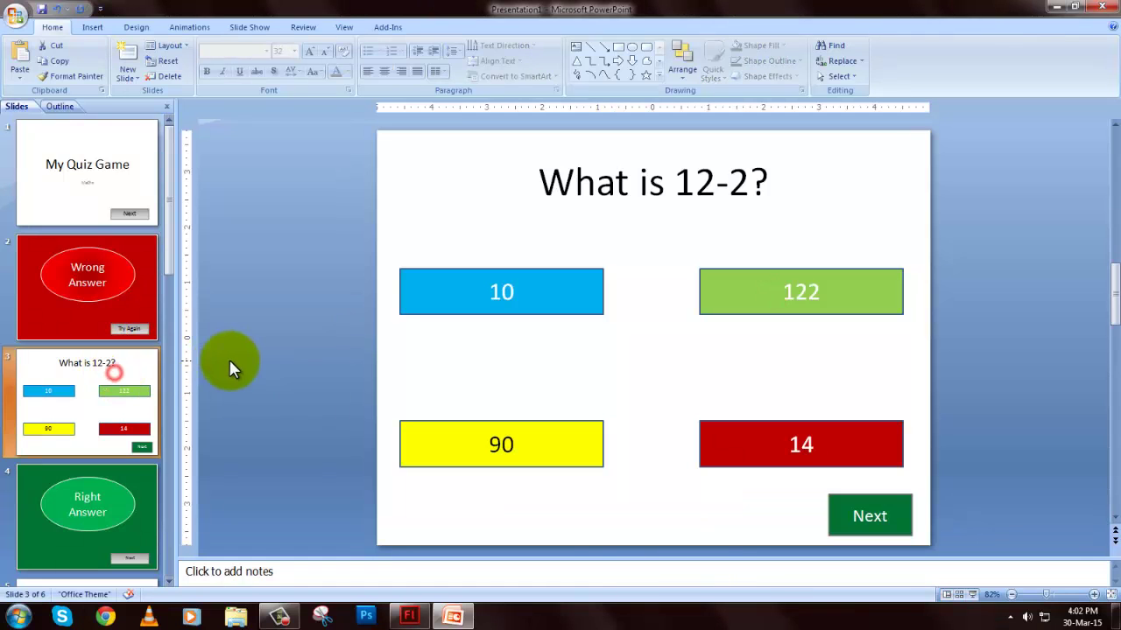
right_click(228, 359)
left_click(255, 400)
mouse_move(751, 513)
left_mouse_down()
mouse_move(470, 536)
mouse_move(401, 525)
left_mouse_up()
left_click(338, 75)
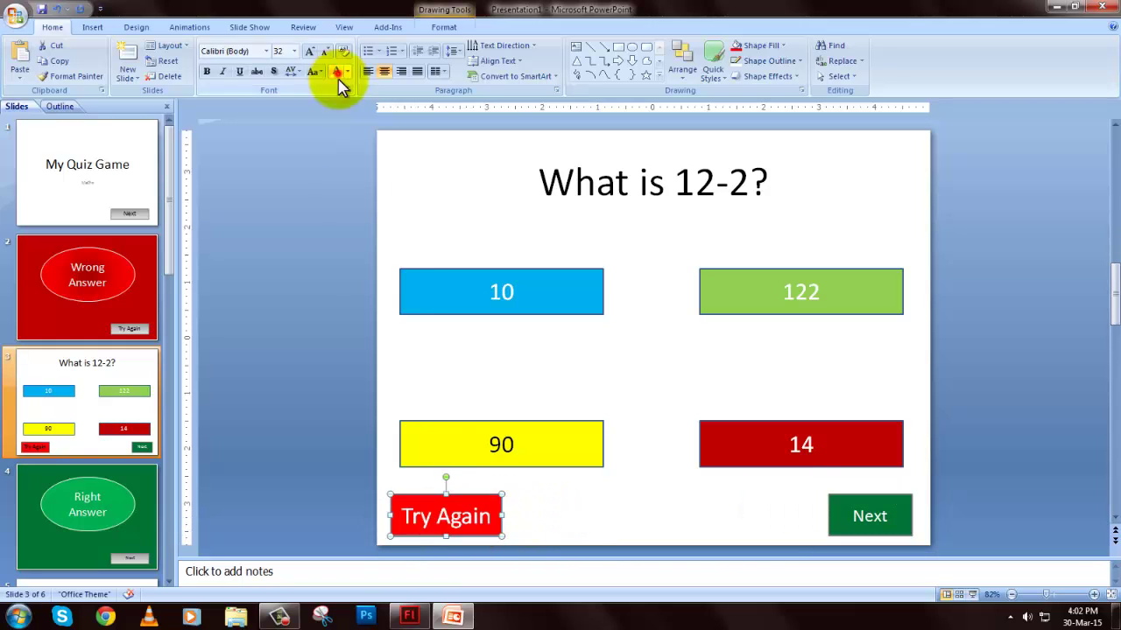
left_click(526, 519)
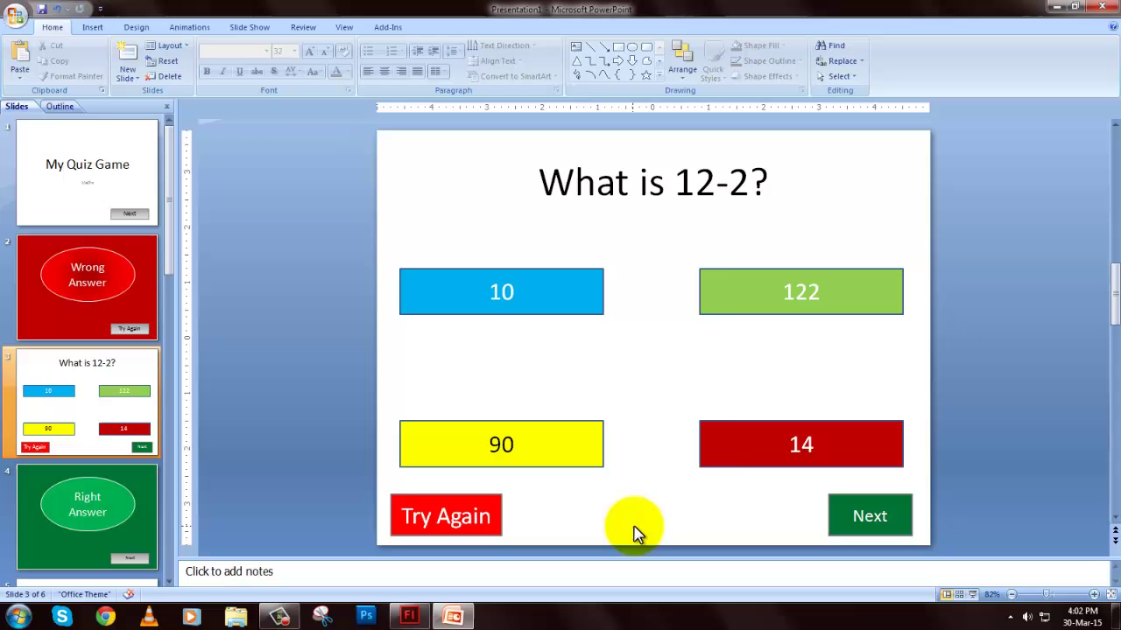
Hyperlink the Next button to the What is 500*0 ? slide (slide 5).
left_click(861, 522)
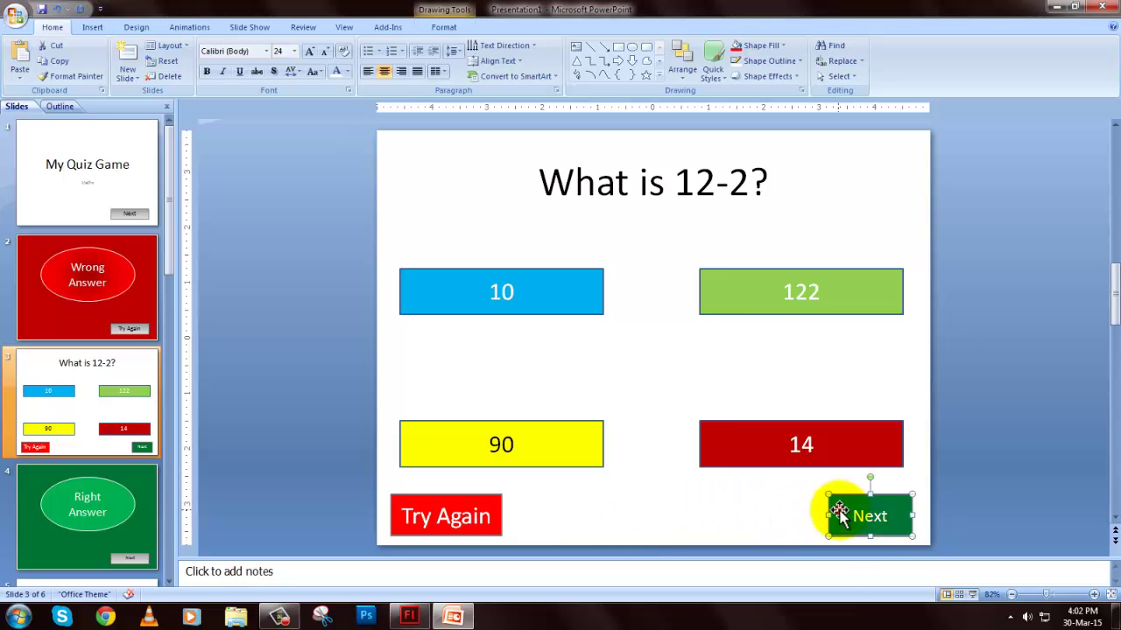
left_click(137, 27)
left_click(93, 27)
left_click(284, 59)
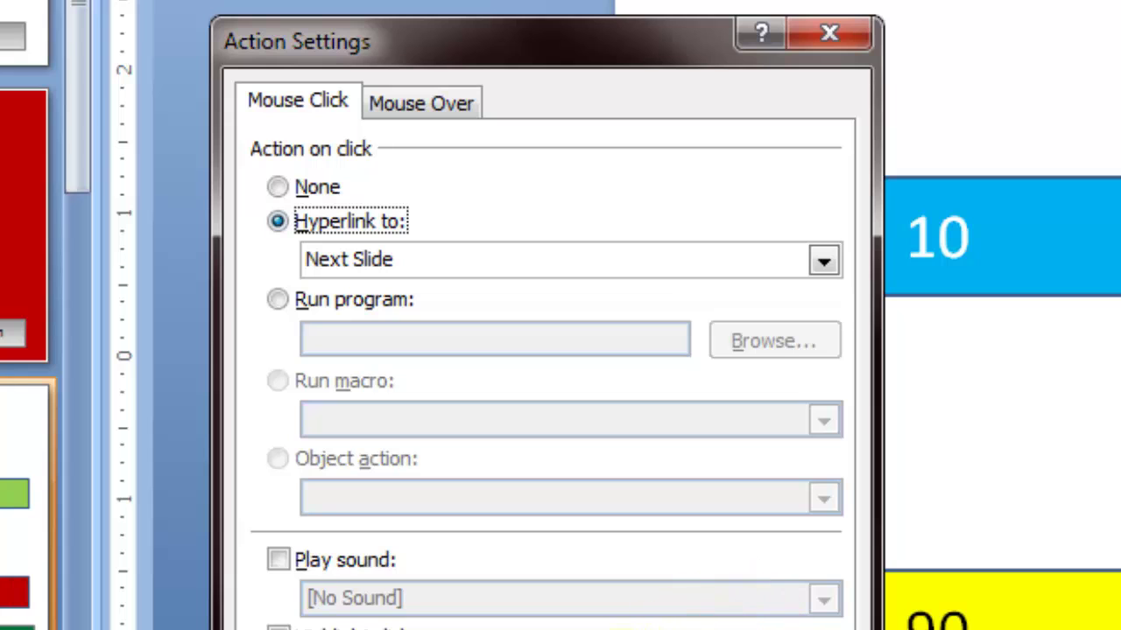
left_click(387, 261)
scroll(433, 367, "down", 2)
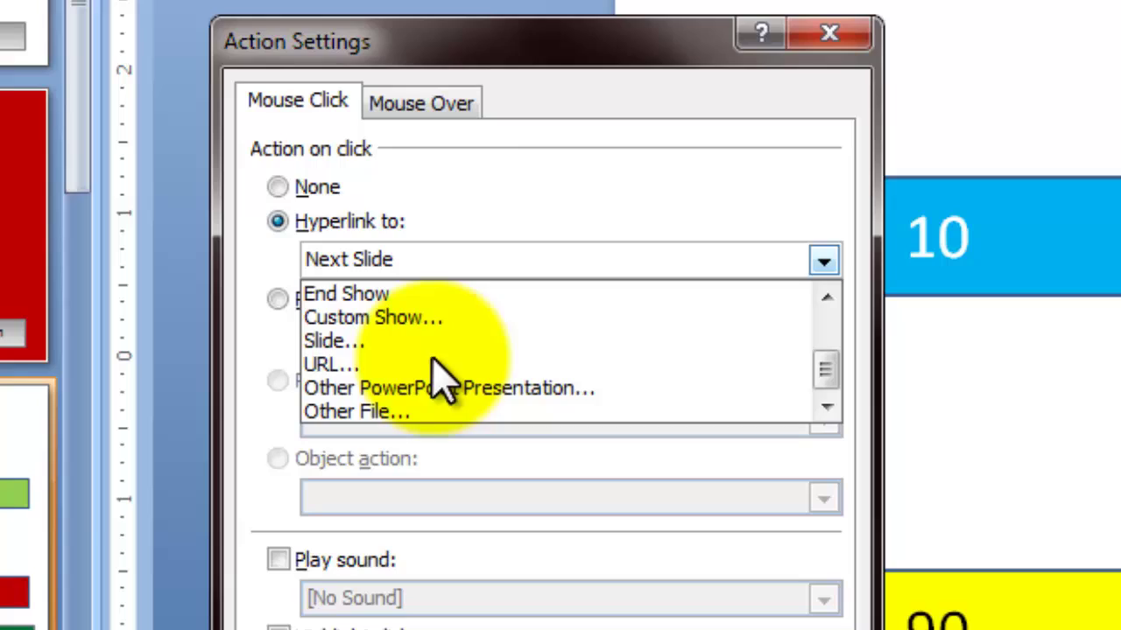
left_click(385, 339)
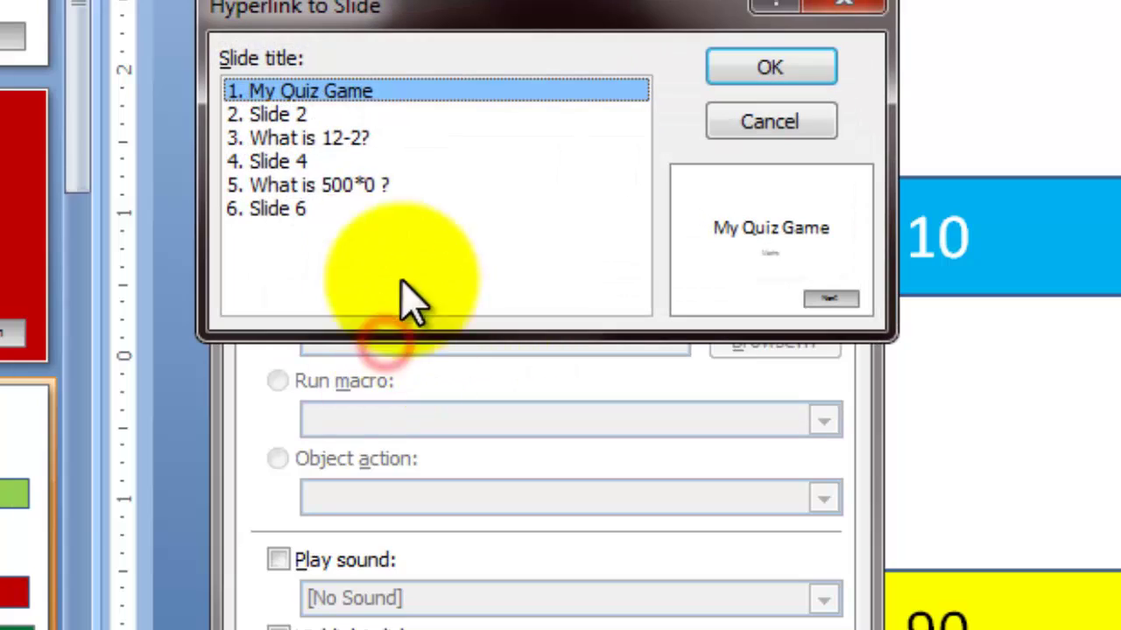
left_click(325, 185)
left_click(744, 74)
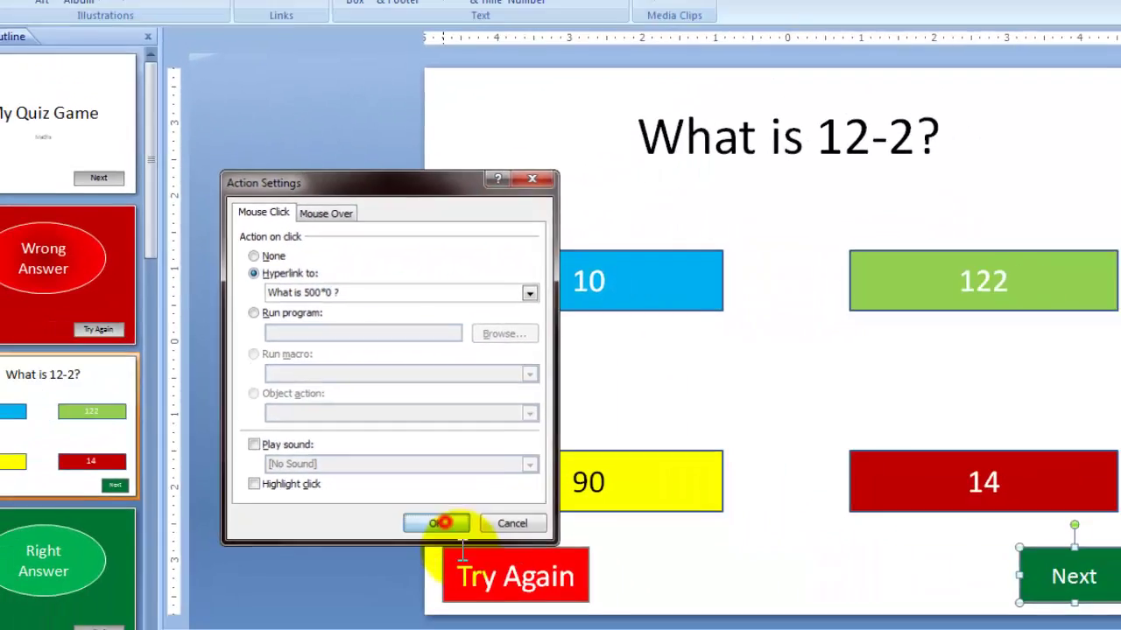
left_click(436, 519)
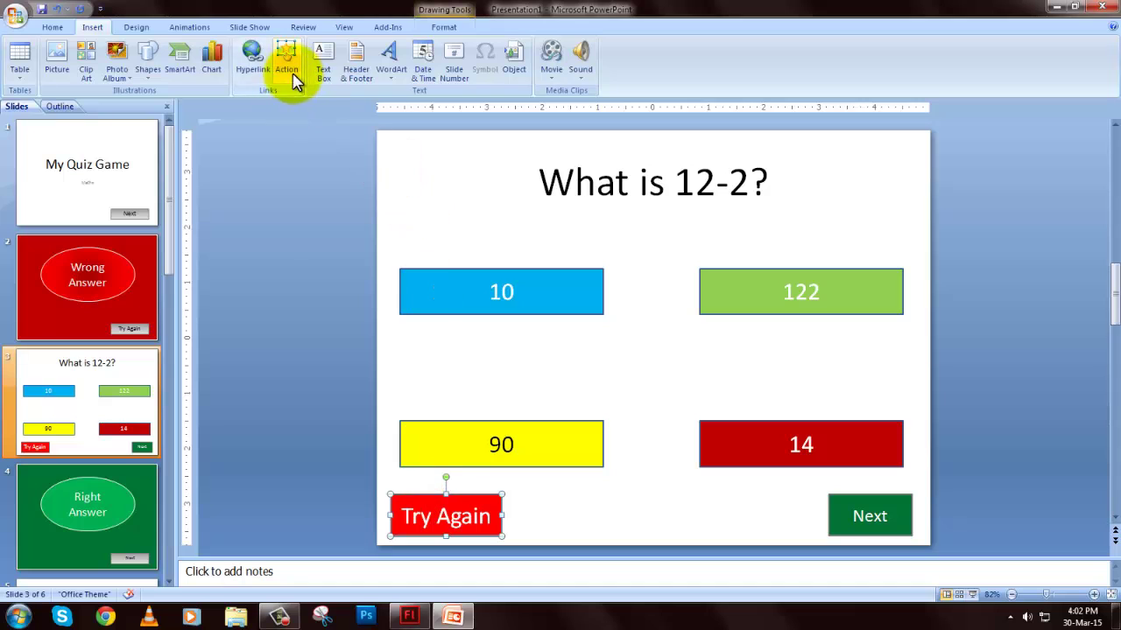
Hyperlink the Try Again button to the My Quiz Game slide (slide 1).
left_click(295, 81)
left_click(468, 280)
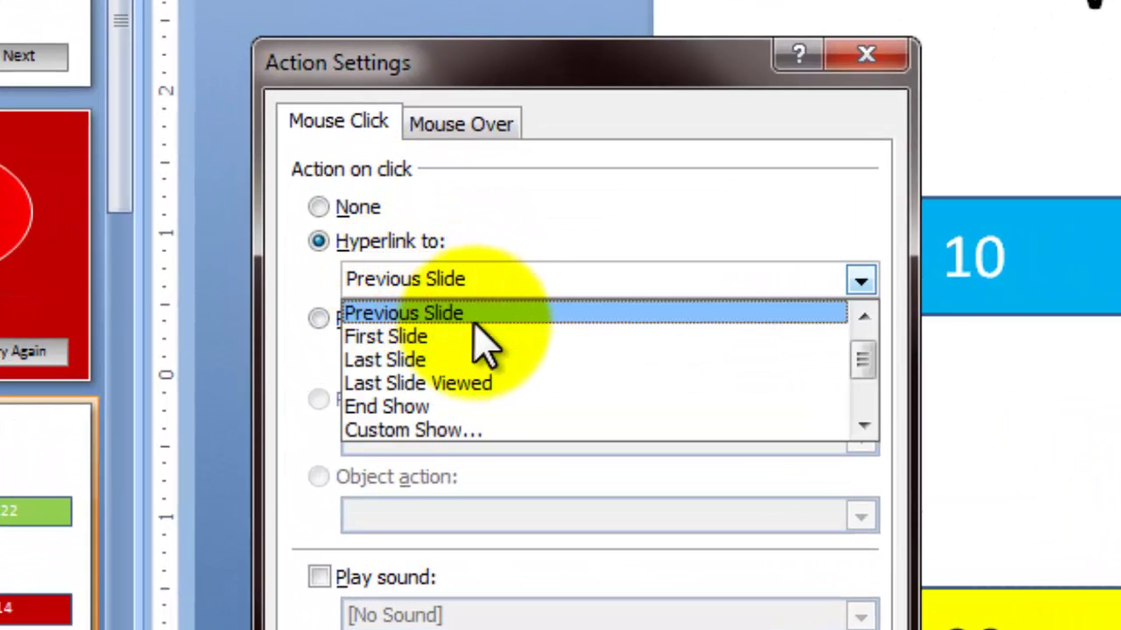
scroll(487, 350, "up", 1)
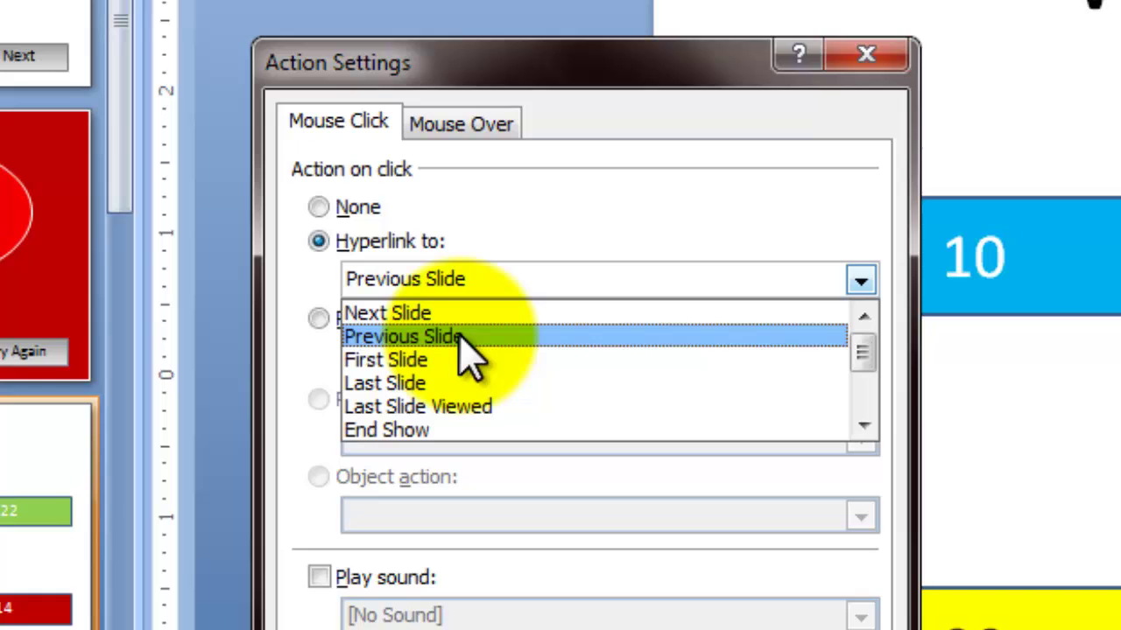
scroll(461, 359, "down", 2)
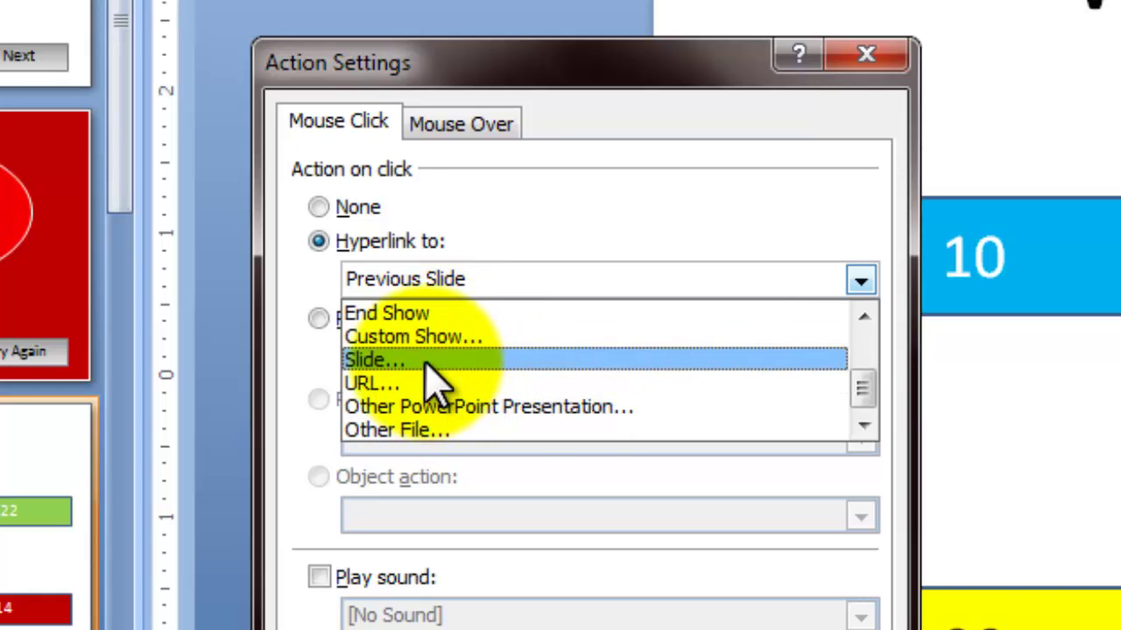
left_click(429, 358)
left_click(389, 136)
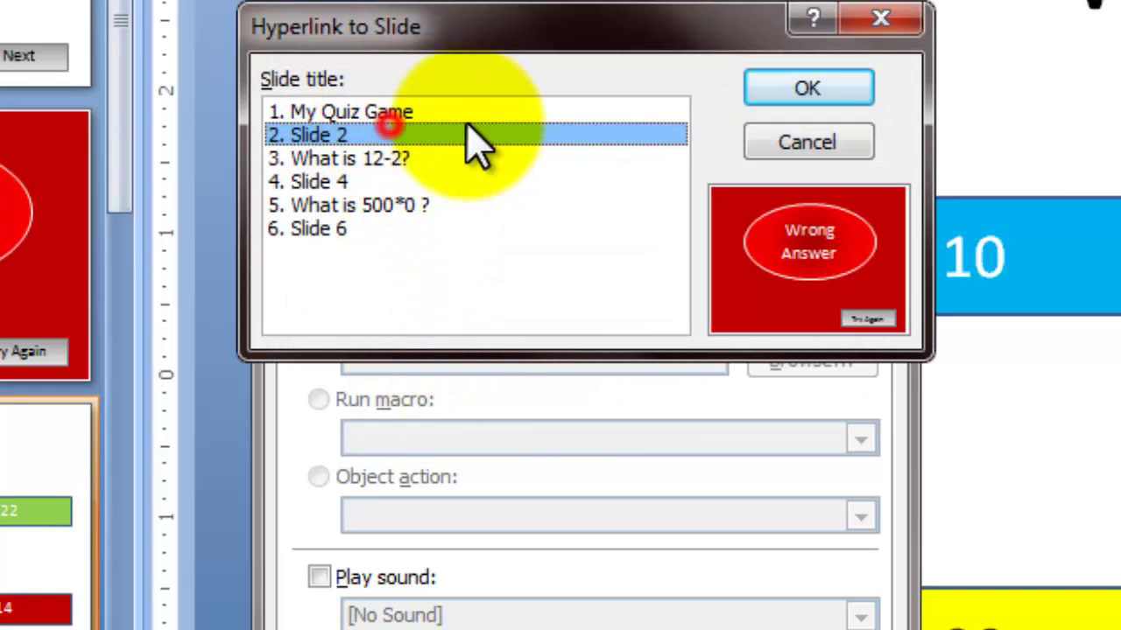
left_click(491, 112)
left_click(806, 88)
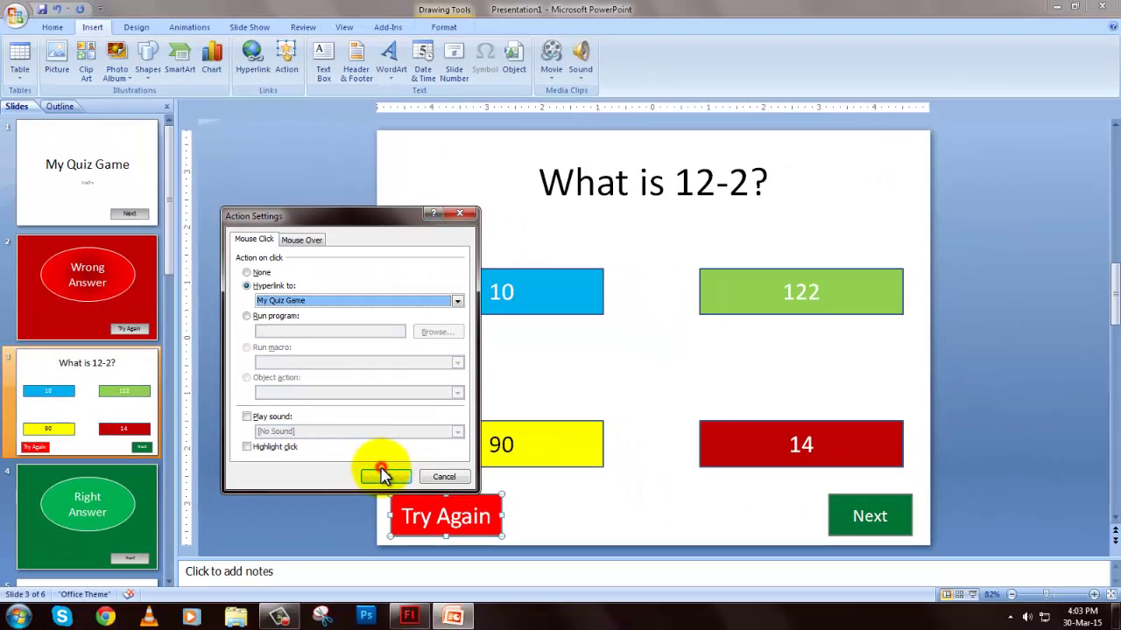
left_click(381, 478)
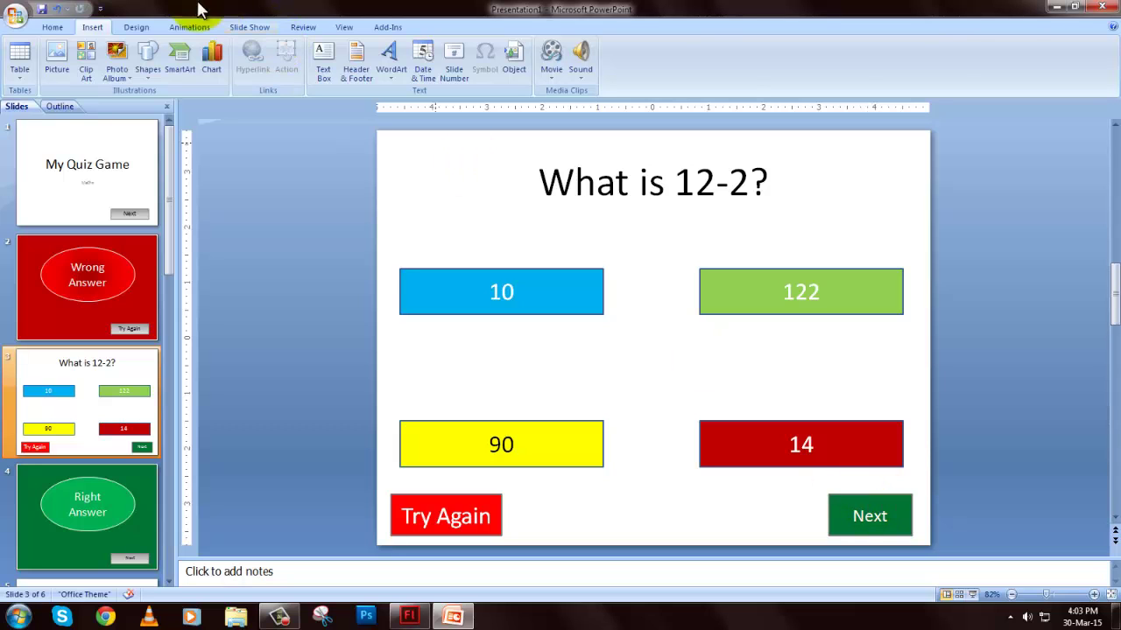
Add a Glide entrance effect to the Next button in Custom Animation.
left_click(186, 27)
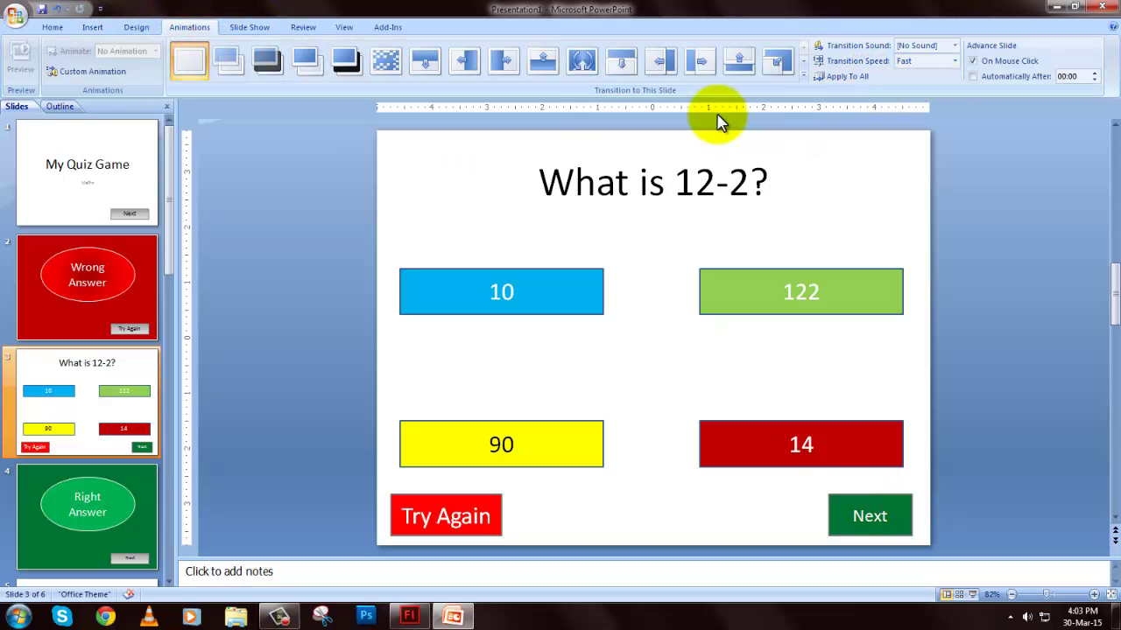
left_click(103, 75)
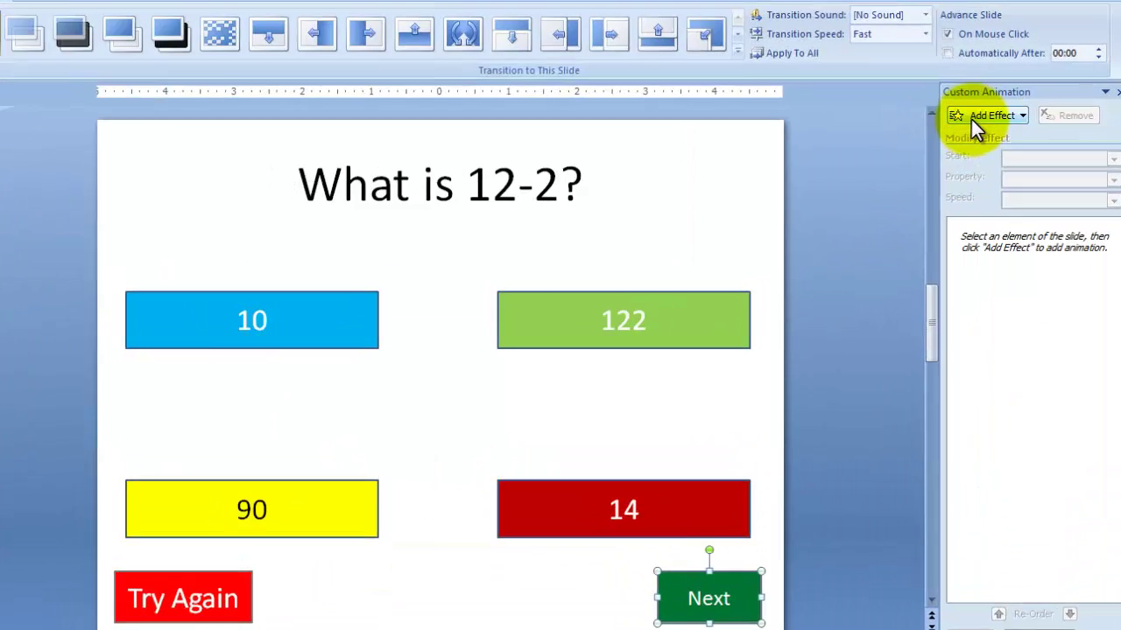
left_click(1007, 126)
mouse_move(777, 70)
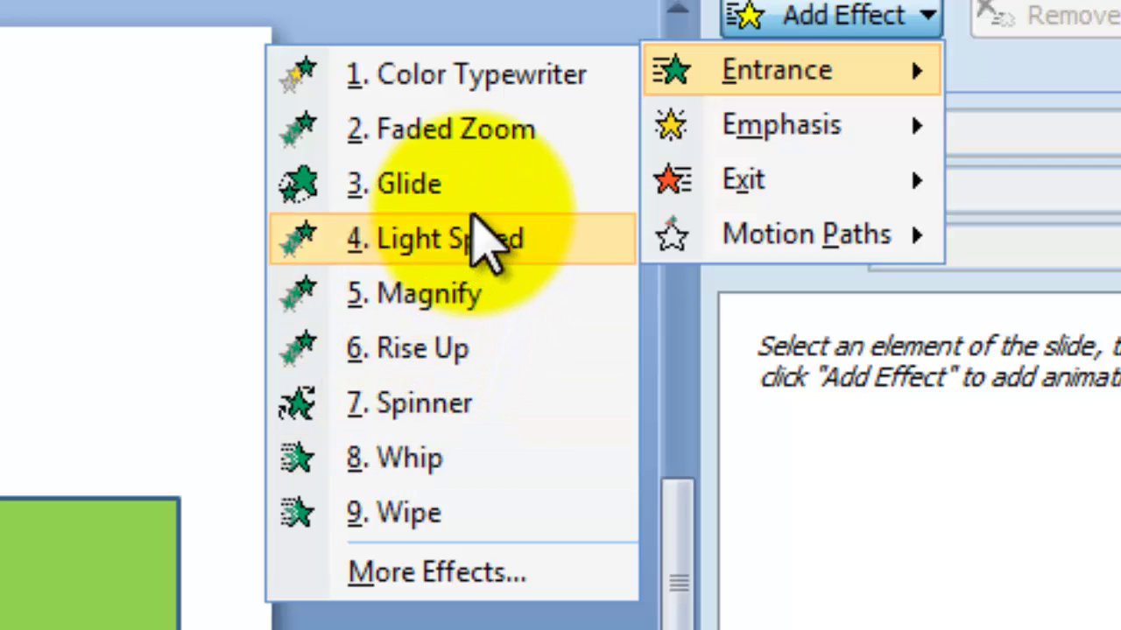
left_click(411, 184)
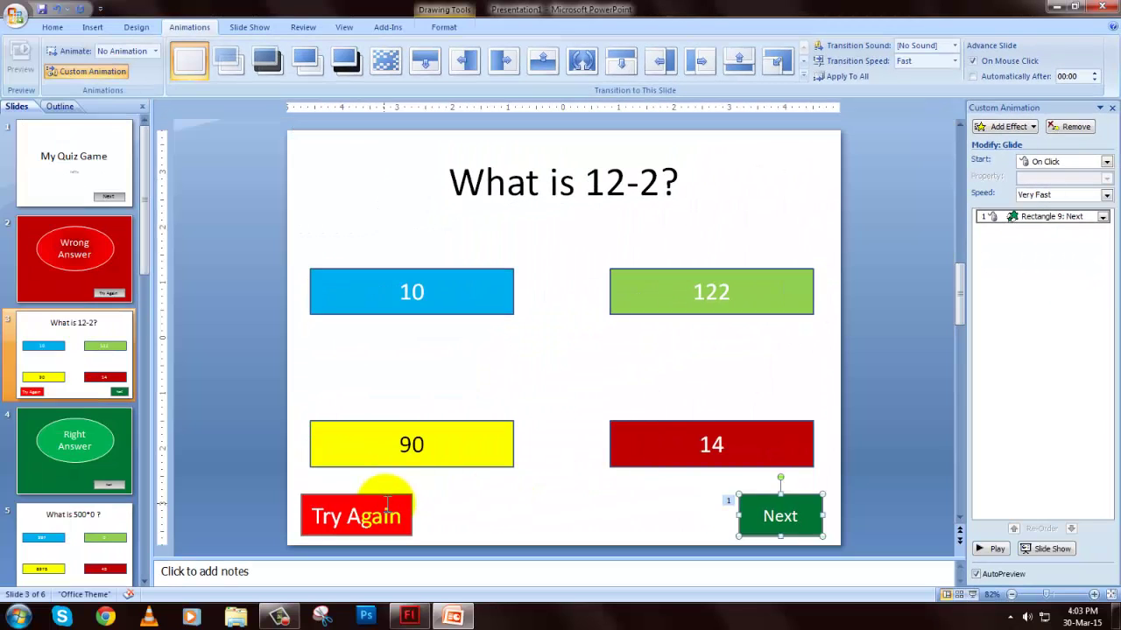
Add a Glide entrance effect to the Try Again button.
left_click(386, 503)
left_click(1005, 140)
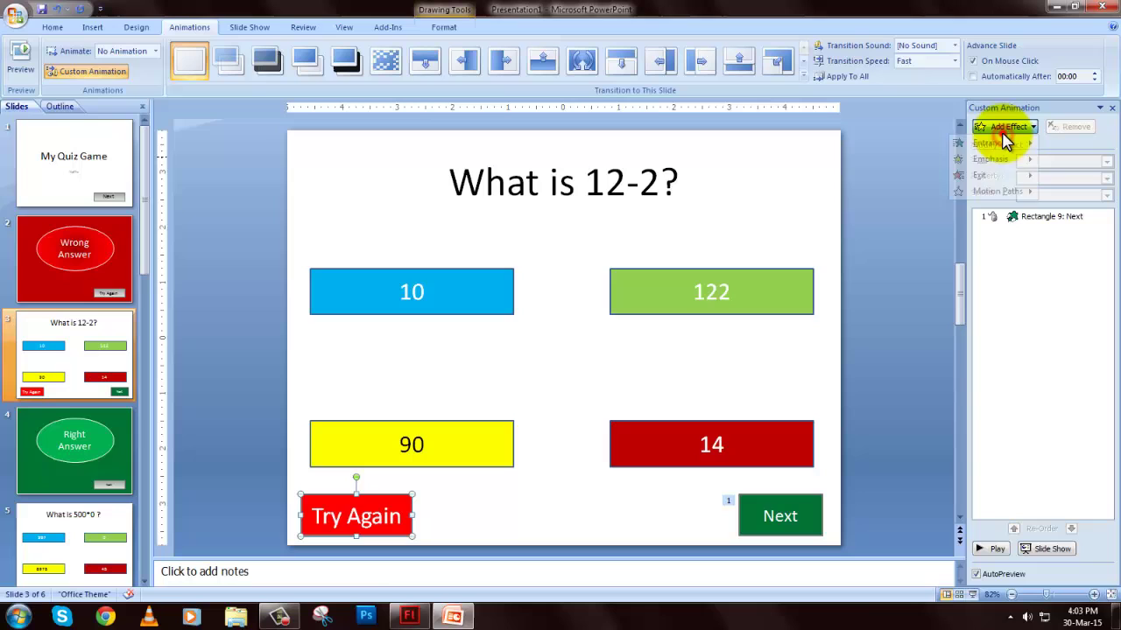
mouse_move(998, 143)
left_click(894, 177)
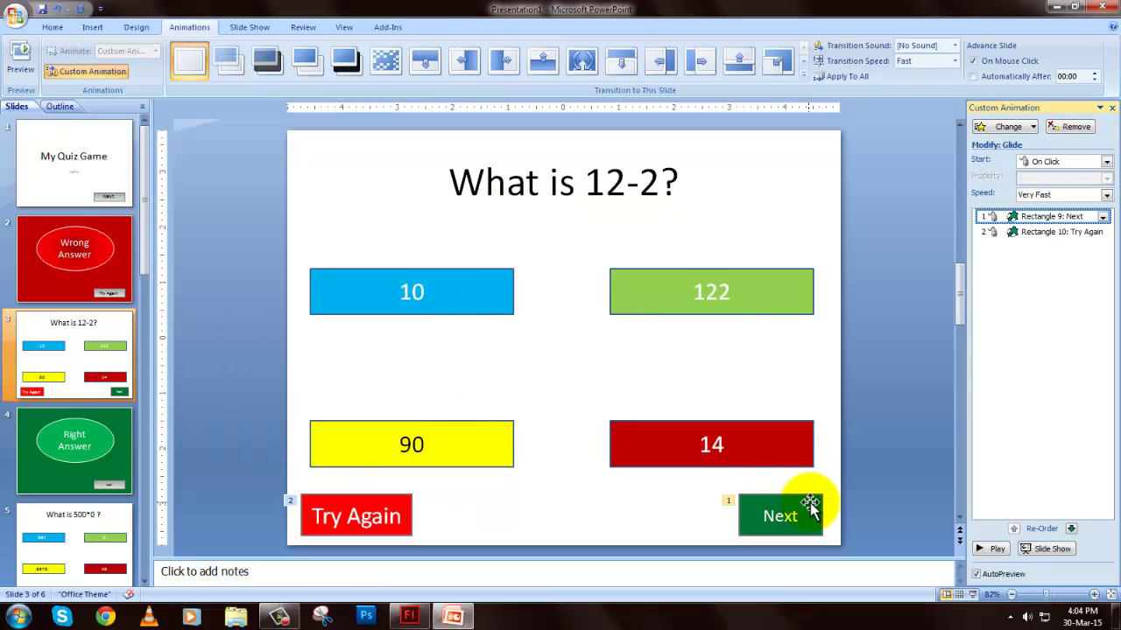
left_click(758, 312)
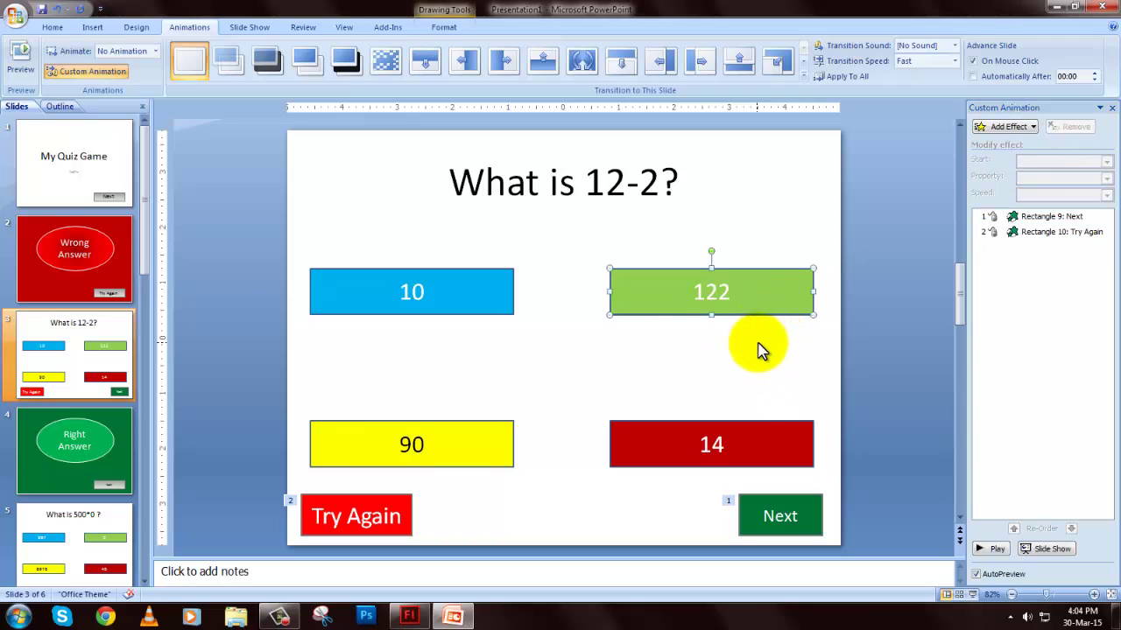
Set the Next button's Glide to start on click of Rectangle 5: 10.
left_click(758, 343)
left_click(752, 494)
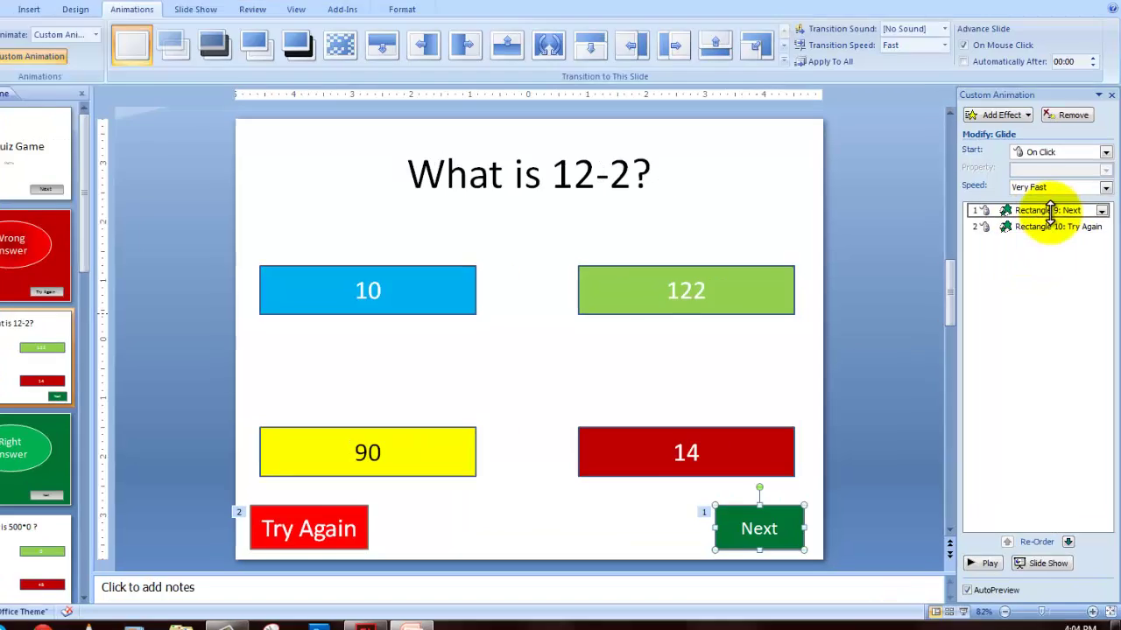
left_click(1103, 217)
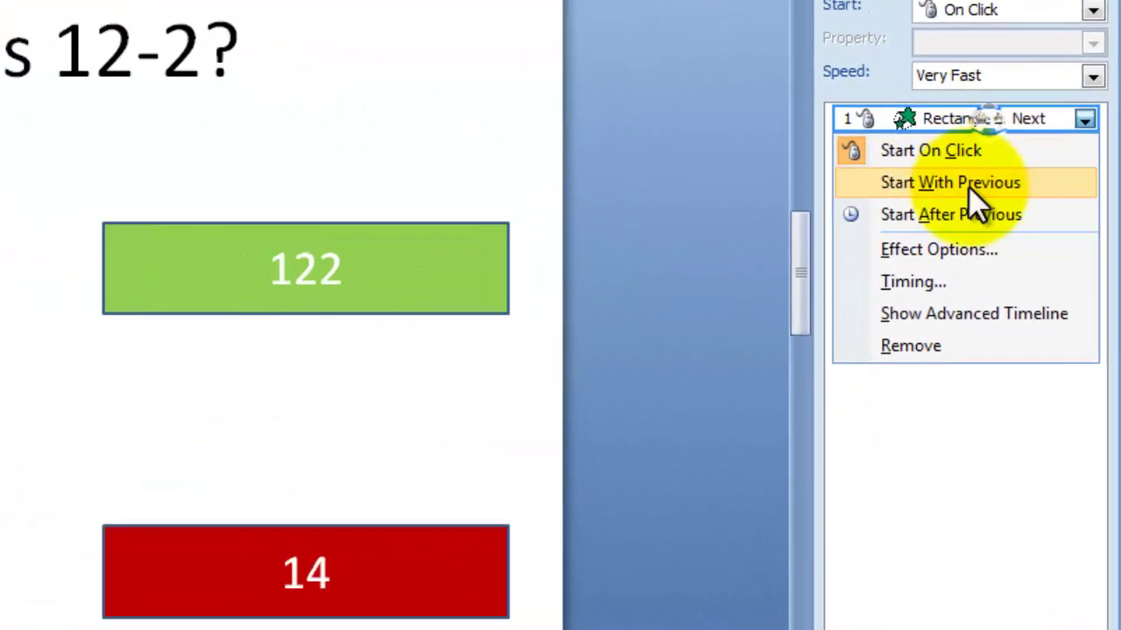
left_click(818, 268)
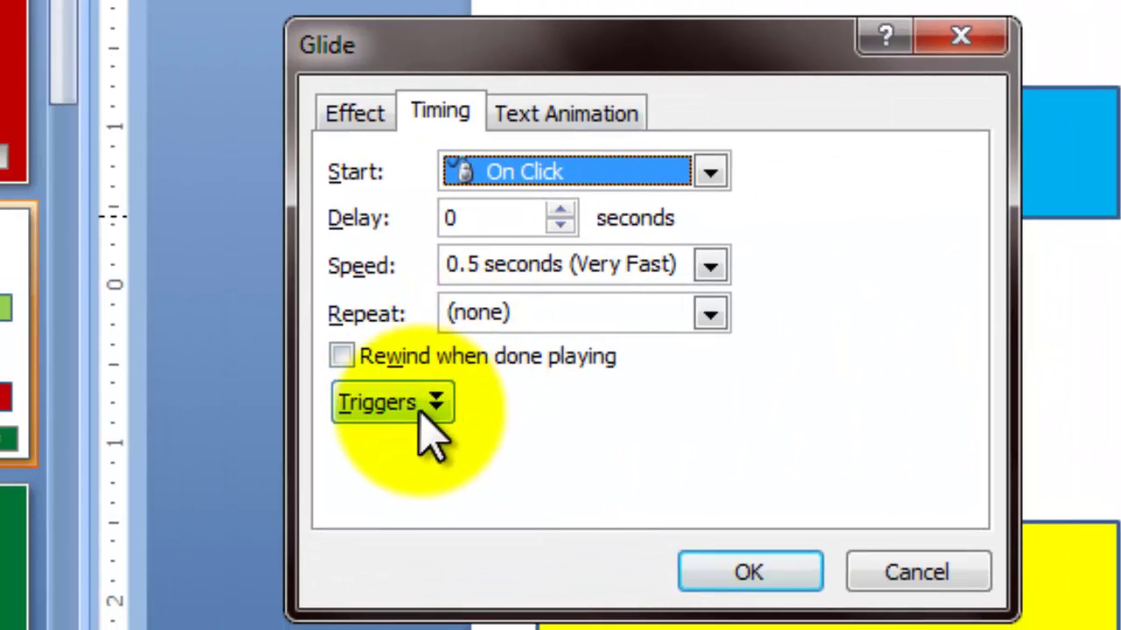
left_click(418, 405)
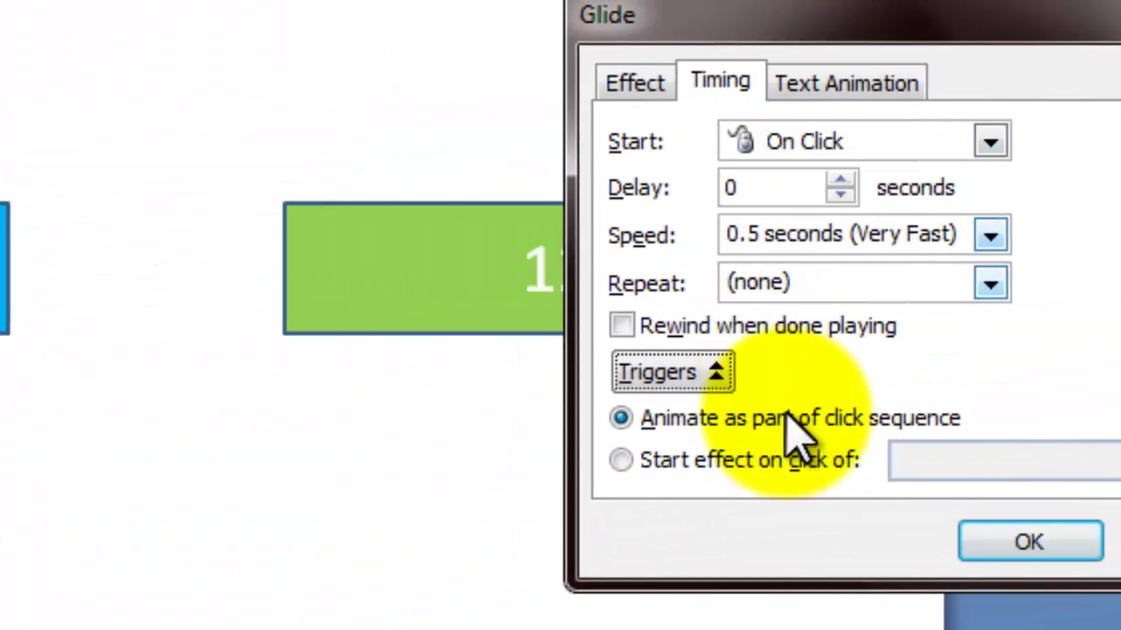
left_click(435, 499)
left_click(648, 495)
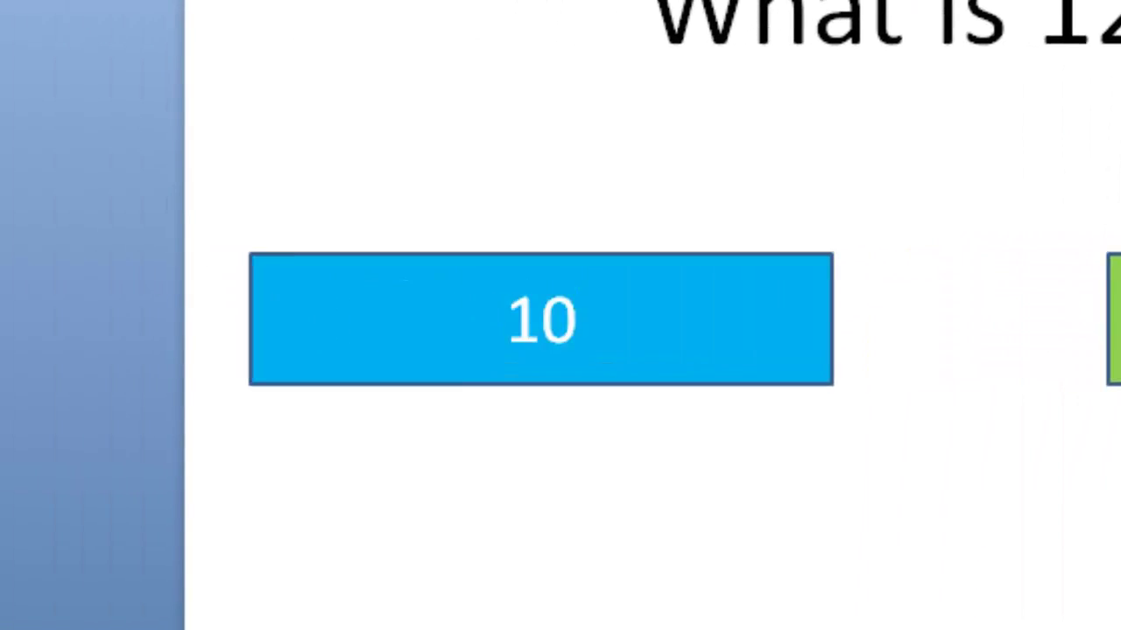
left_click(674, 319)
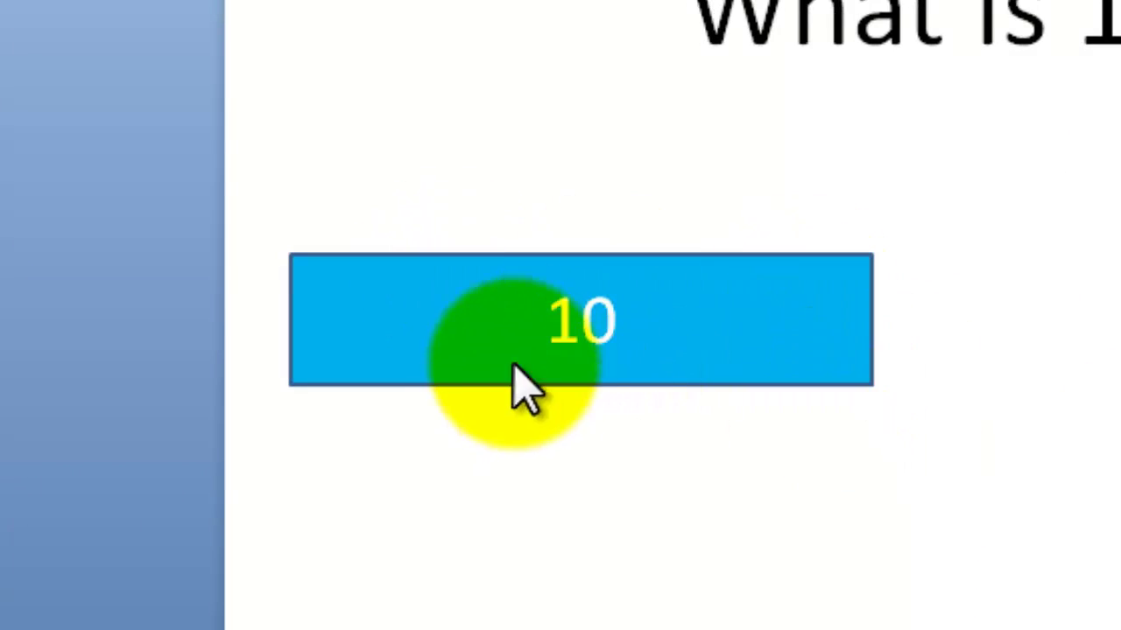
left_click(727, 368)
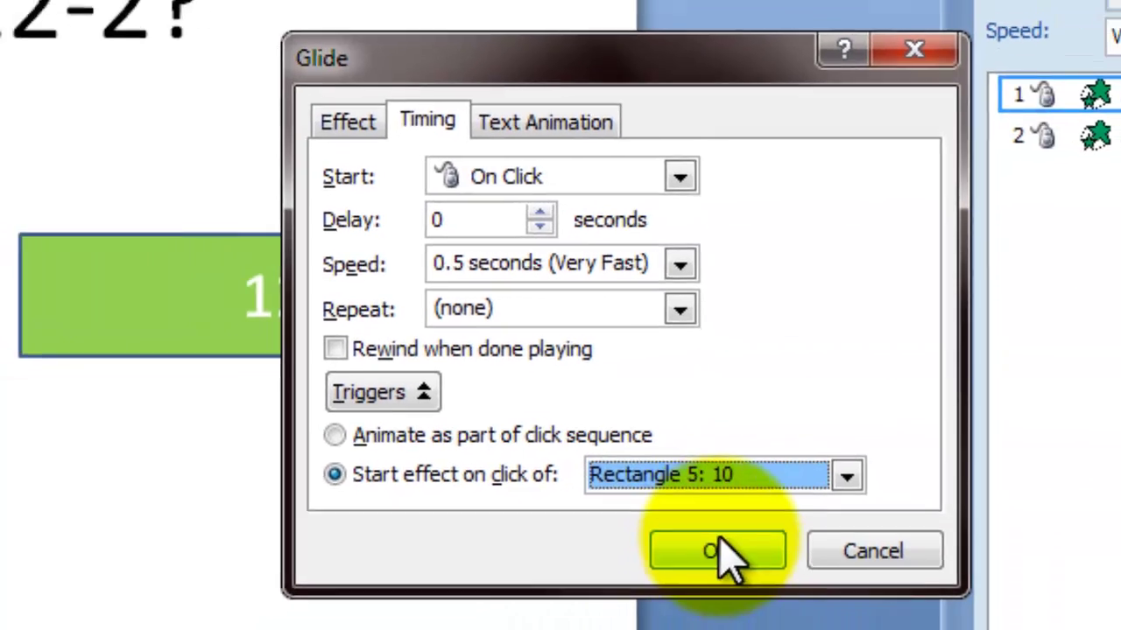
left_click(705, 569)
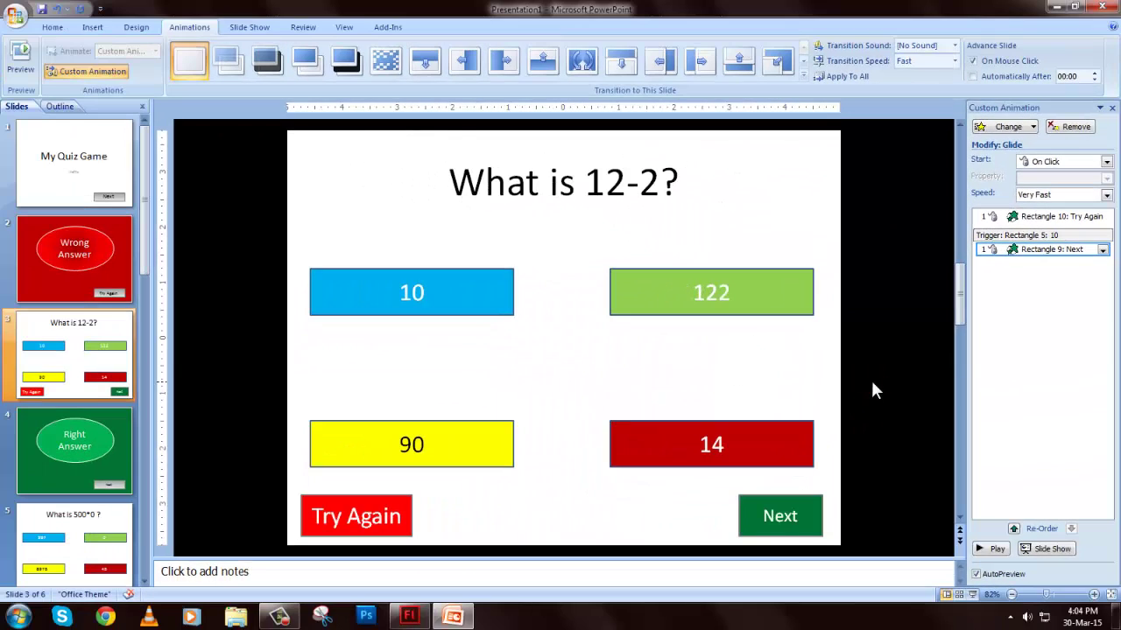
left_click(876, 314)
Set the Try Again Glide to start on click of Rectangle 6: 90.
left_click(729, 280)
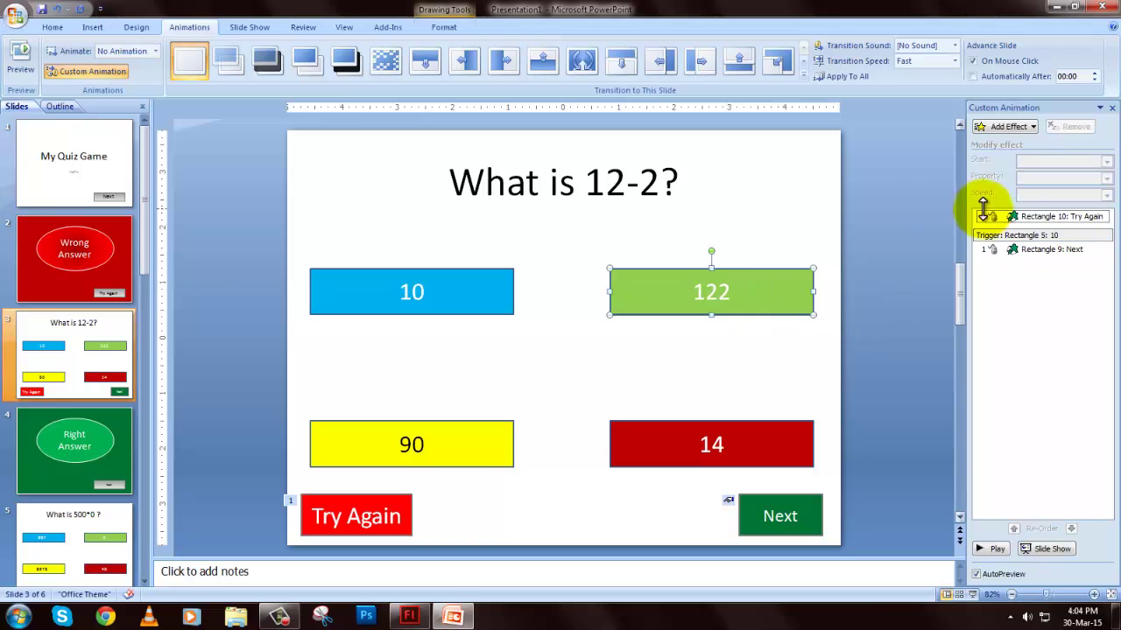
right_click(1009, 216)
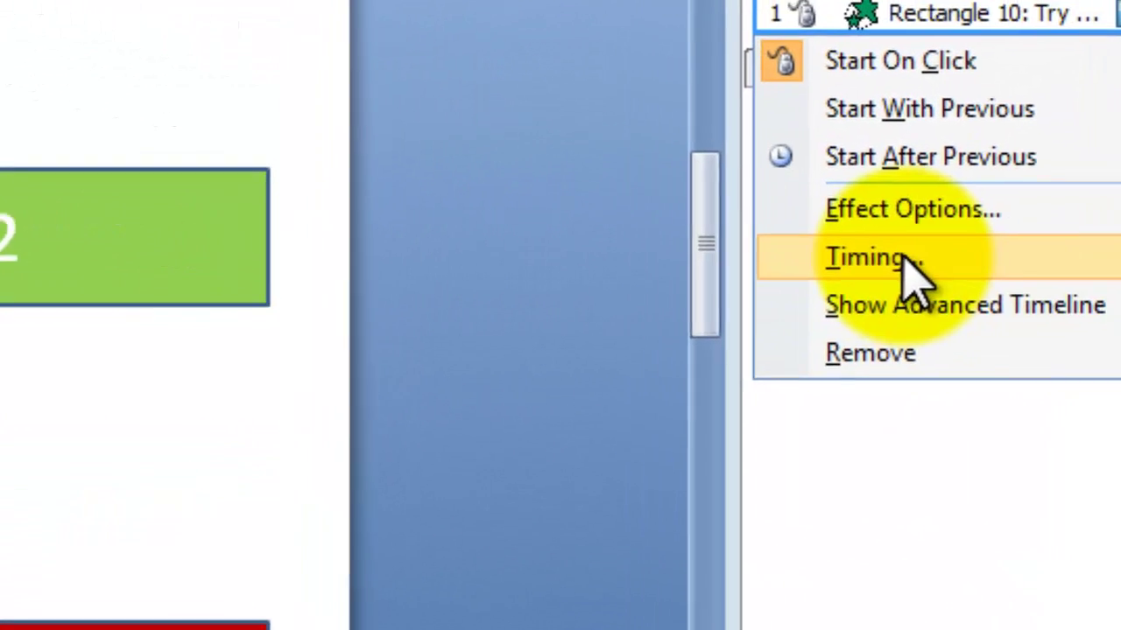
left_click(836, 242)
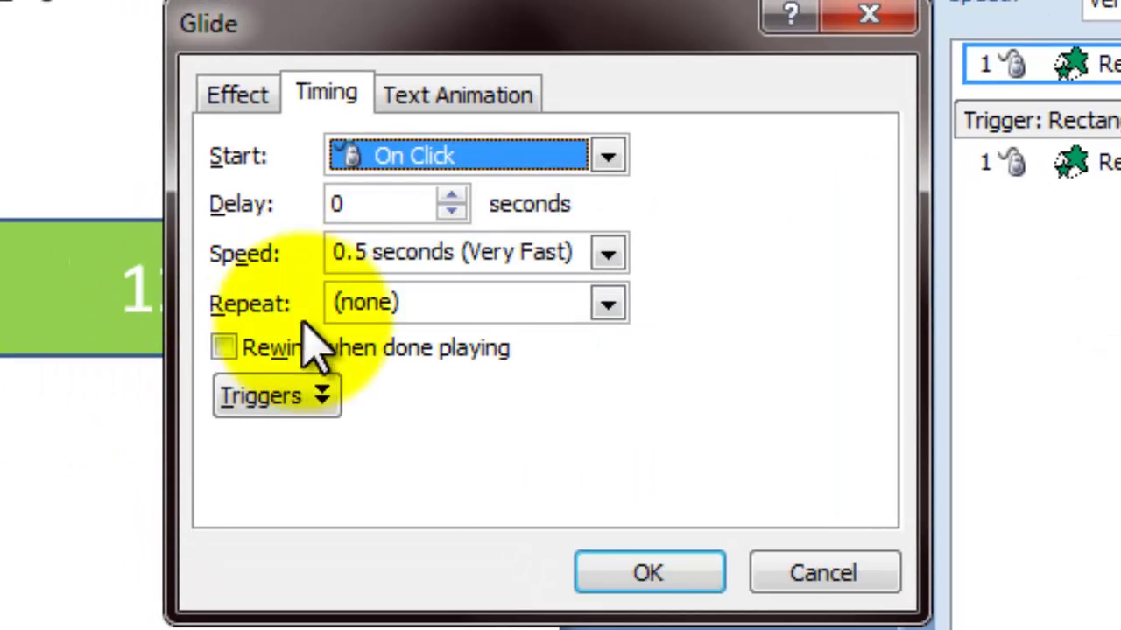
left_click(308, 399)
left_click(382, 490)
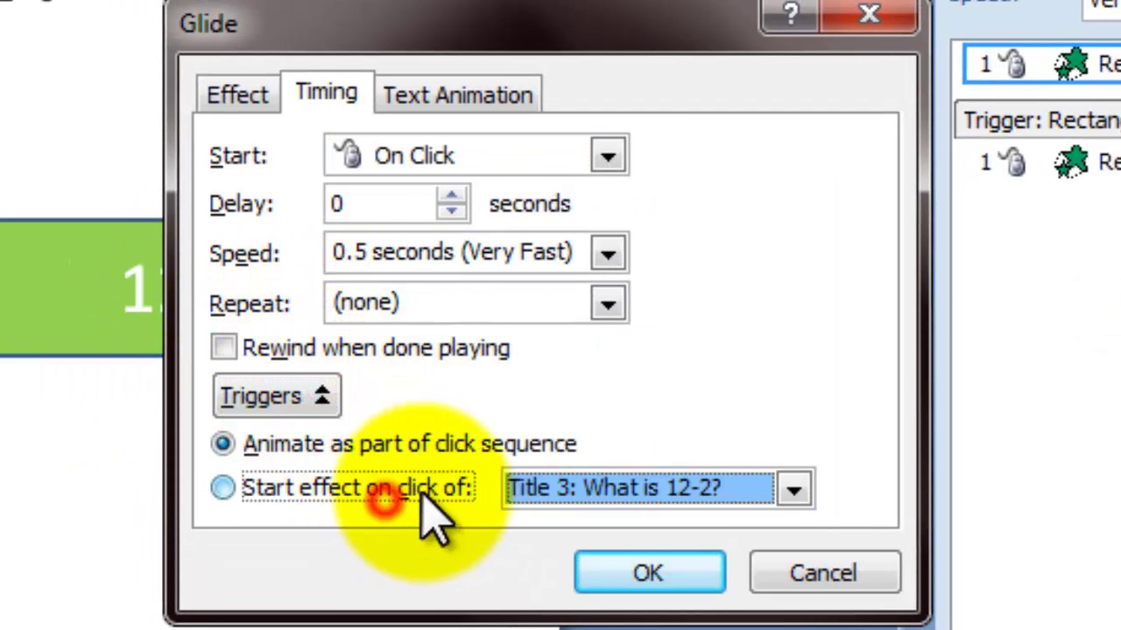
left_click(645, 484)
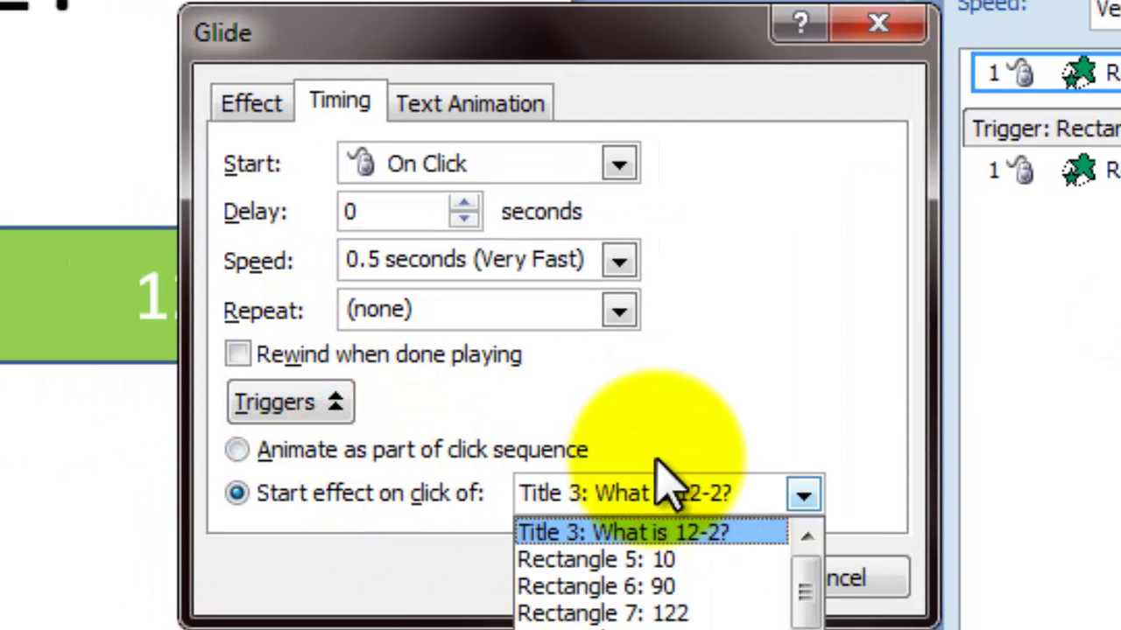
left_click(727, 588)
left_click(665, 431)
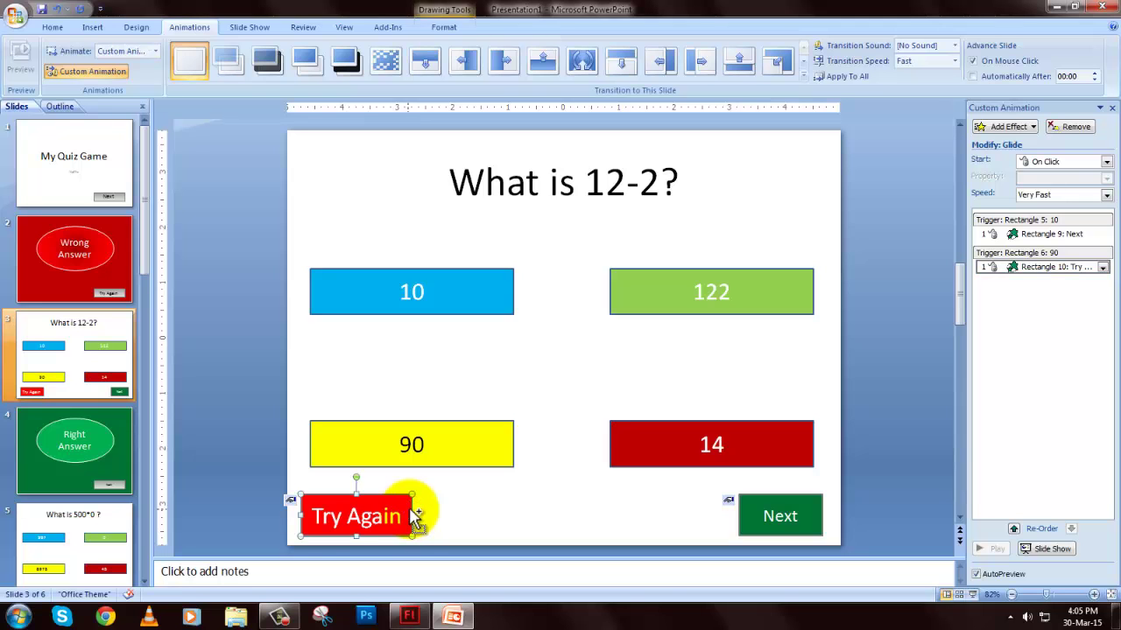
Duplicate Try Again with Ctrl+D and trigger its Glide on Rectangle 7: 122.
key("ctrl+d")
right_click(1053, 217)
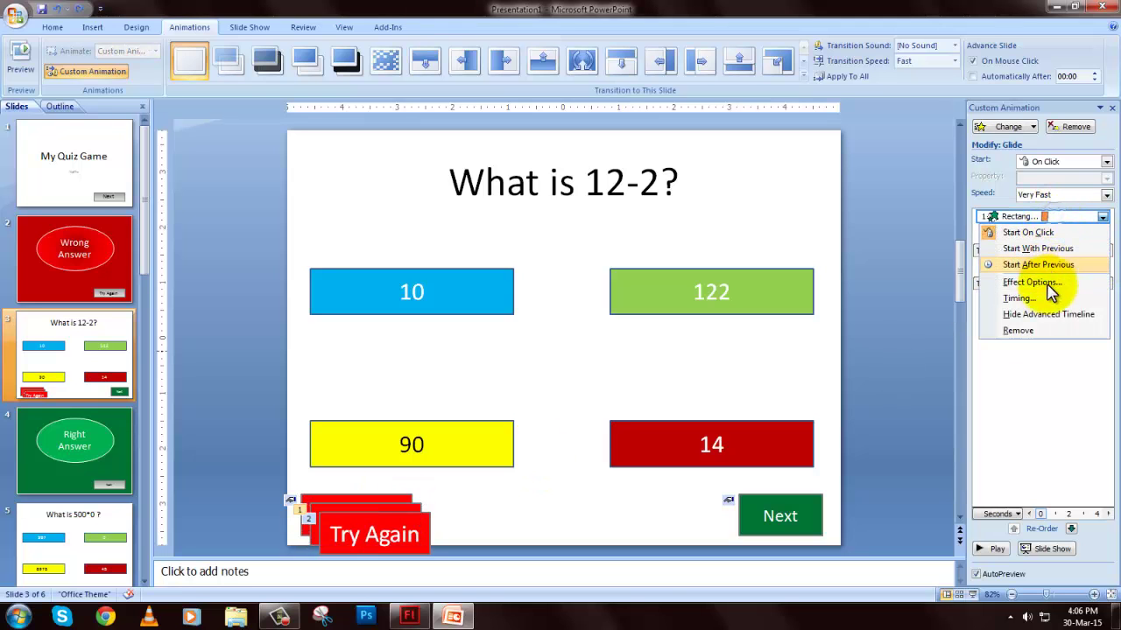
left_click(1048, 298)
left_click(846, 290)
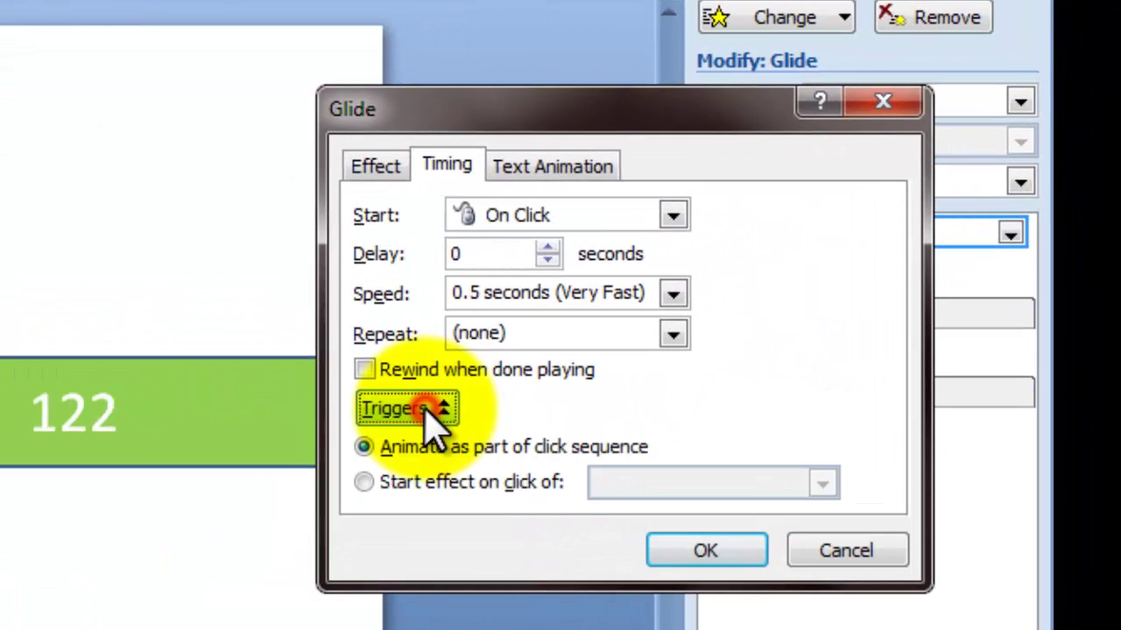
left_click(456, 481)
left_click(590, 483)
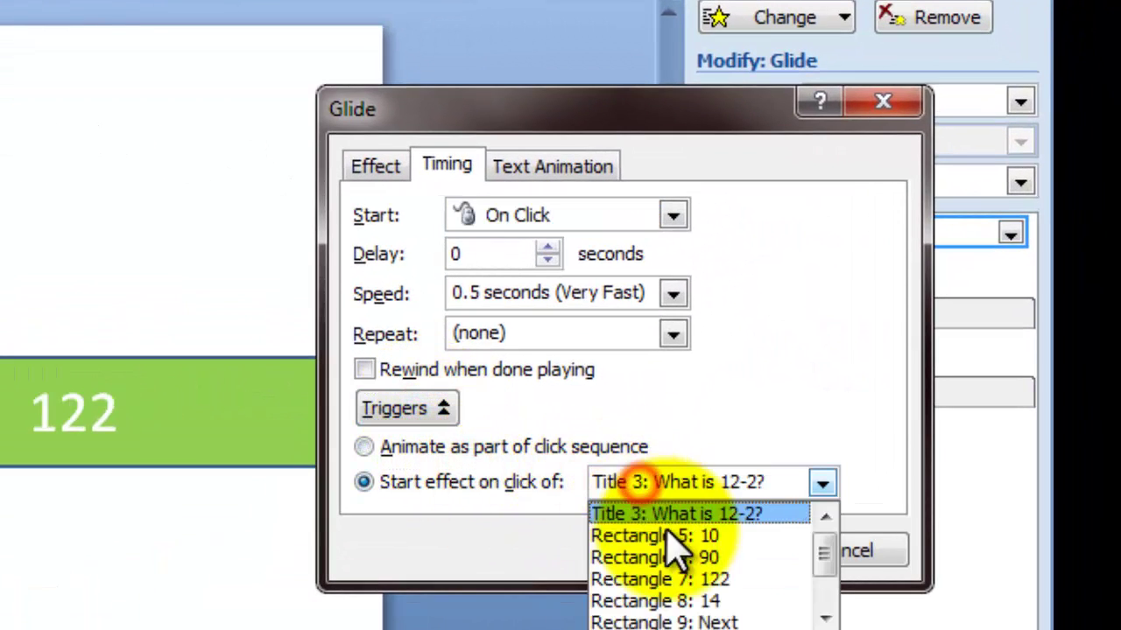
left_click(743, 580)
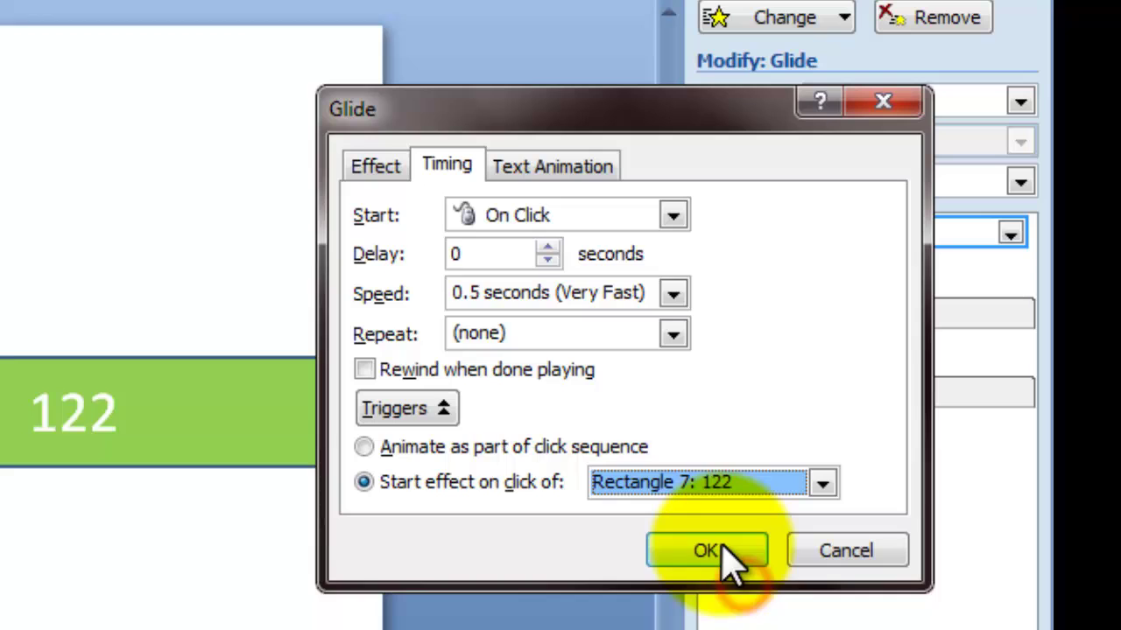
left_click(720, 548)
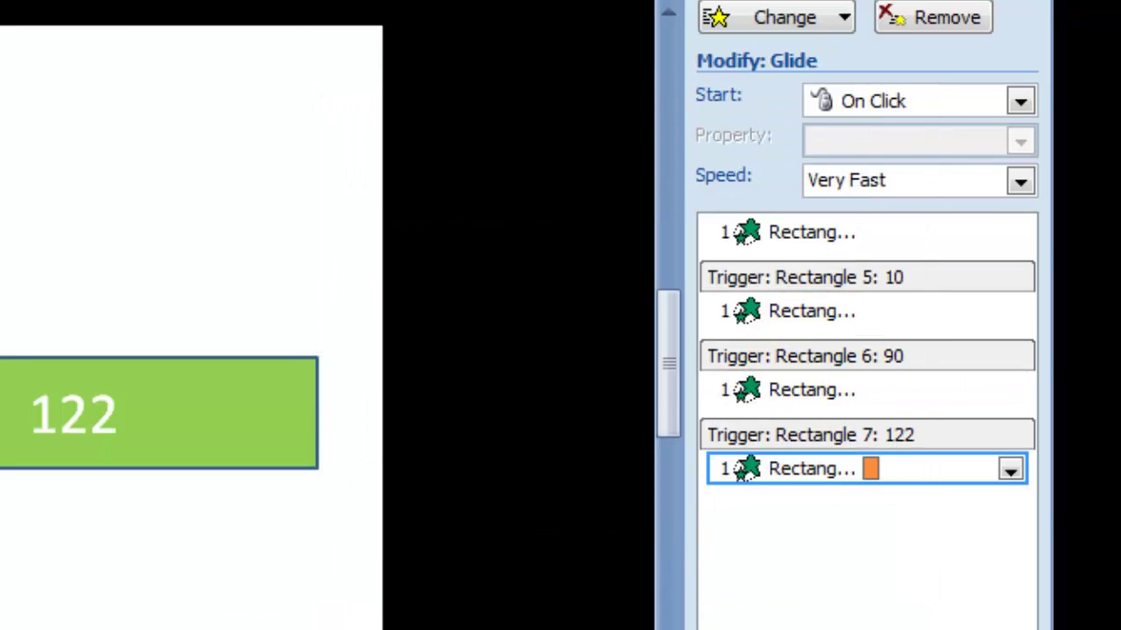
Trigger the other Try Again copy's Glide on Rectangle 8: 14.
right_click(845, 234)
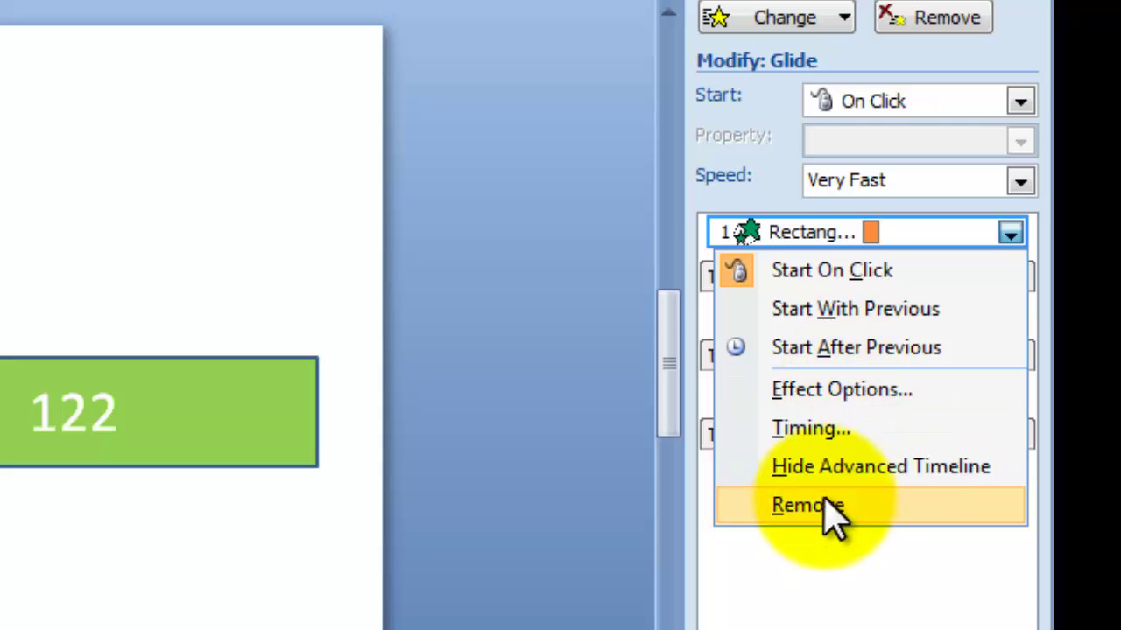
left_click(844, 429)
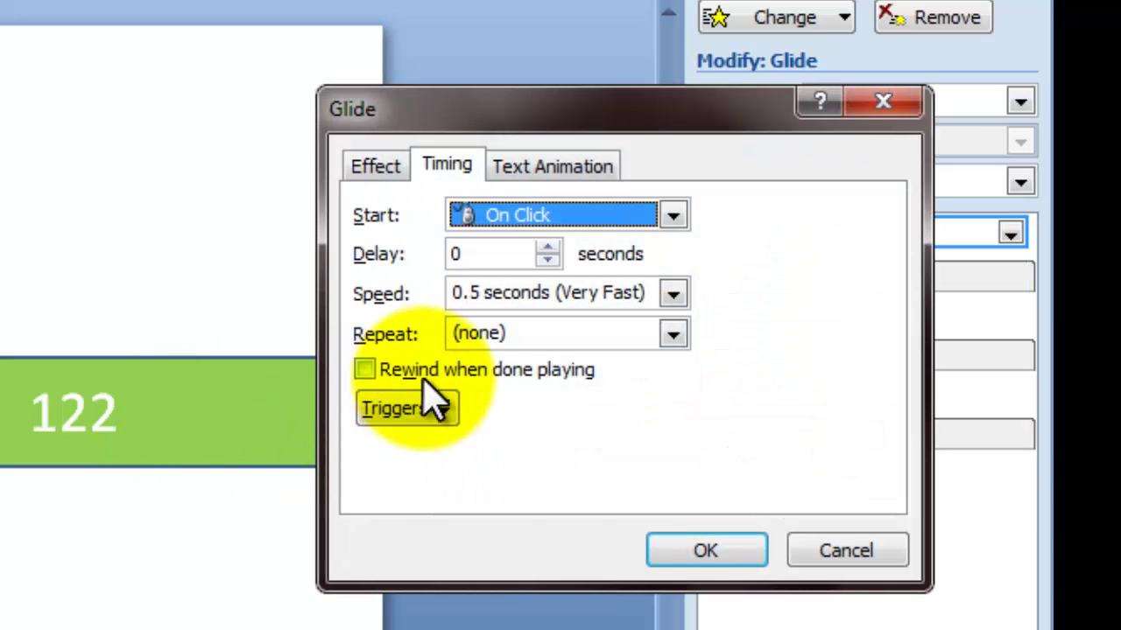
left_click(425, 403)
left_click(469, 483)
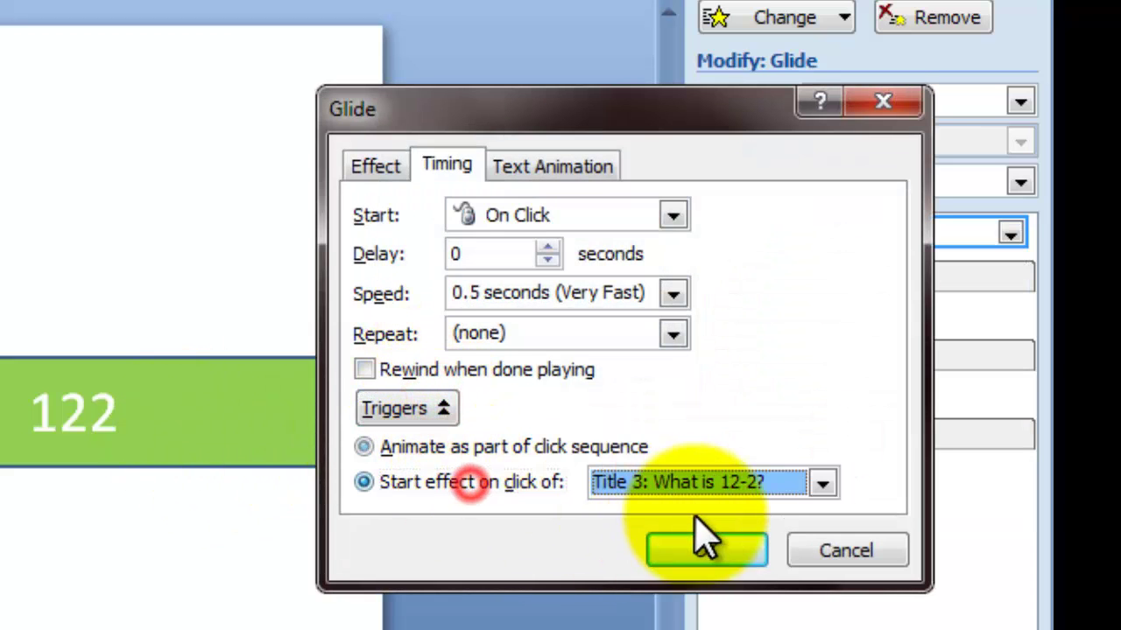
left_click(736, 499)
left_click(758, 600)
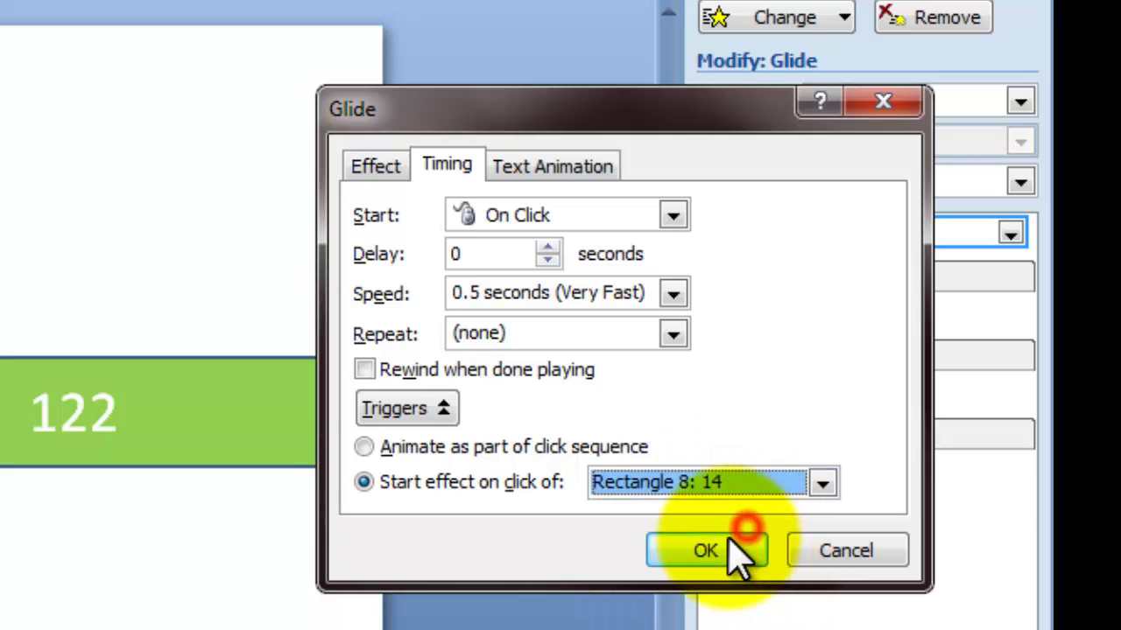
left_click(731, 538)
left_click(402, 500)
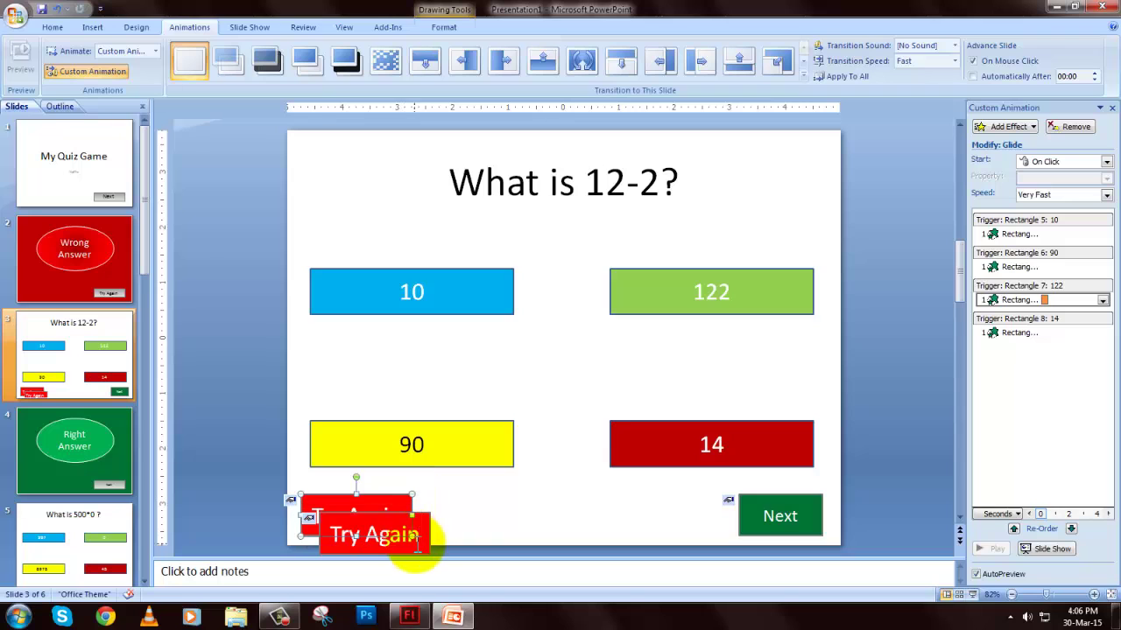
Select the Try Again copy, then set the 10 and 122 answer boxes' click action to None.
left_click(427, 525)
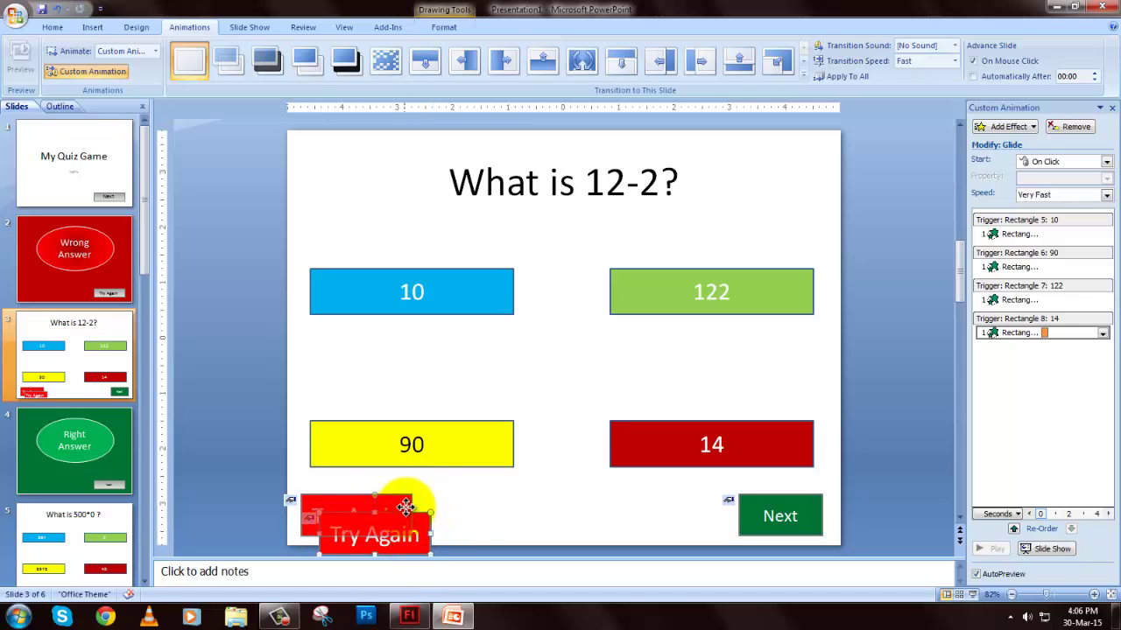
left_click(452, 288)
left_click(91, 27)
left_click(286, 62)
left_click(849, 187)
left_click(982, 388)
left_click(719, 297)
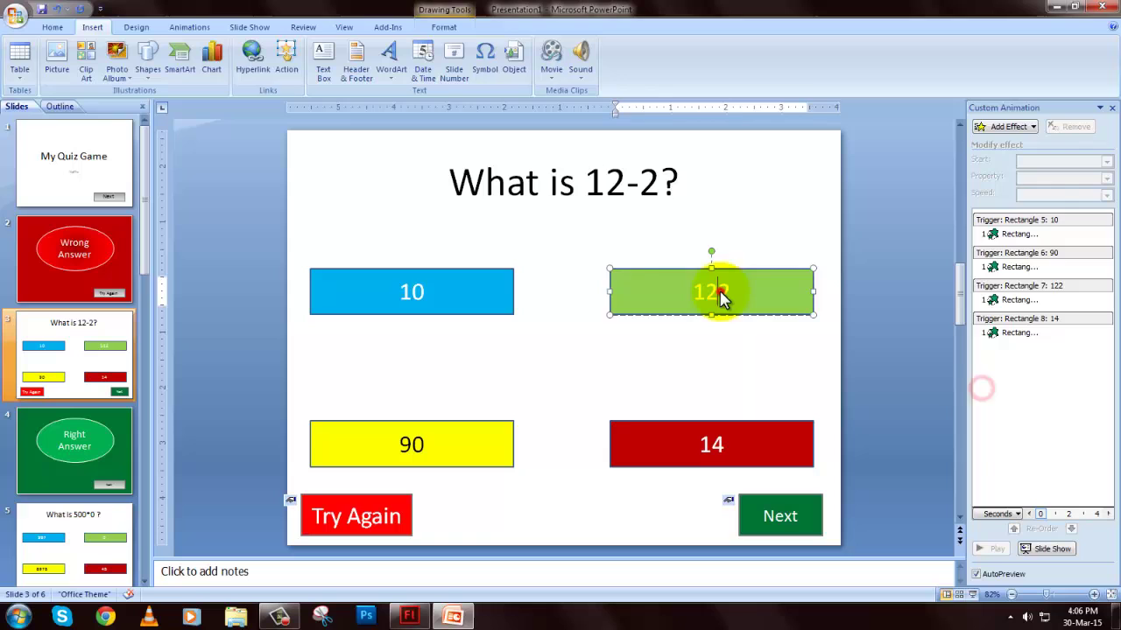
Set the 90 and 14 answer boxes' click action to None.
left_click(287, 61)
left_click(837, 183)
left_click(976, 387)
left_click(412, 444)
left_click(286, 61)
left_click(837, 183)
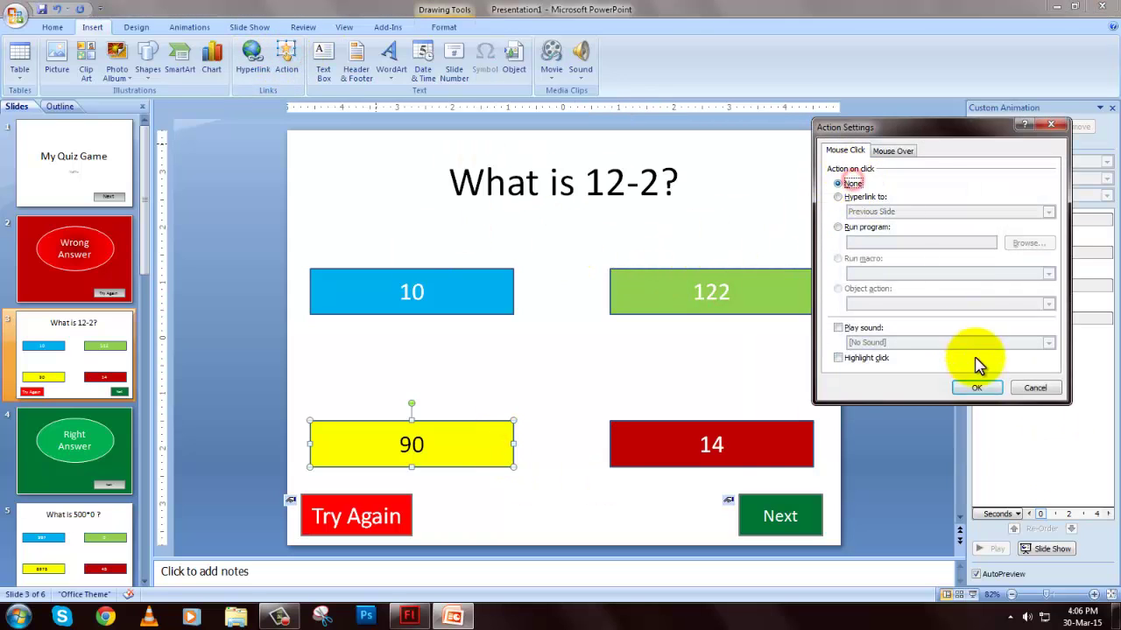
left_click(976, 388)
left_click(710, 445)
left_click(286, 61)
left_click(838, 183)
left_click(976, 388)
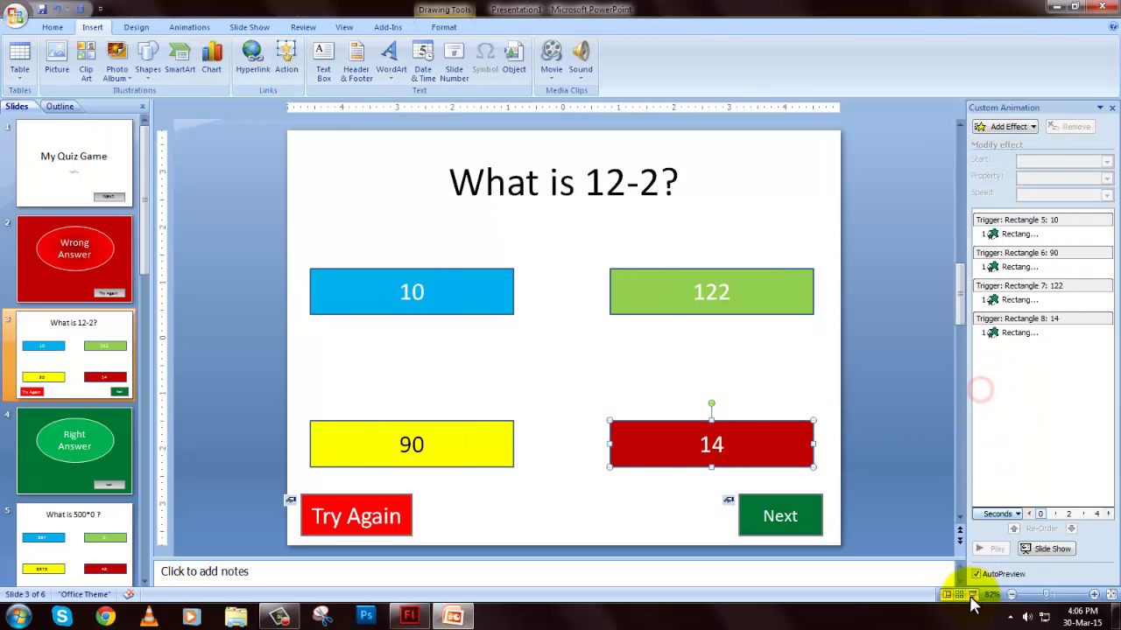